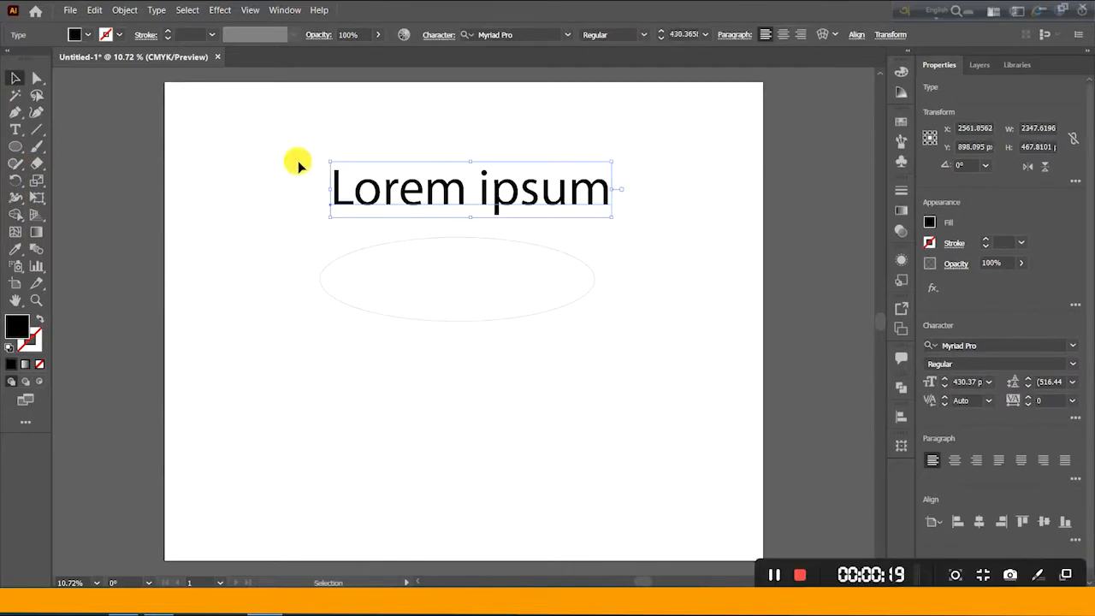
- Replace the placeholder text with "8TH Annual"
key("BackSpace")
key("BackSpace")
key("BackSpace")
key("BackSpace")
key("BackSpace")
type("*")
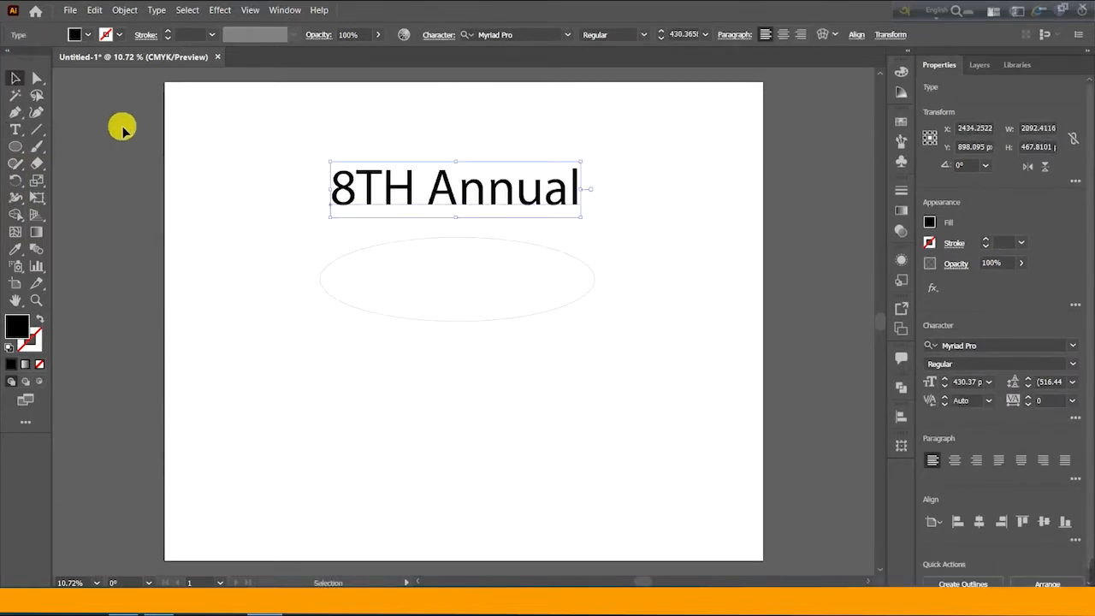
- Add a second, large text line reading "Confire" below the ellipse
left_click_drag(459, 386, 352, 270)
double_click(352, 271)
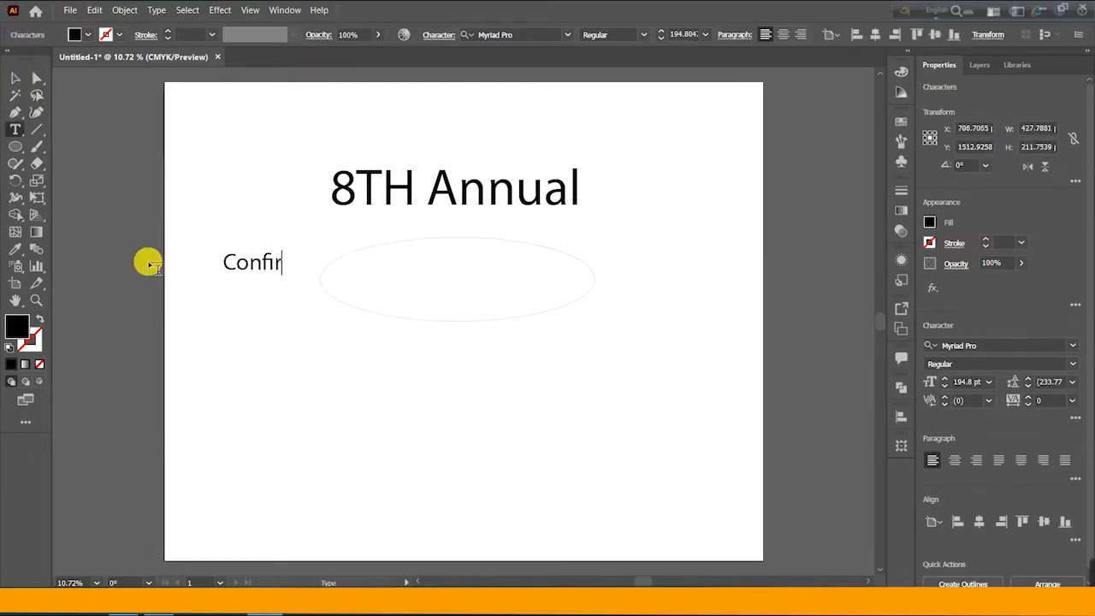
left_click_drag(296, 280, 526, 410)
- Select the "8" in the title and change its font to Dozen Regular
left_click(380, 193)
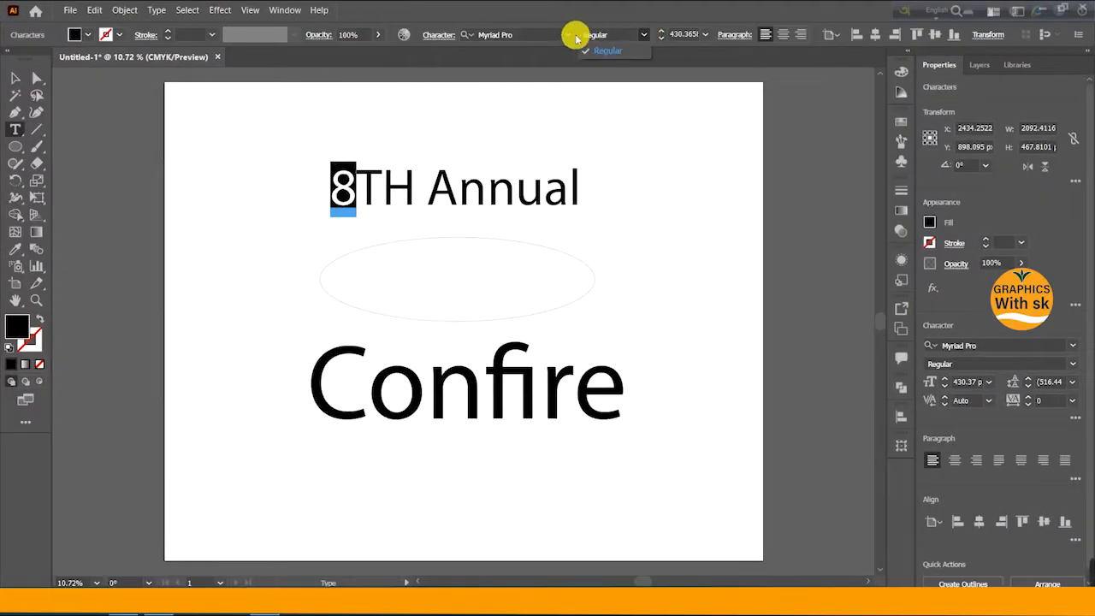
left_click(567, 35)
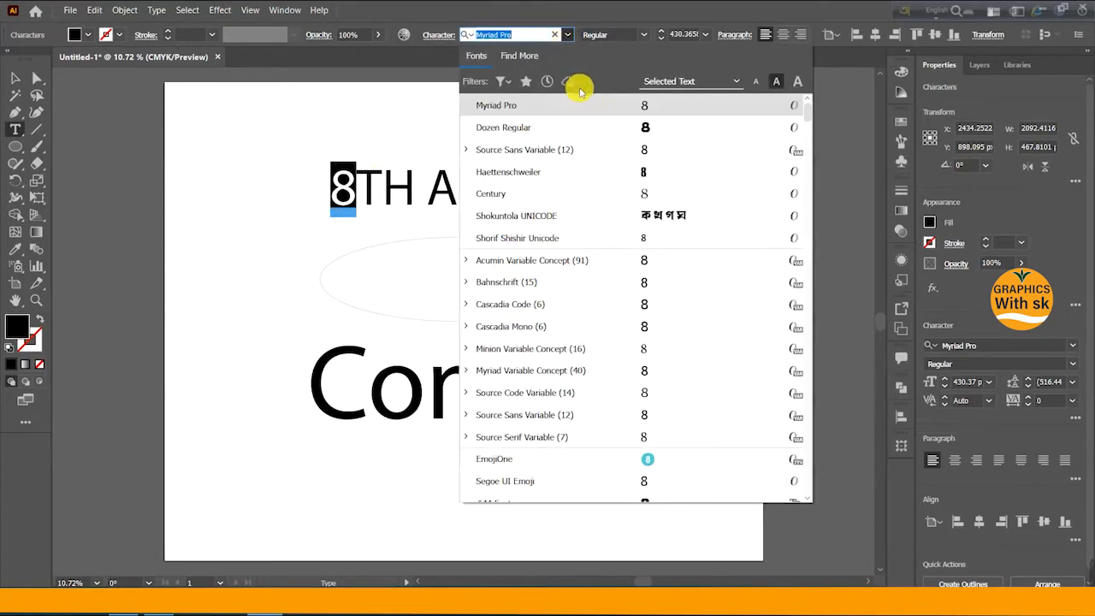
left_click(631, 130)
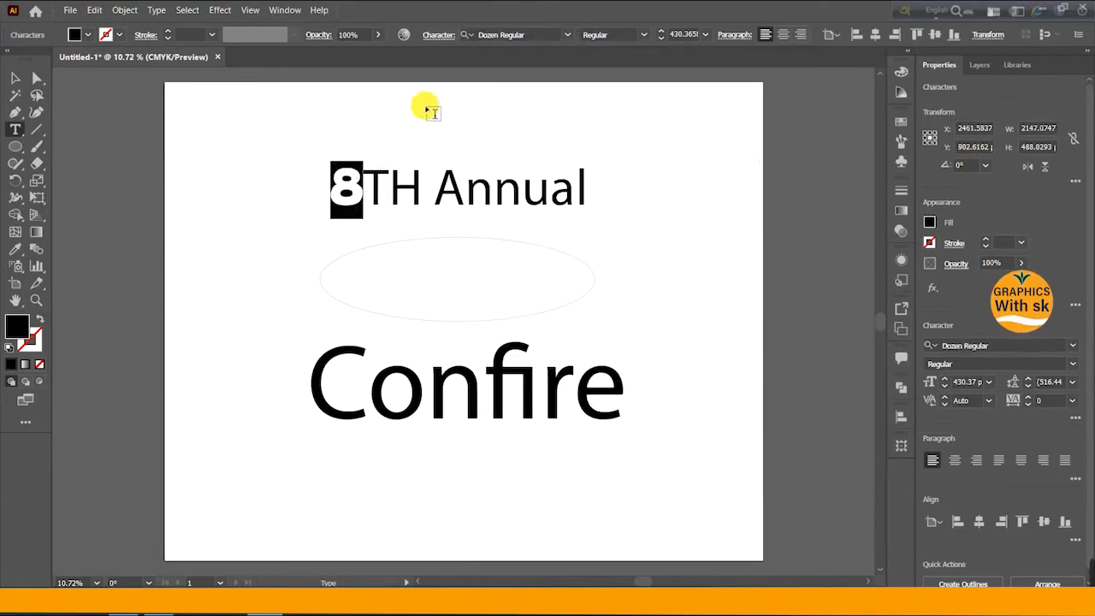
- Select the "TH" letters and browse the font list, previewing typefaces on them
left_click(24, 73)
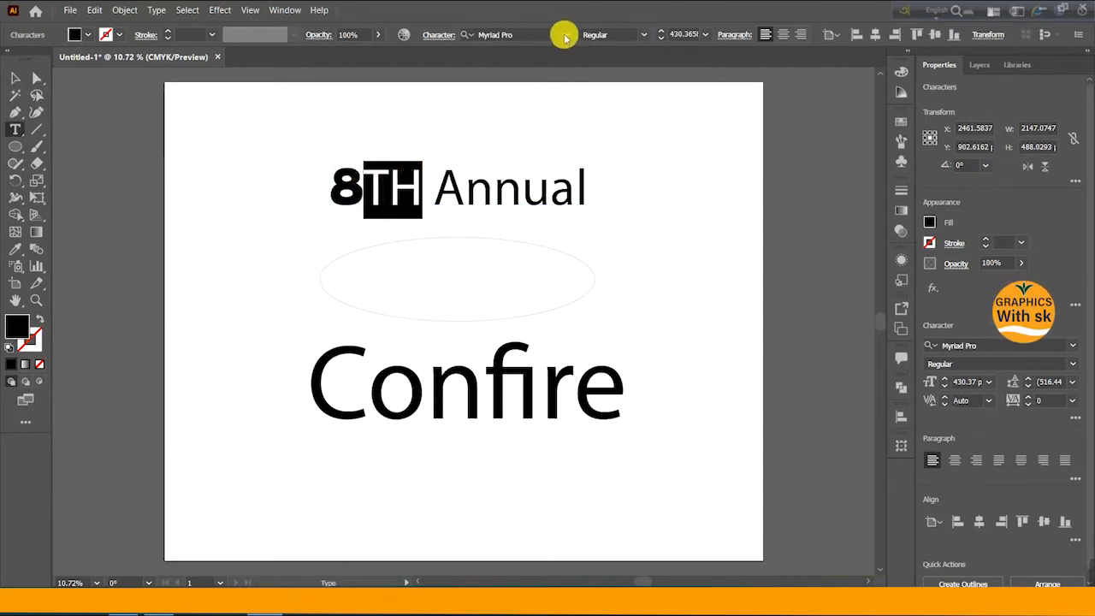
left_click(566, 35)
scroll(650, 287, "down", 5)
scroll(676, 267, "down", 4)
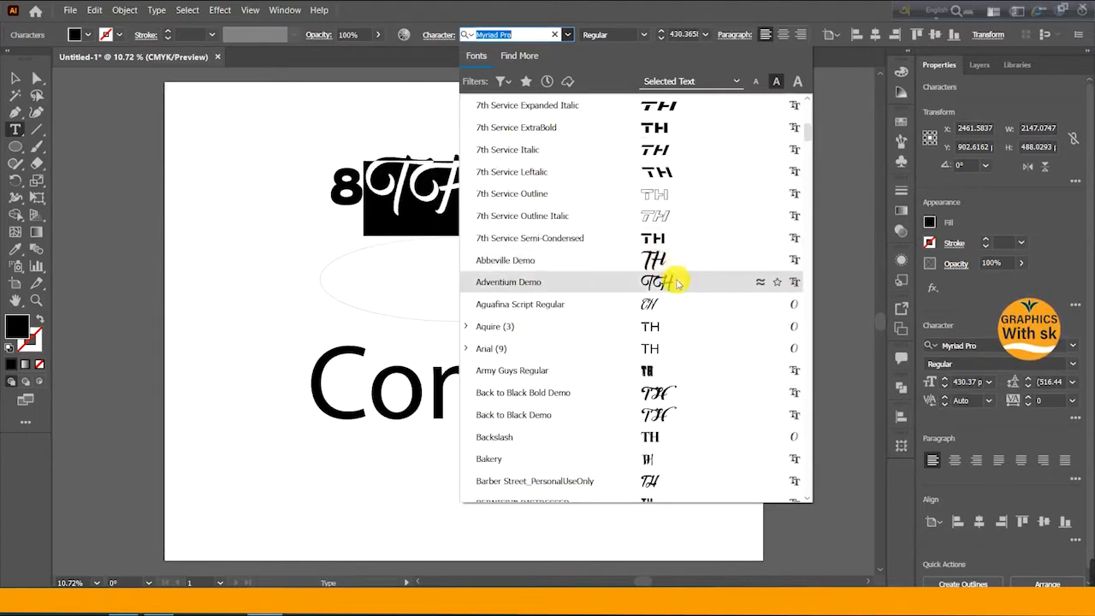
scroll(672, 304, "down", 3)
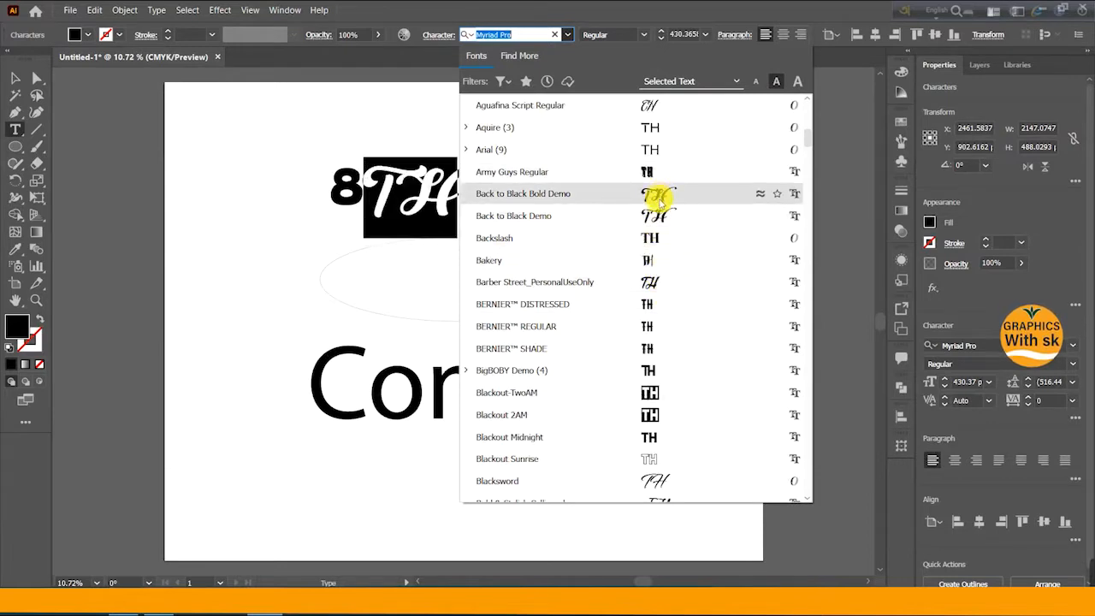
scroll(656, 299, "down", 1)
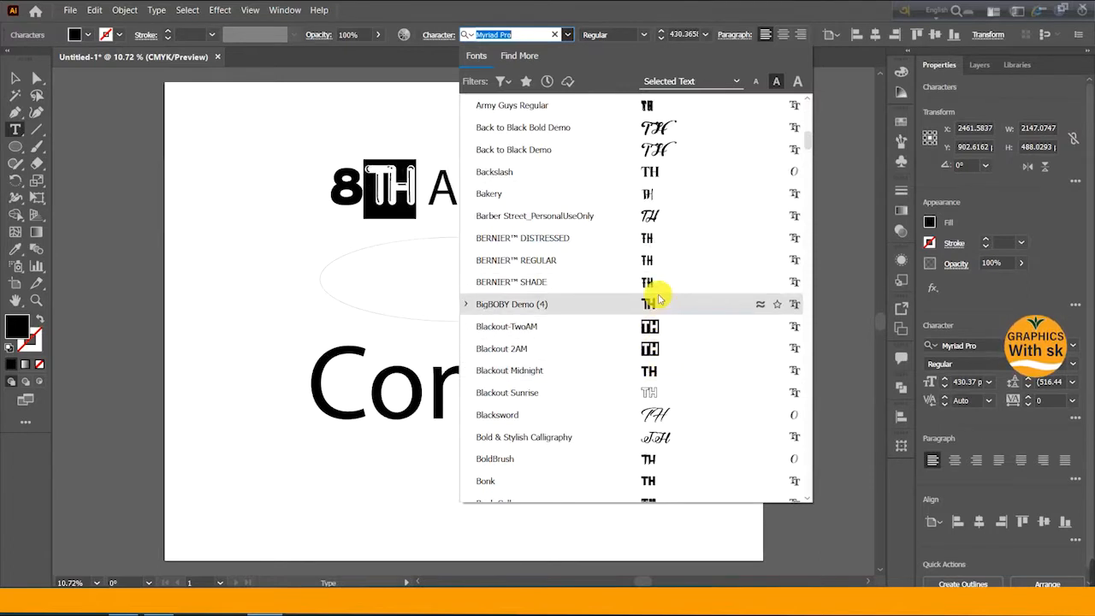
scroll(656, 342, "down", 2)
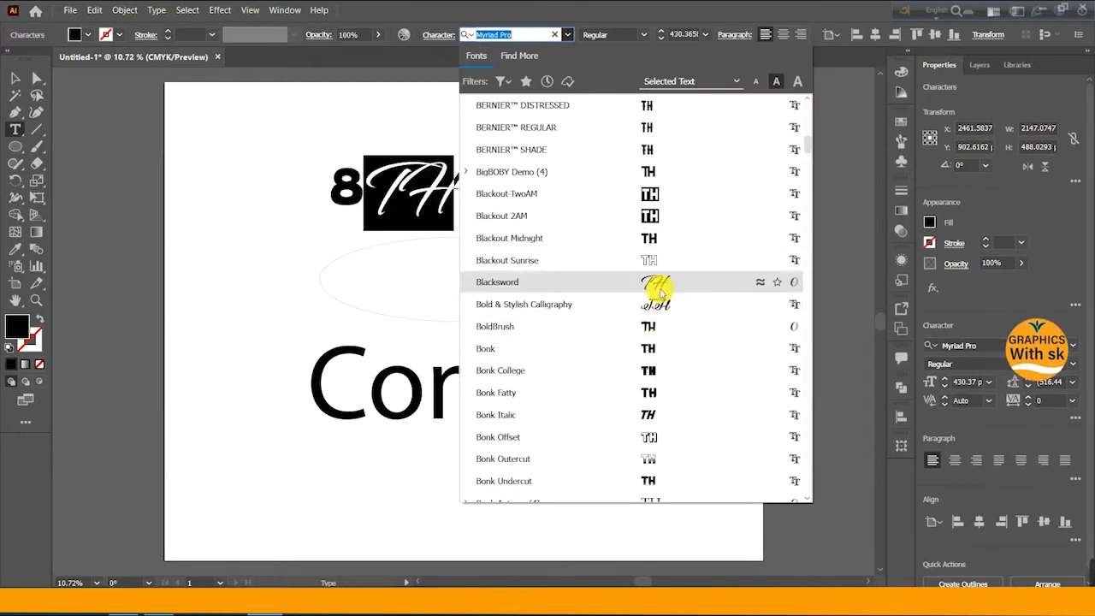
scroll(656, 342, "down", 3)
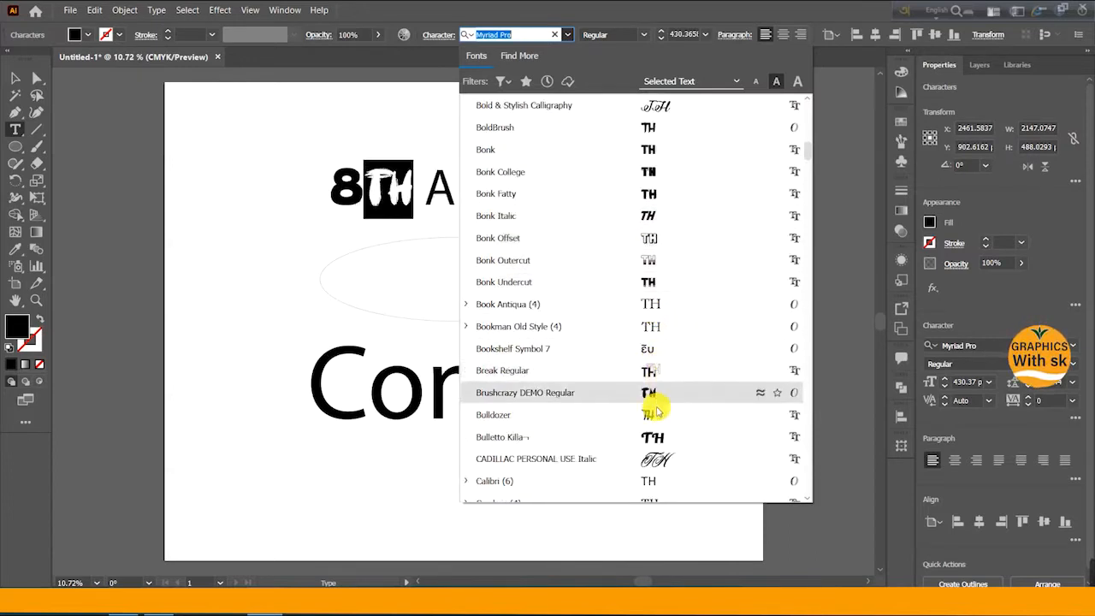
scroll(658, 419, "down", 2)
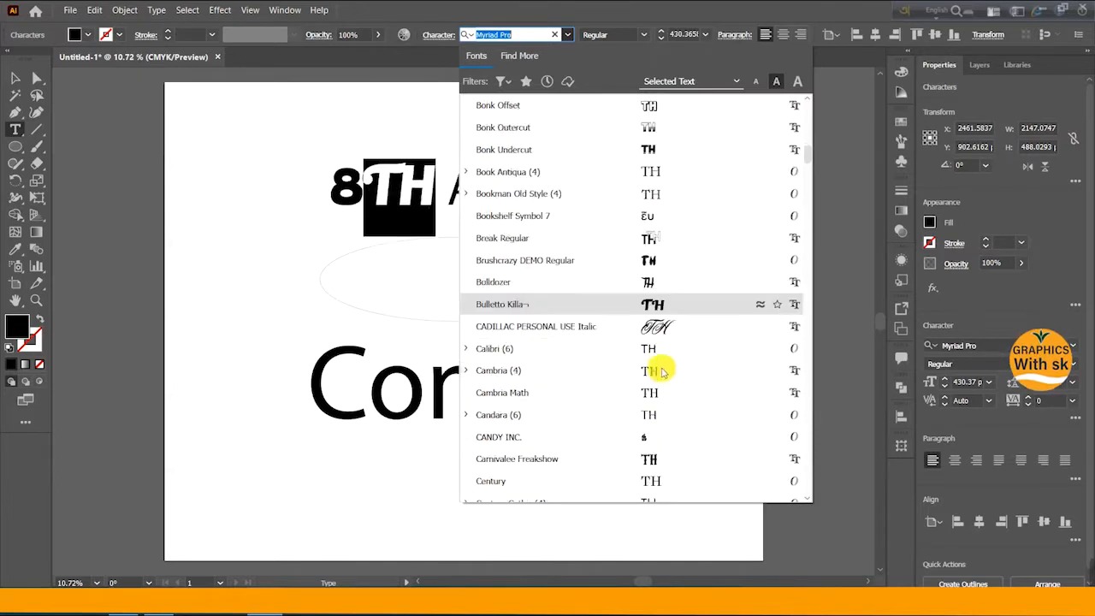
scroll(661, 389, "down", 2)
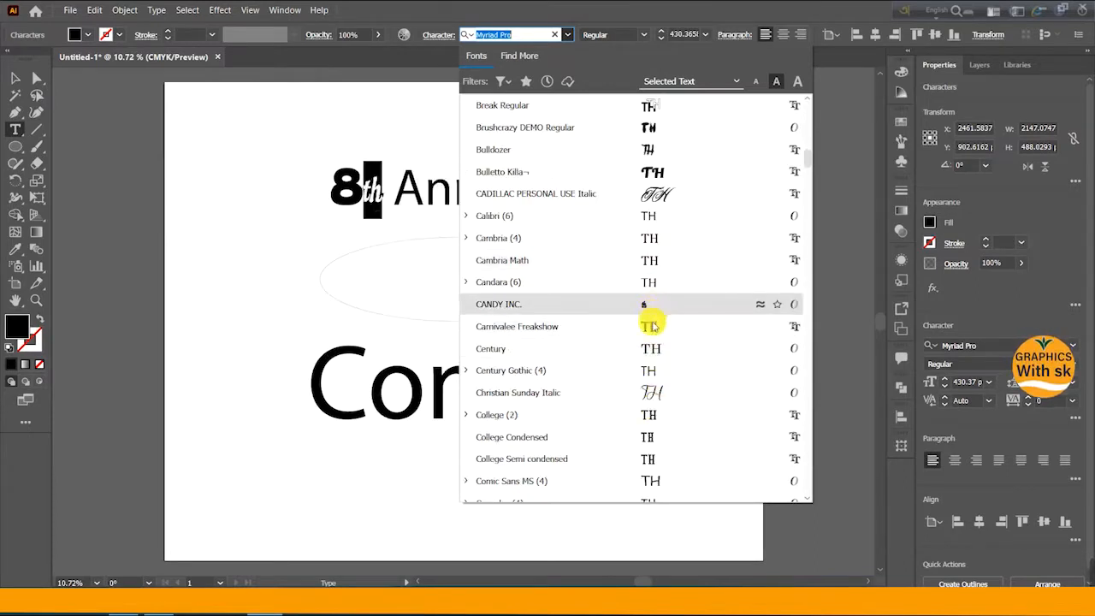
scroll(653, 334, "down", 2)
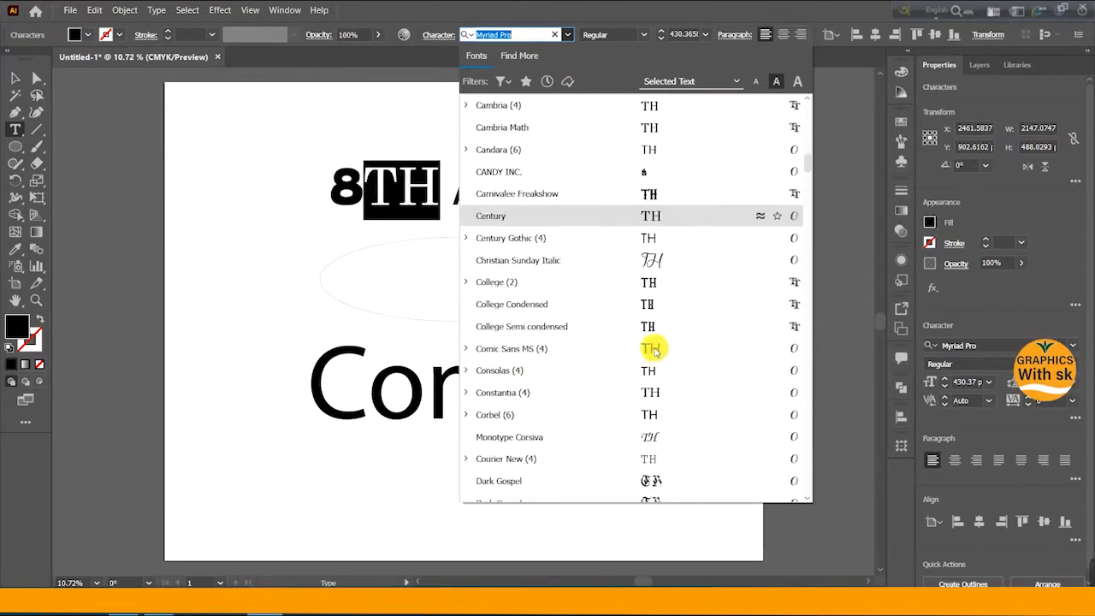
scroll(652, 395, "down", 1)
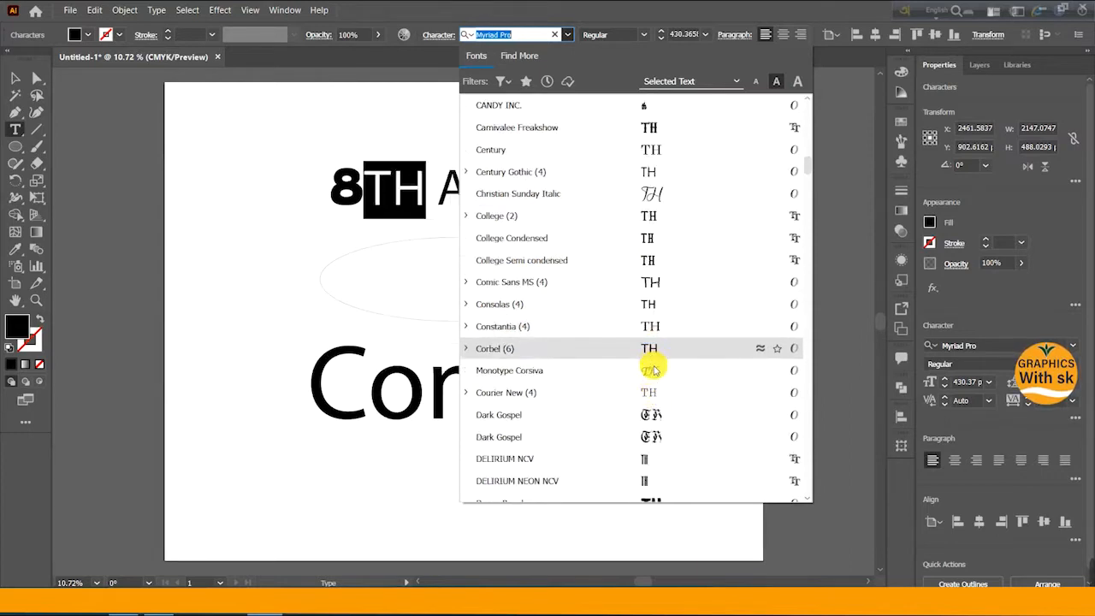
scroll(655, 383, "down", 2)
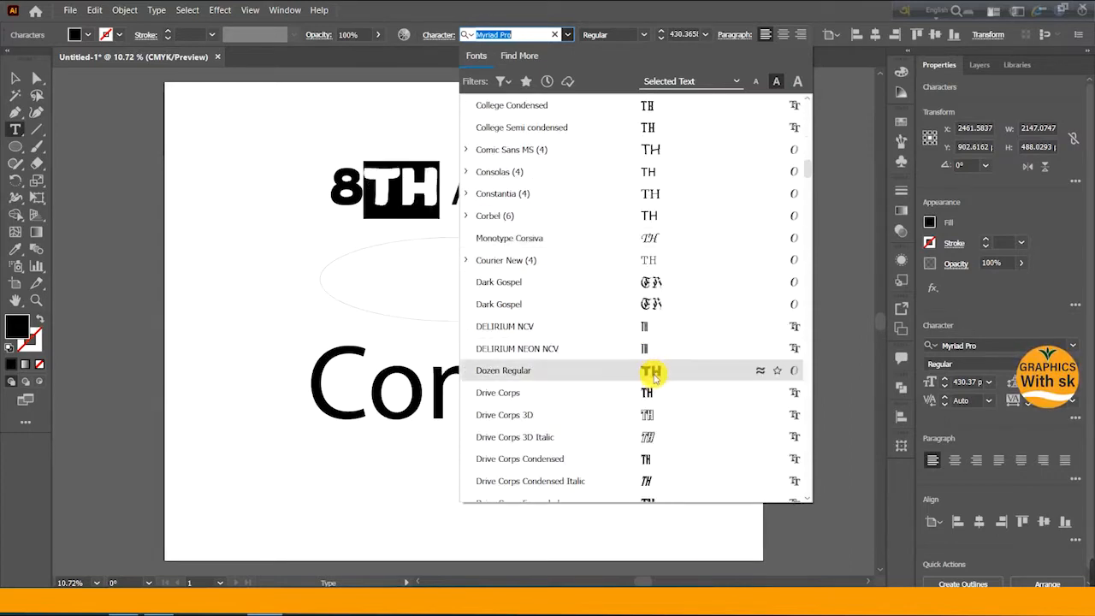
scroll(653, 374, "down", 6)
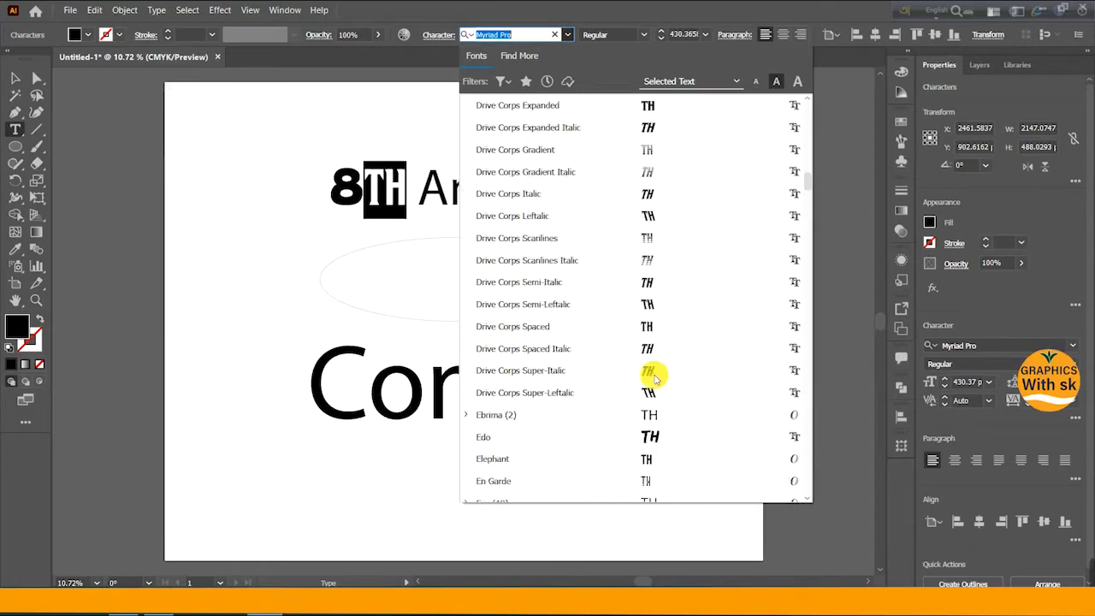
scroll(653, 374, "down", 2)
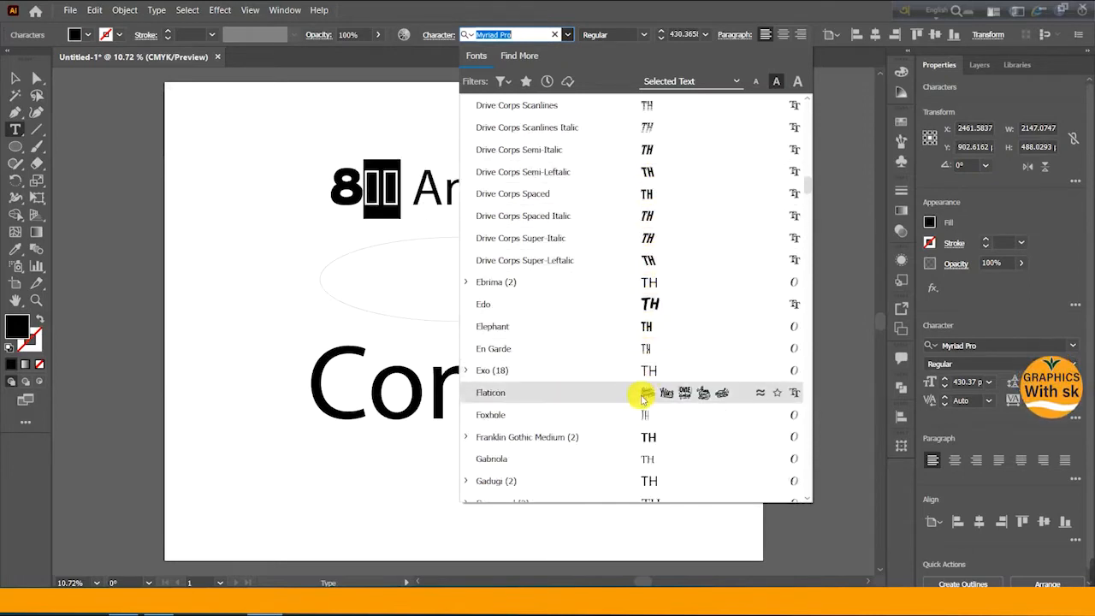
scroll(646, 417, "down", 1)
scroll(646, 377, "down", 3)
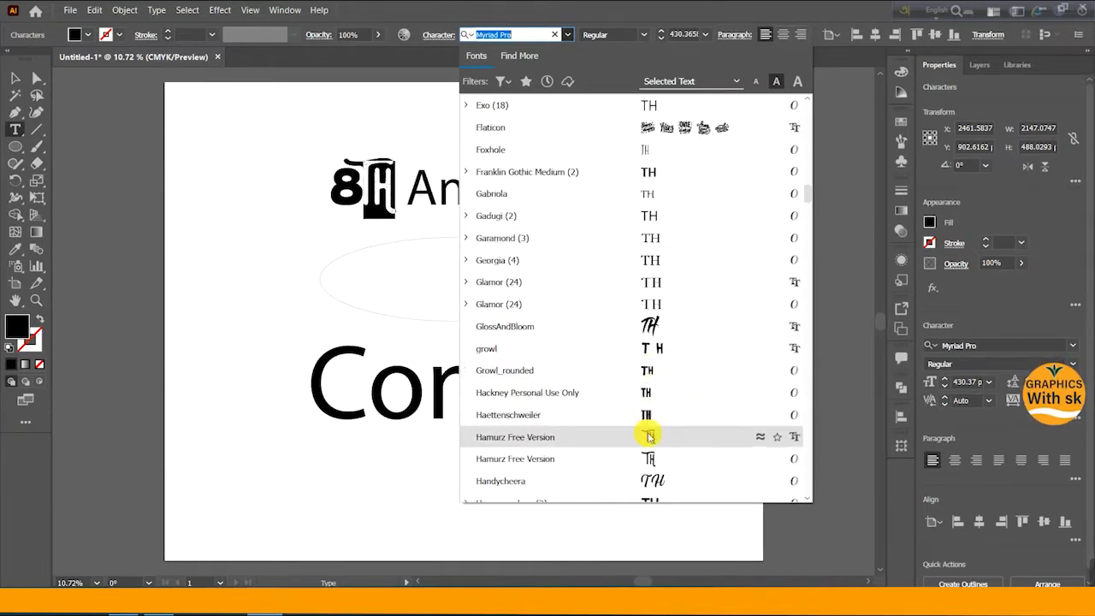
scroll(648, 402, "down", 1)
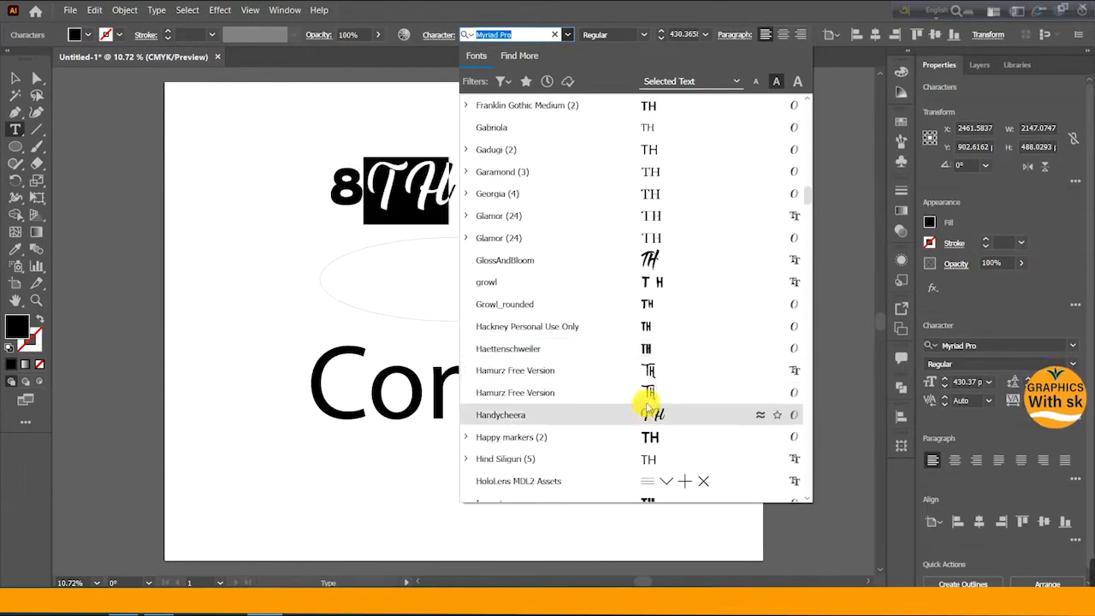
scroll(653, 381, "down", 1)
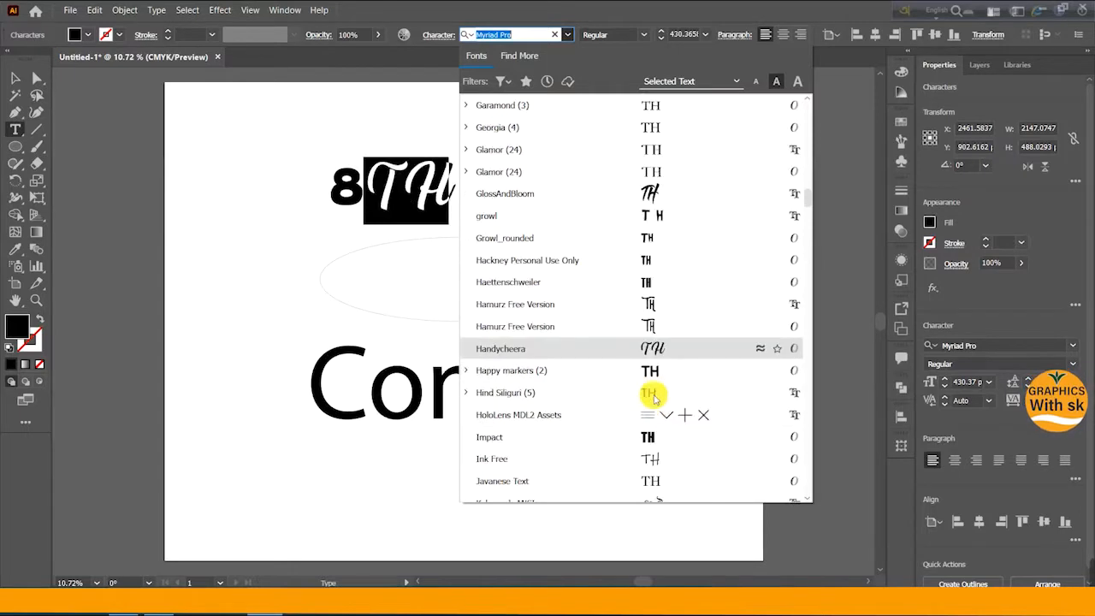
scroll(655, 376, "down", 1)
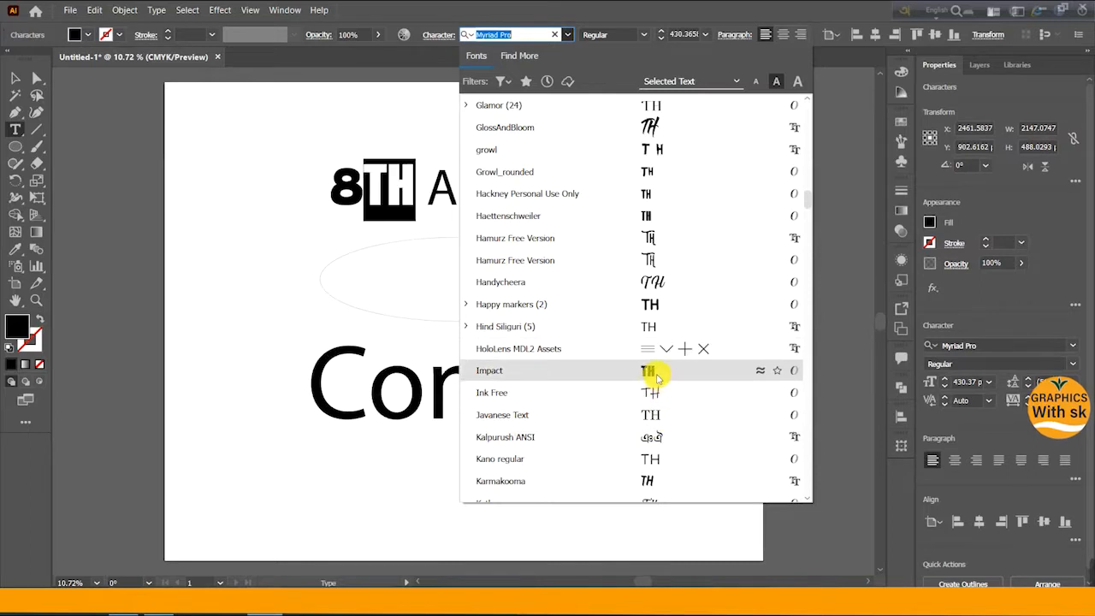
scroll(660, 391, "down", 2)
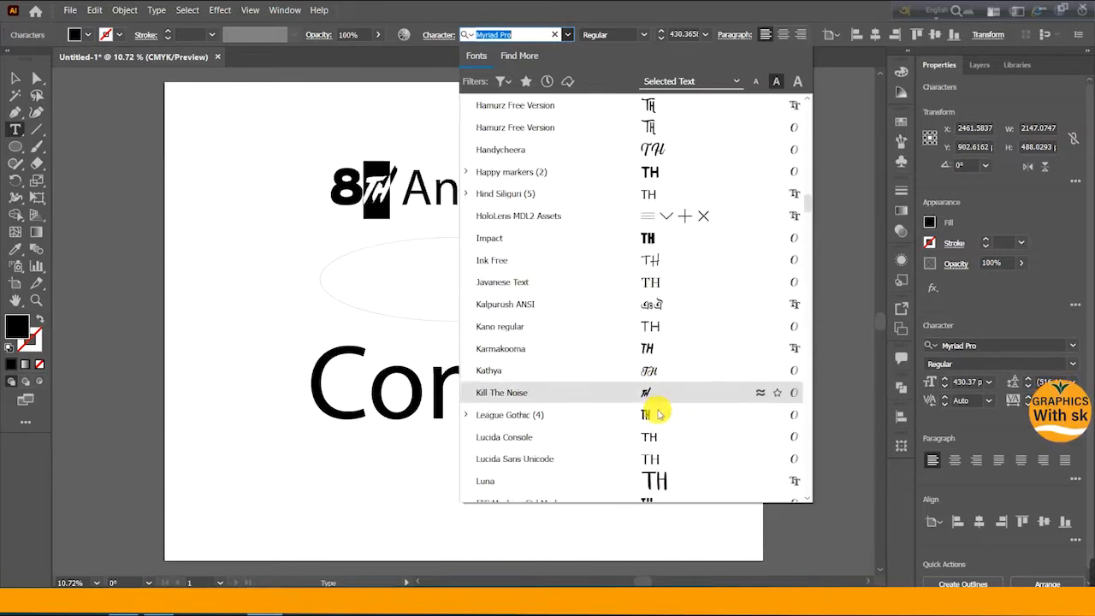
scroll(657, 393, "down", 2)
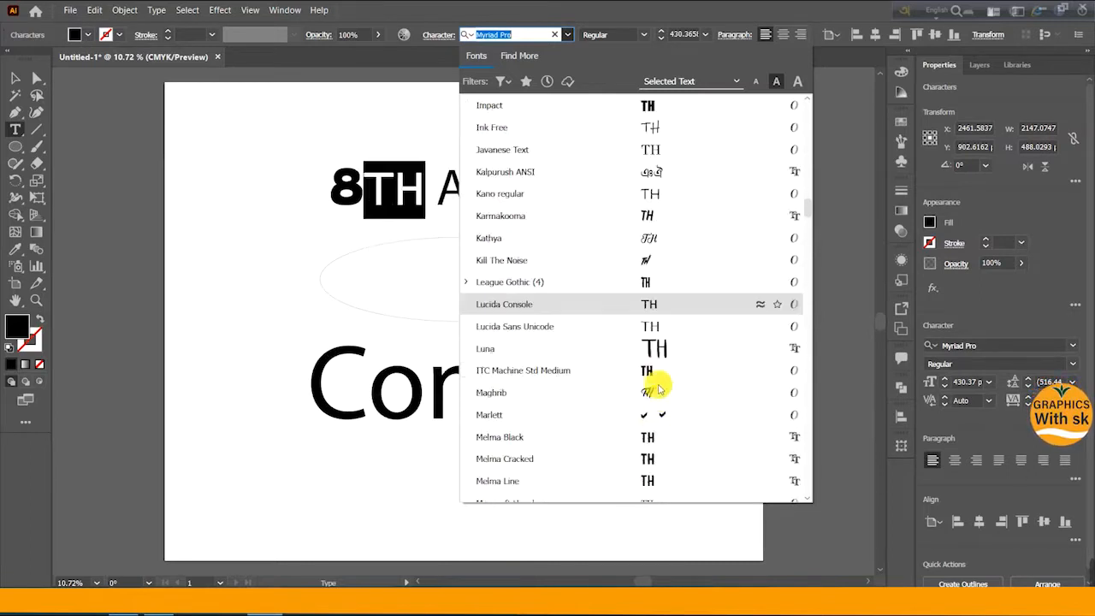
scroll(659, 402, "down", 2)
scroll(660, 402, "down", 3)
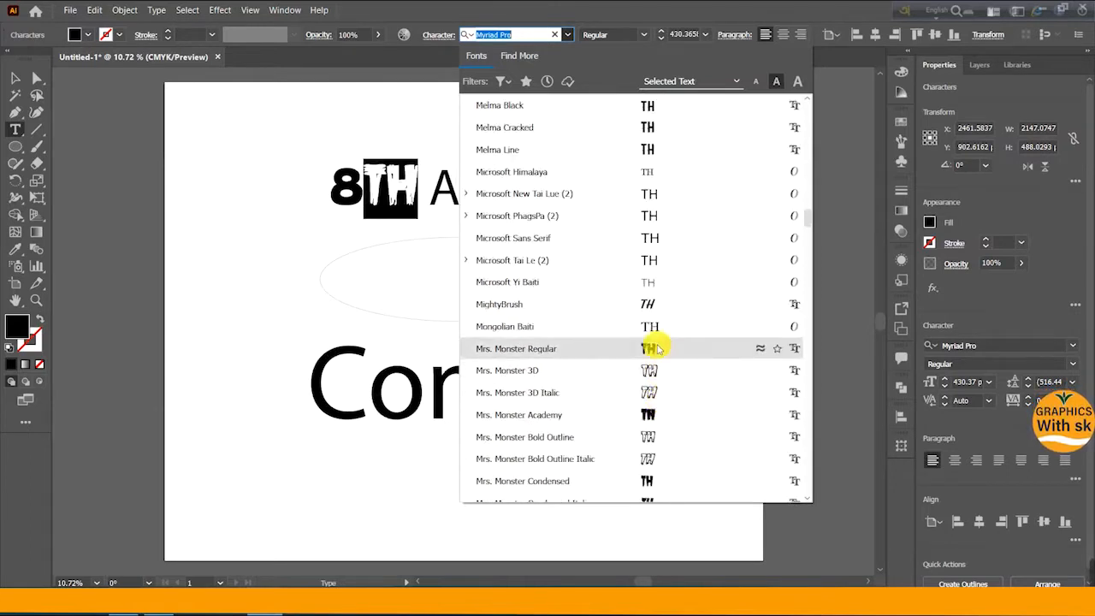
scroll(659, 420, "down", 3)
scroll(659, 420, "down", 3)
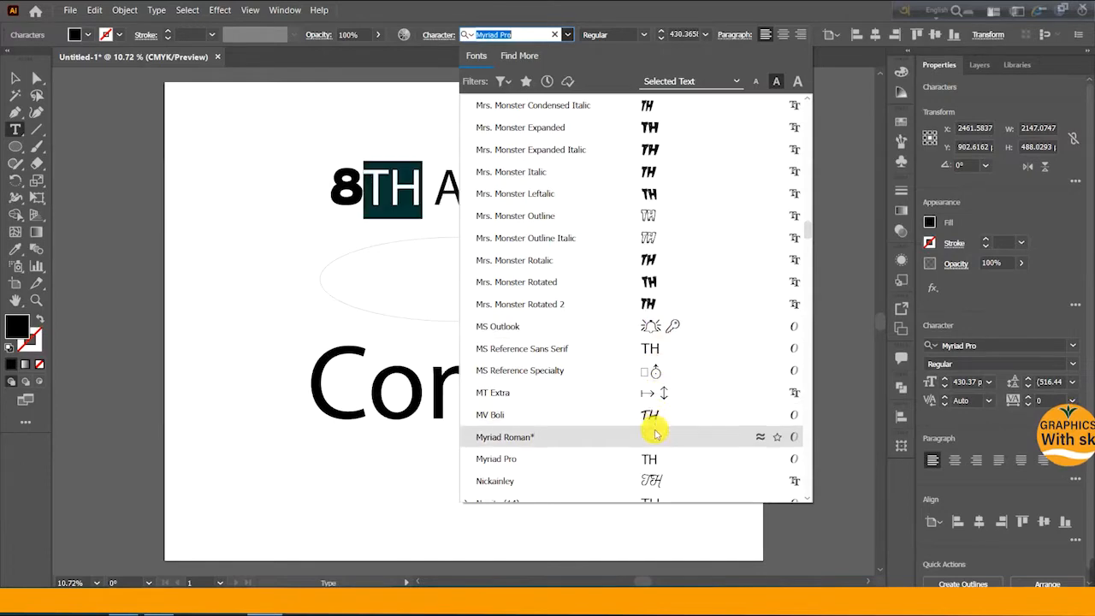
scroll(650, 402, "down", 3)
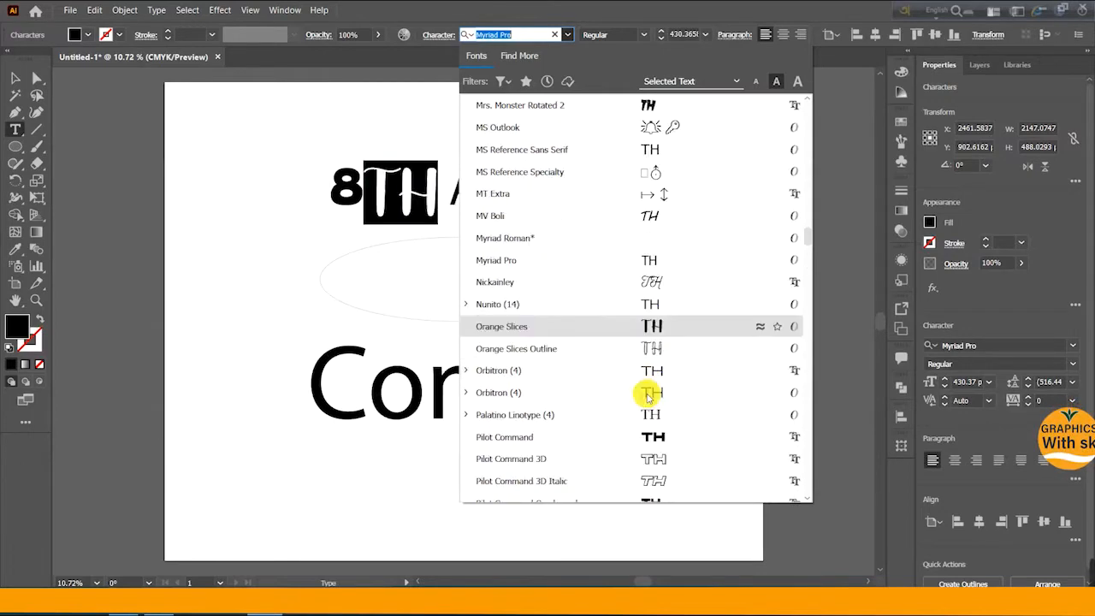
scroll(651, 396, "down", 10)
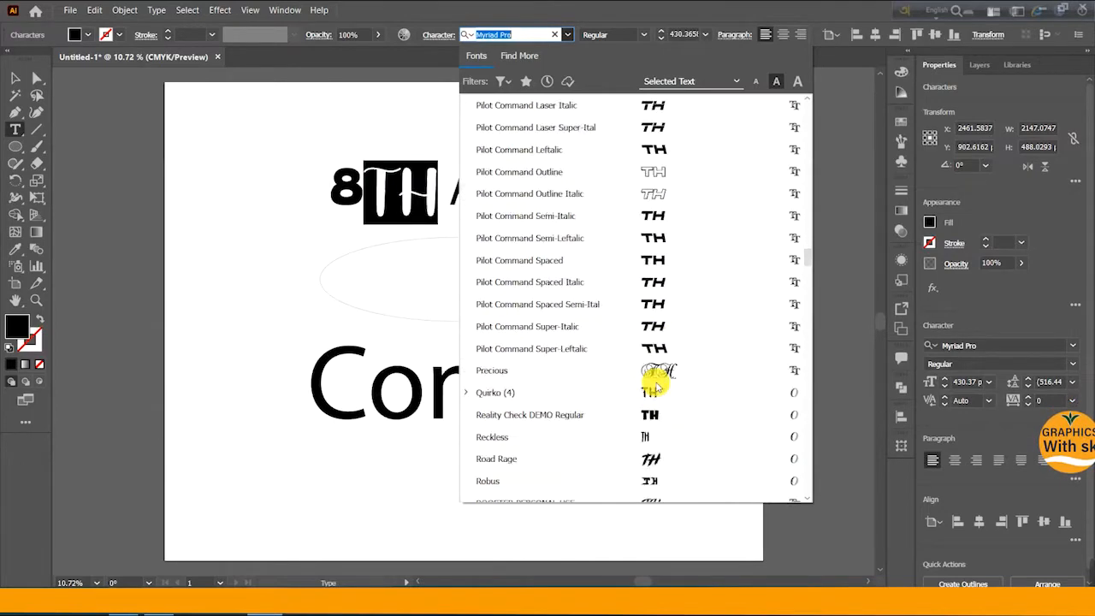
scroll(655, 386, "down", 2)
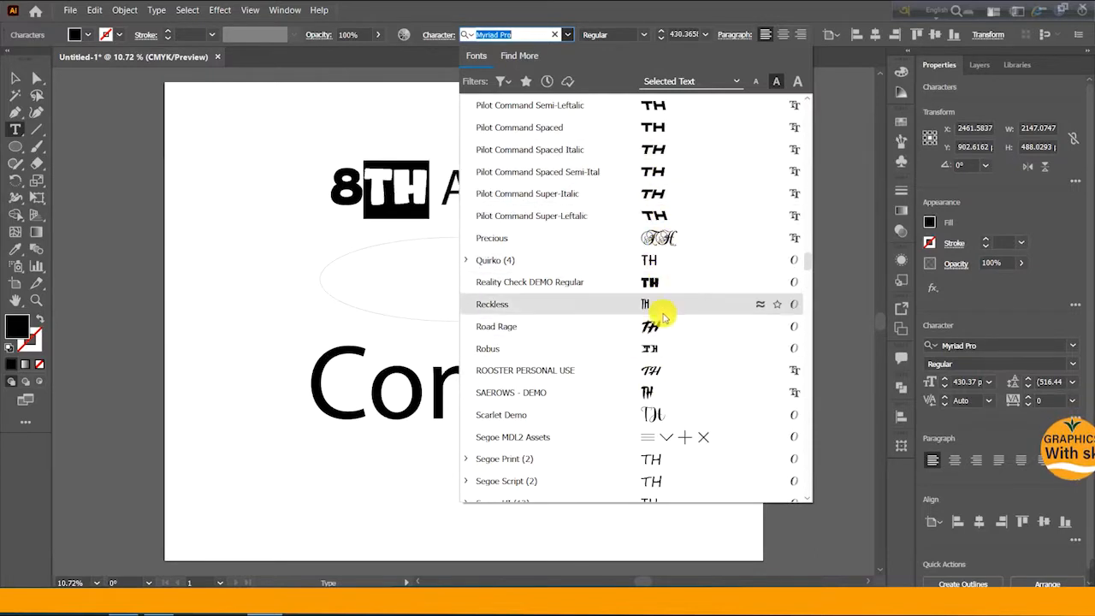
scroll(669, 428, "down", 2)
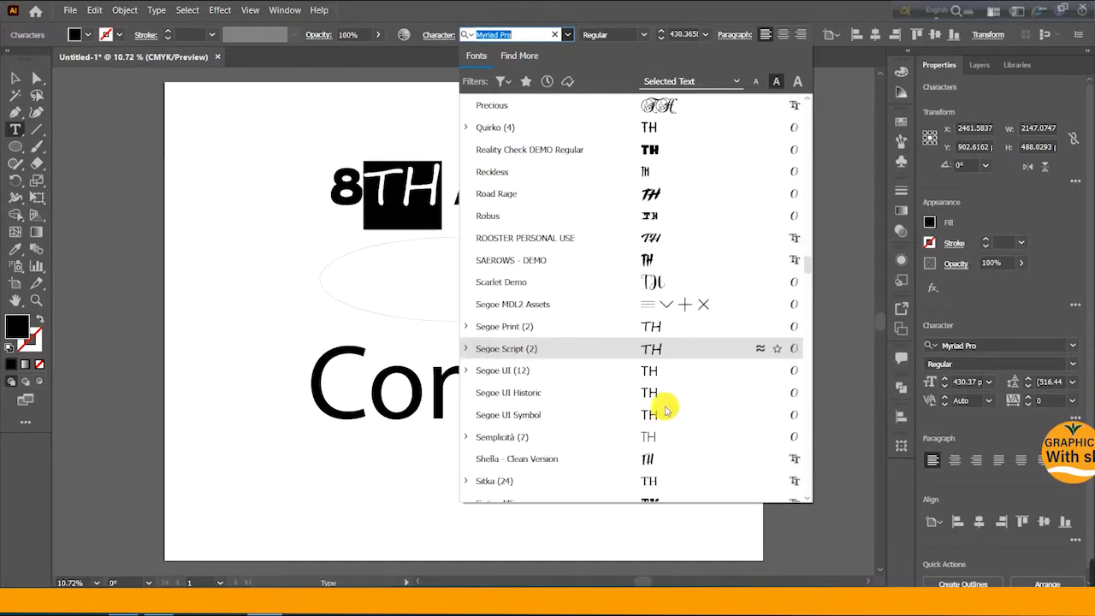
scroll(668, 412, "down", 1)
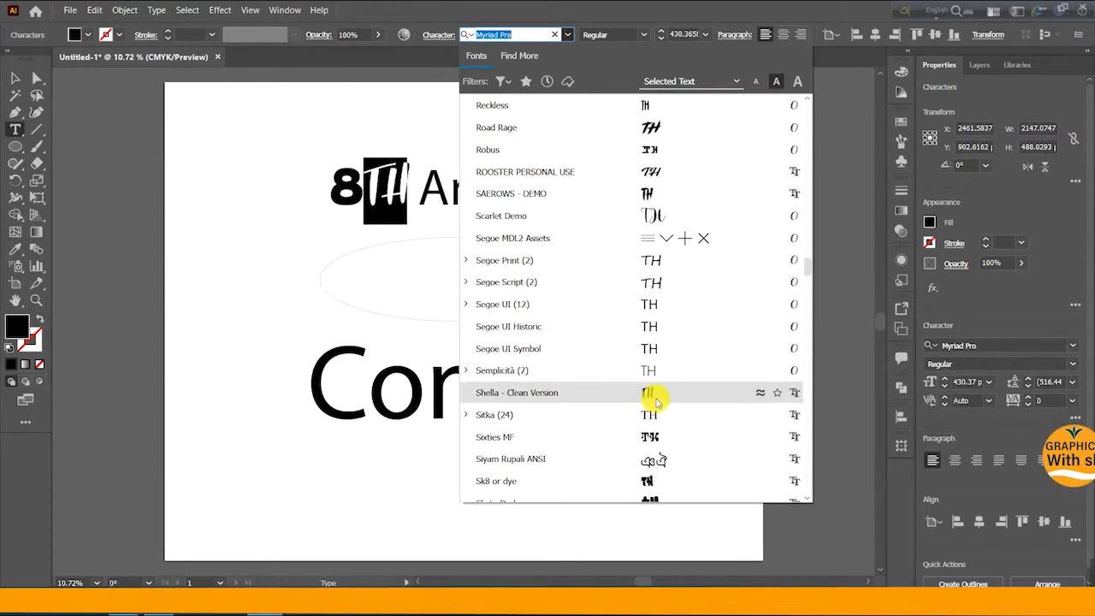
scroll(657, 399, "down", 1)
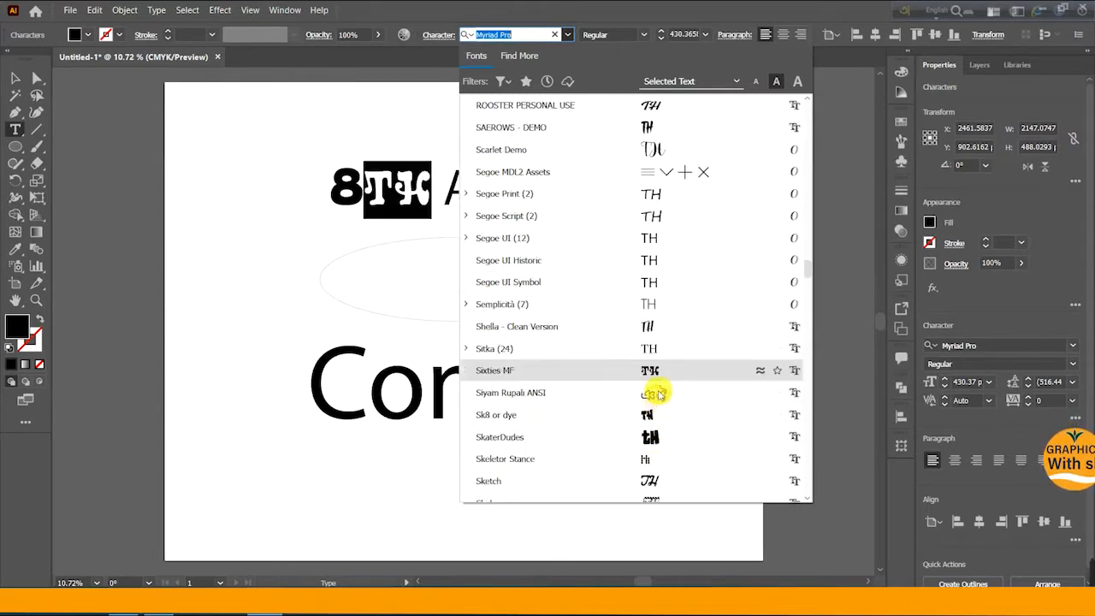
scroll(655, 428, "down", 3)
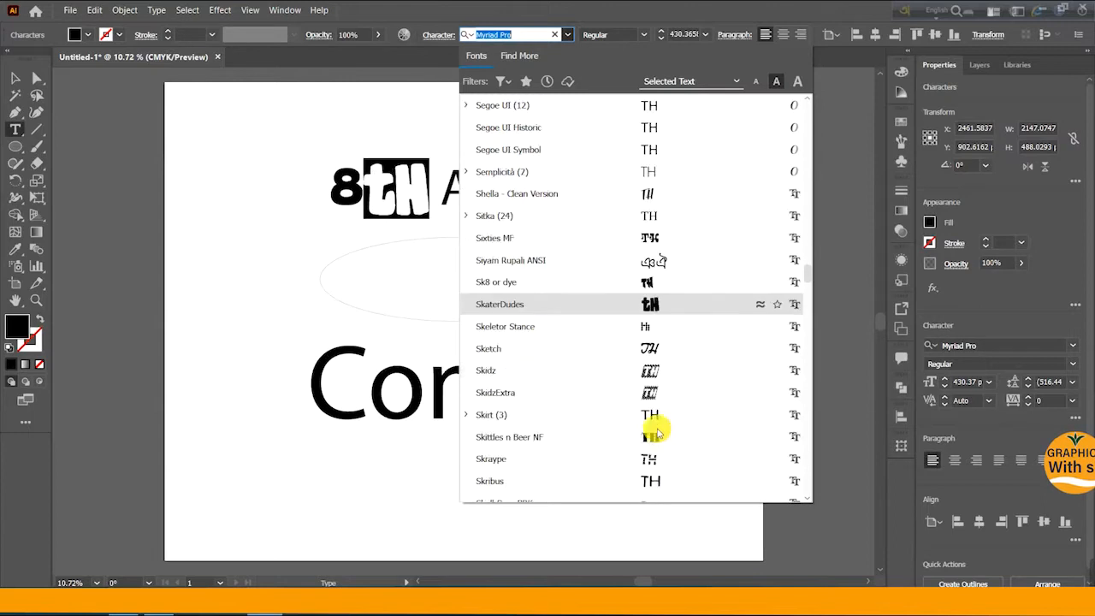
scroll(654, 403, "down", 2)
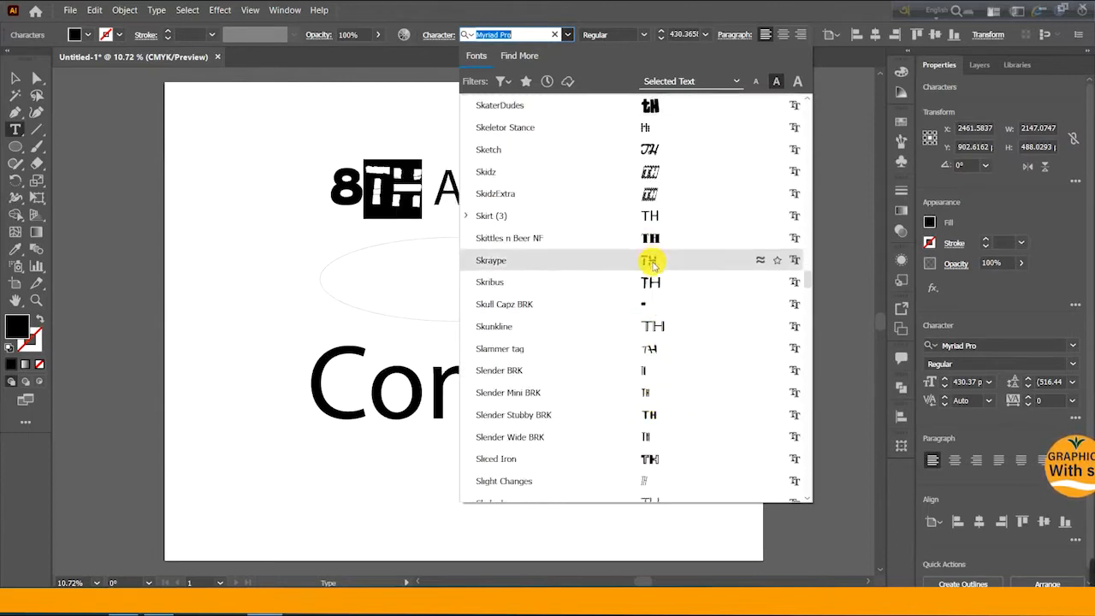
scroll(650, 390, "down", 2)
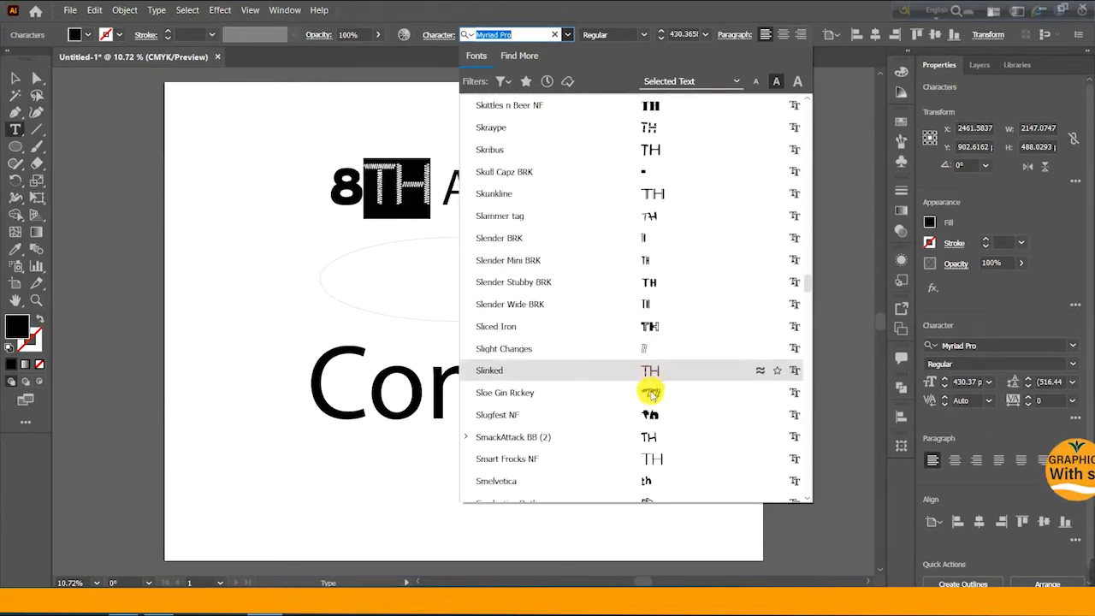
- Scroll through the rest of the font list, previewing typefaces on the selected TH letters
scroll(649, 419, "down", 1)
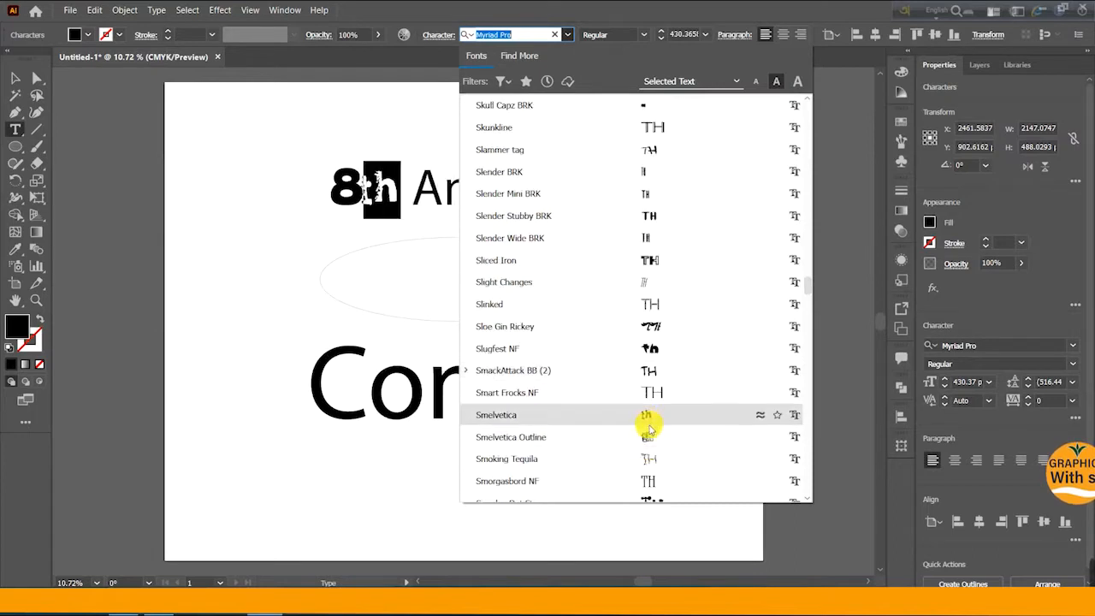
scroll(655, 438, "down", 4)
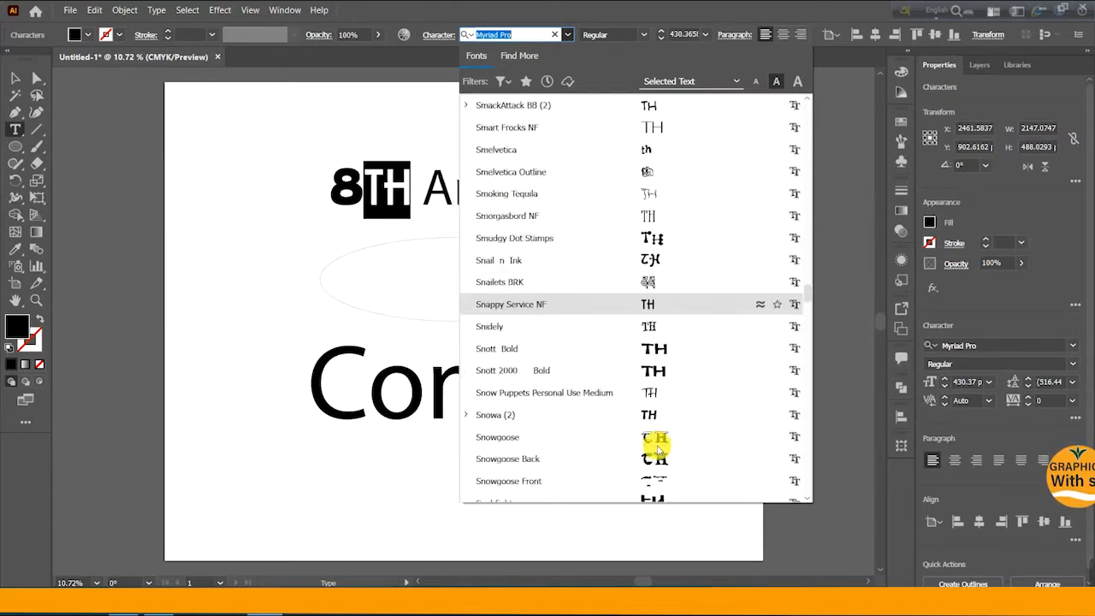
scroll(656, 455, "down", 3)
scroll(653, 454, "down", 4)
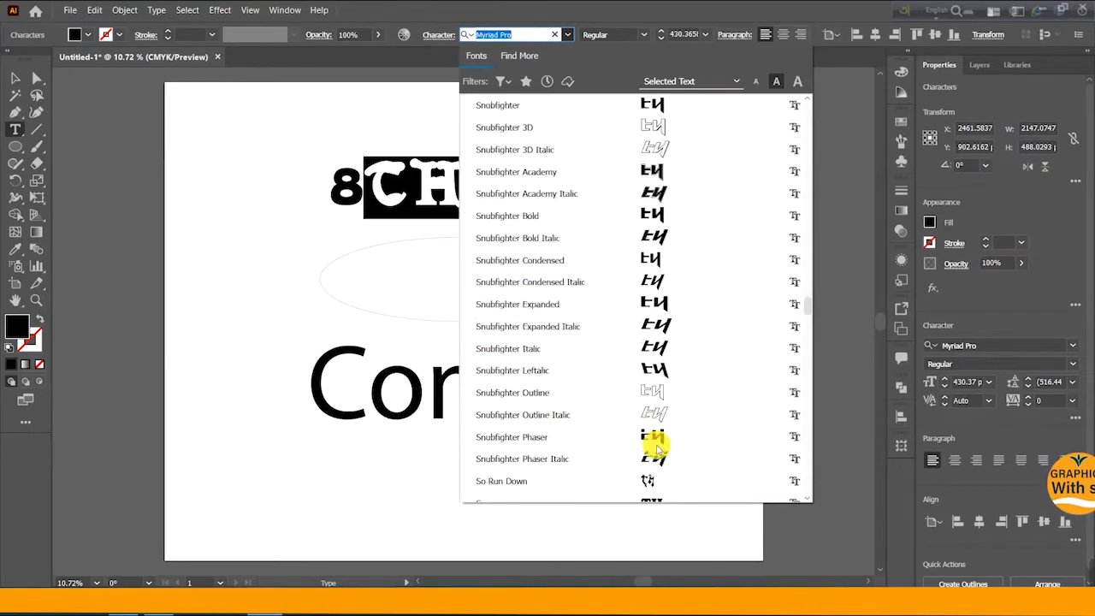
scroll(652, 415, "down", 2)
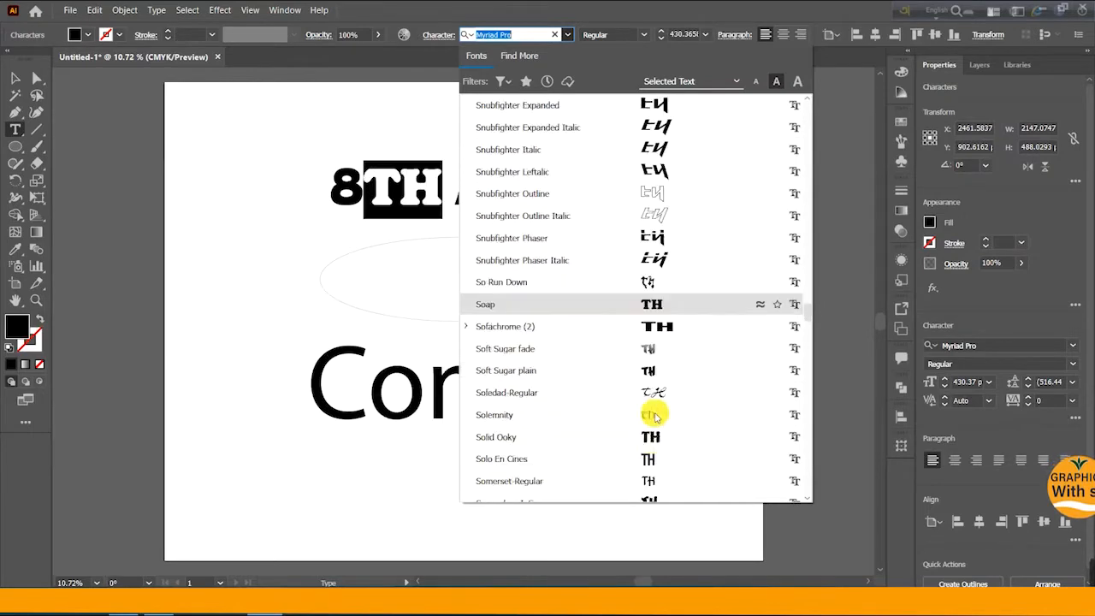
scroll(659, 441, "down", 7)
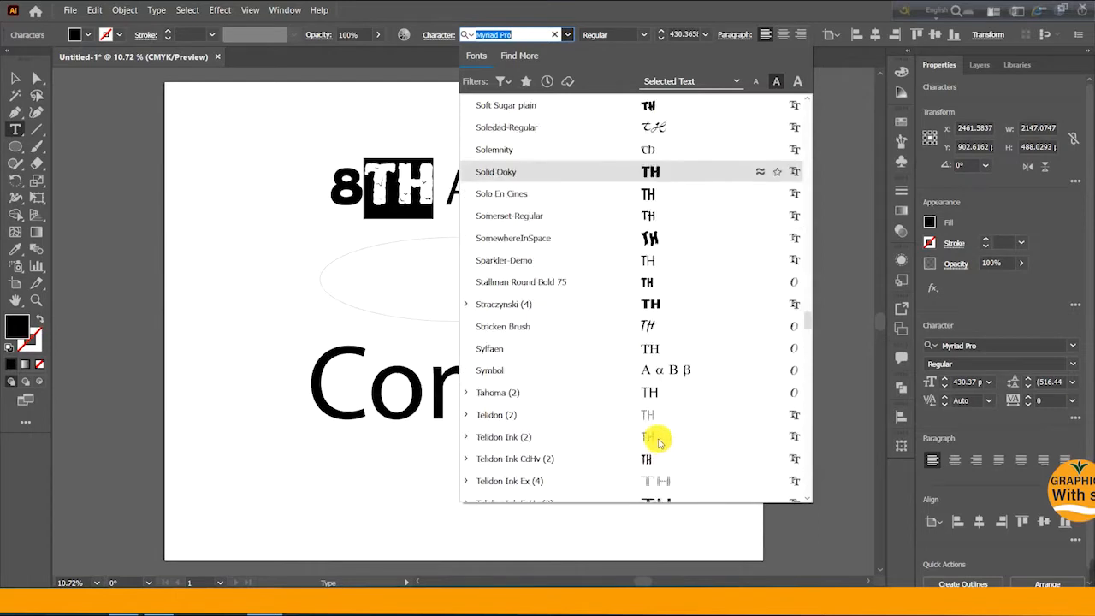
scroll(658, 437, "down", 3)
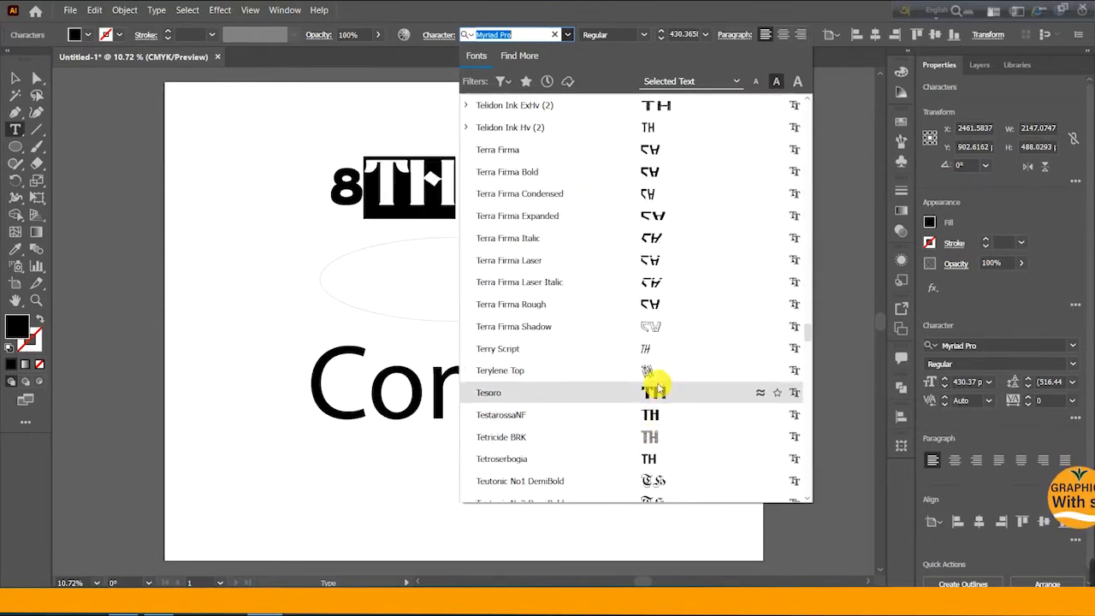
scroll(657, 415, "down", 3)
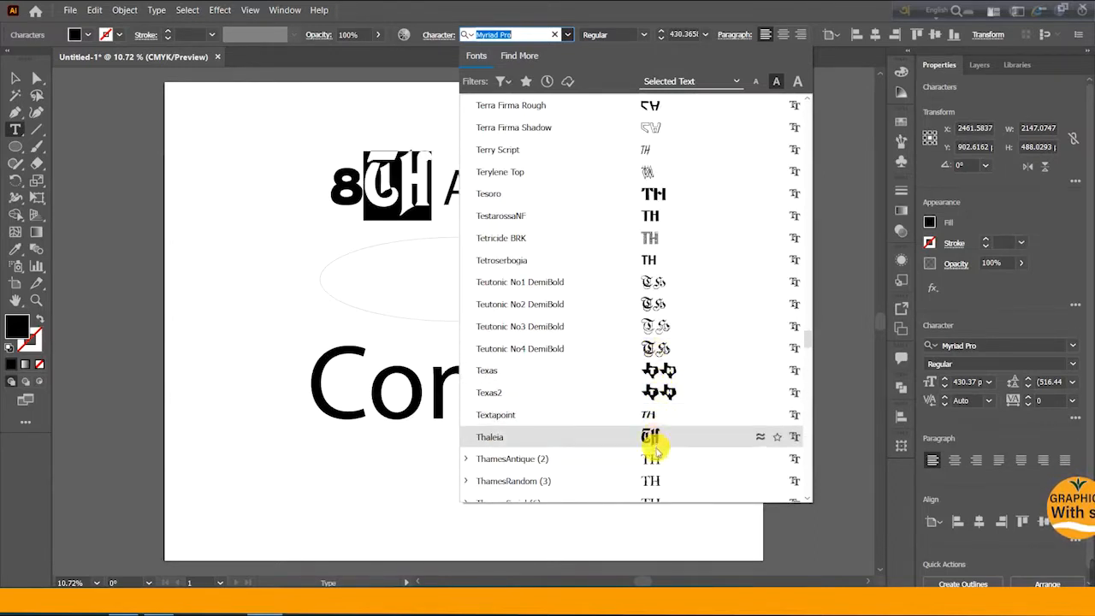
scroll(654, 434, "down", 3)
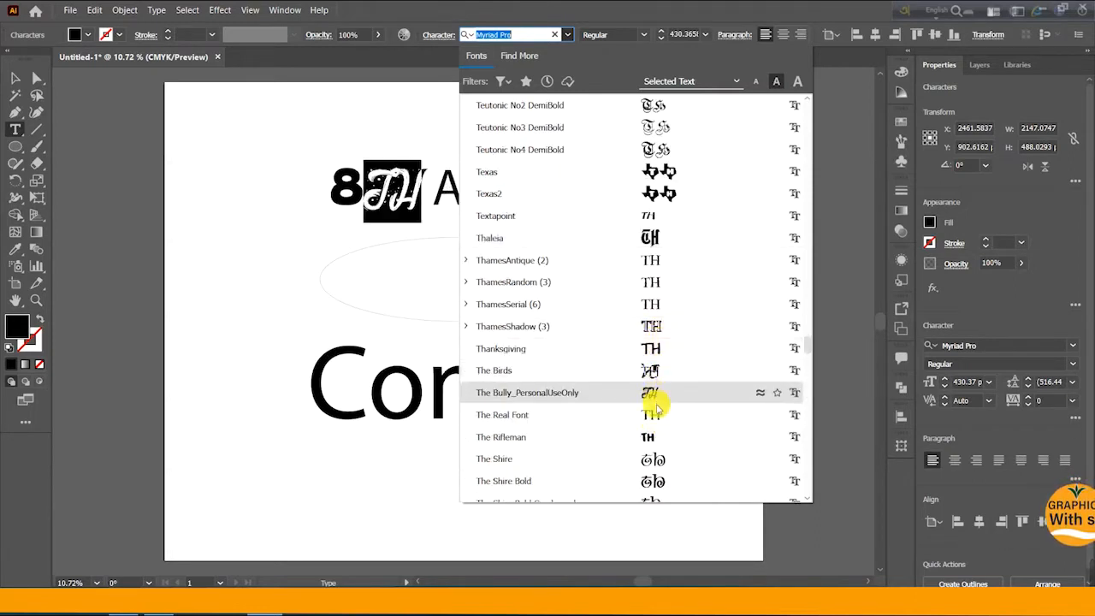
scroll(658, 428, "down", 5)
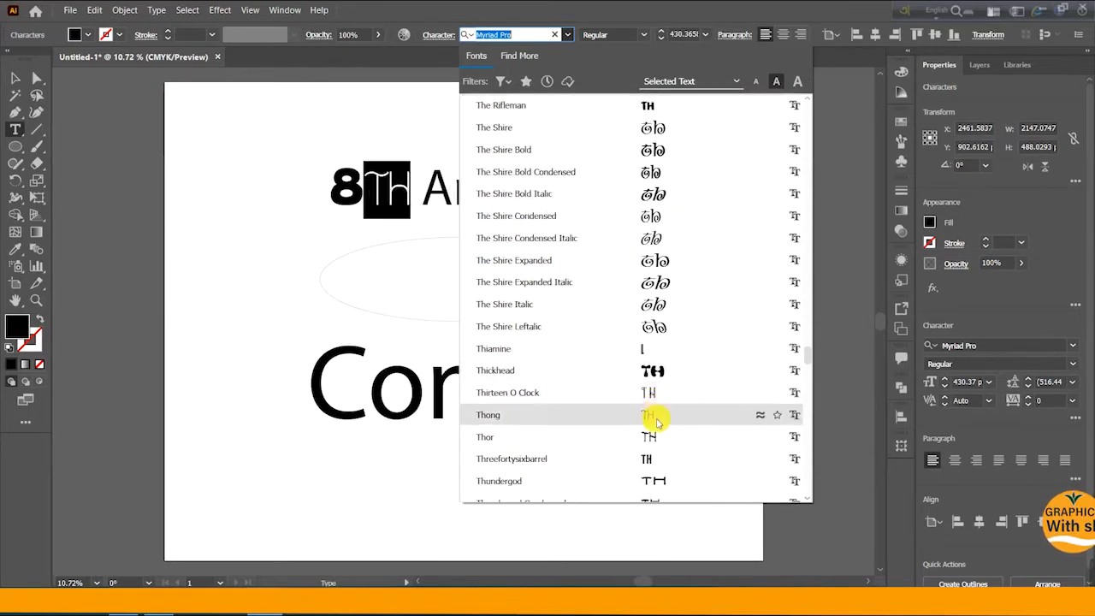
scroll(653, 415, "down", 5)
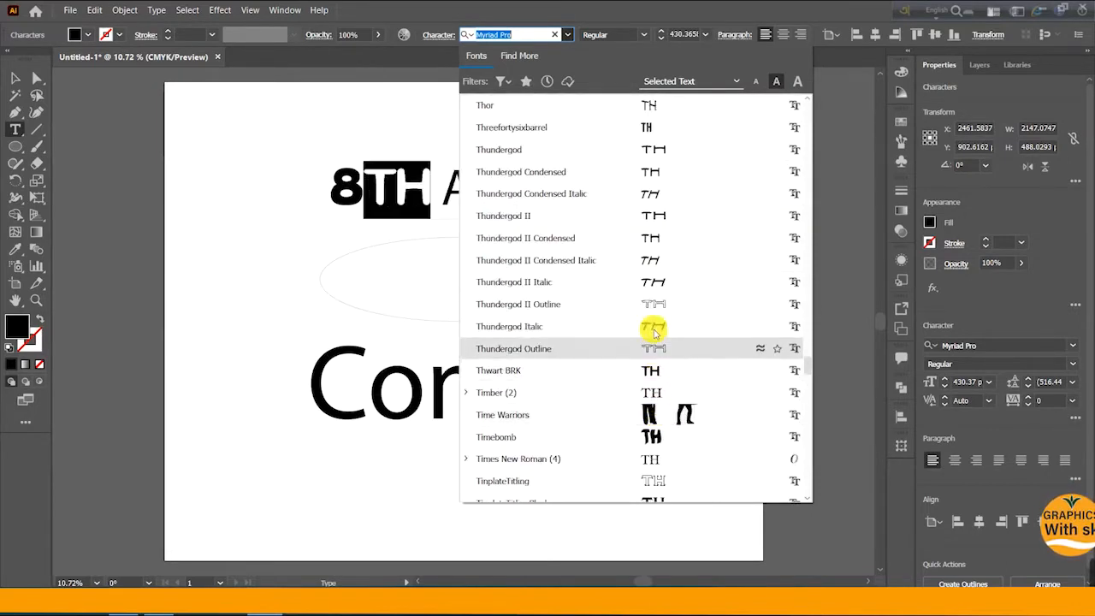
scroll(655, 413, "down", 1)
scroll(653, 403, "down", 9)
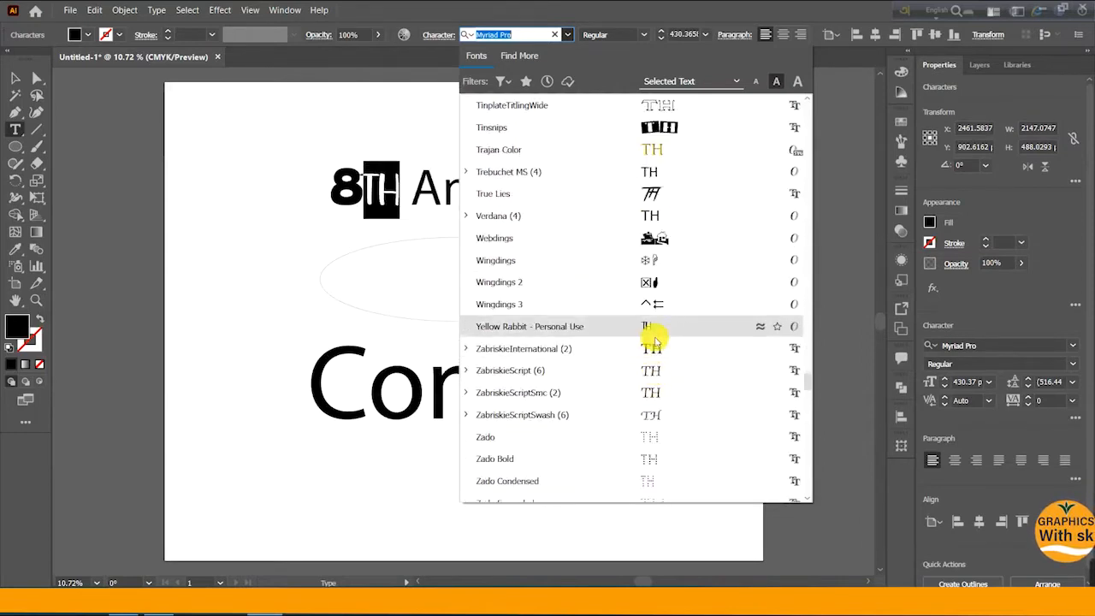
scroll(653, 389, "down", 4)
scroll(652, 392, "down", 3)
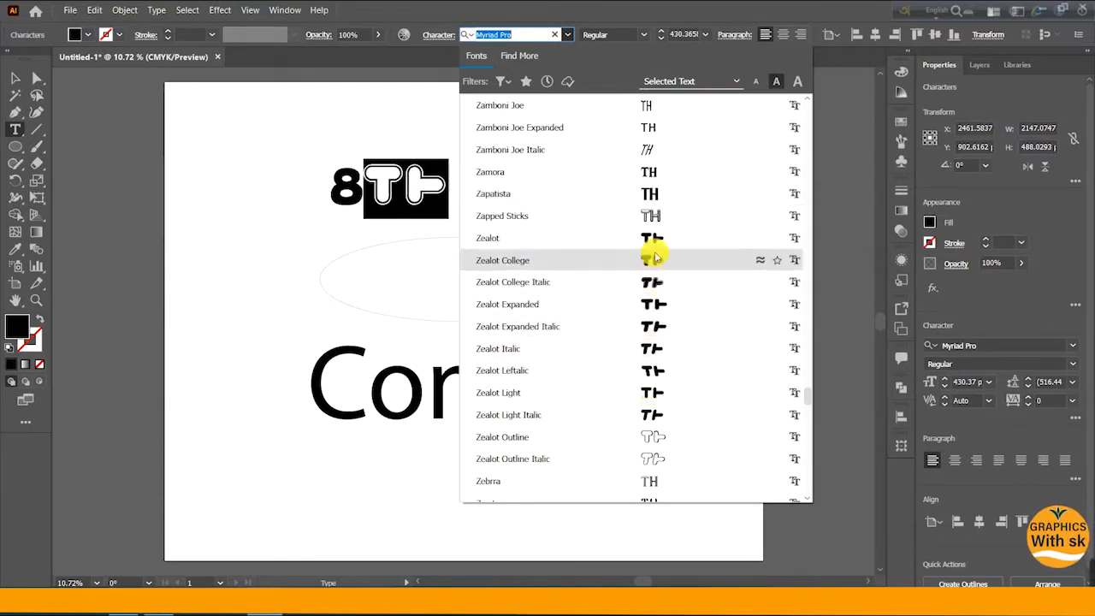
scroll(658, 385, "down", 5)
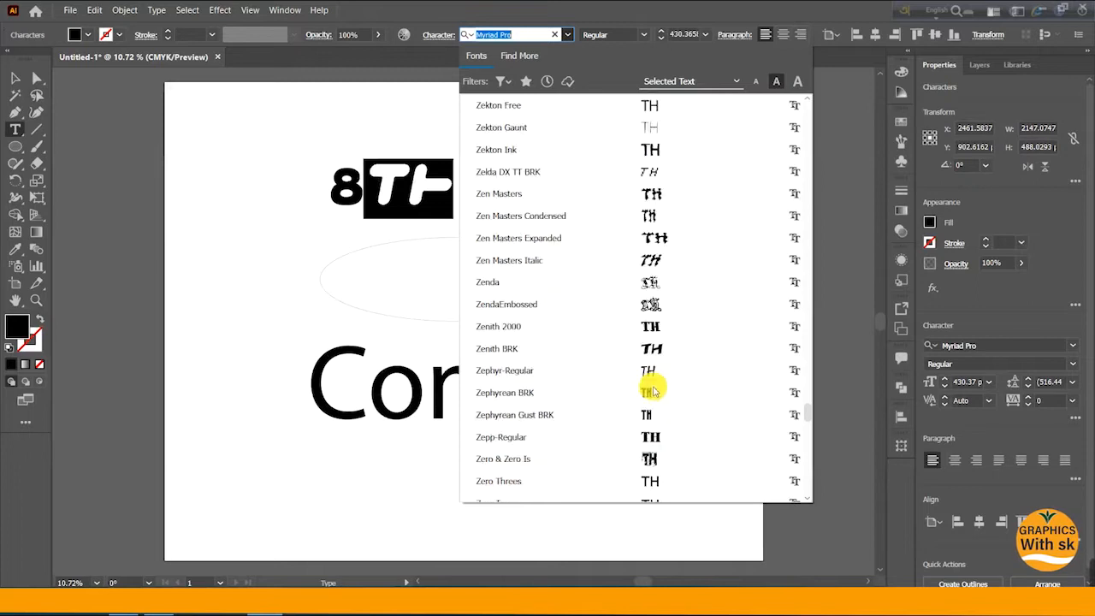
scroll(653, 389, "down", 3)
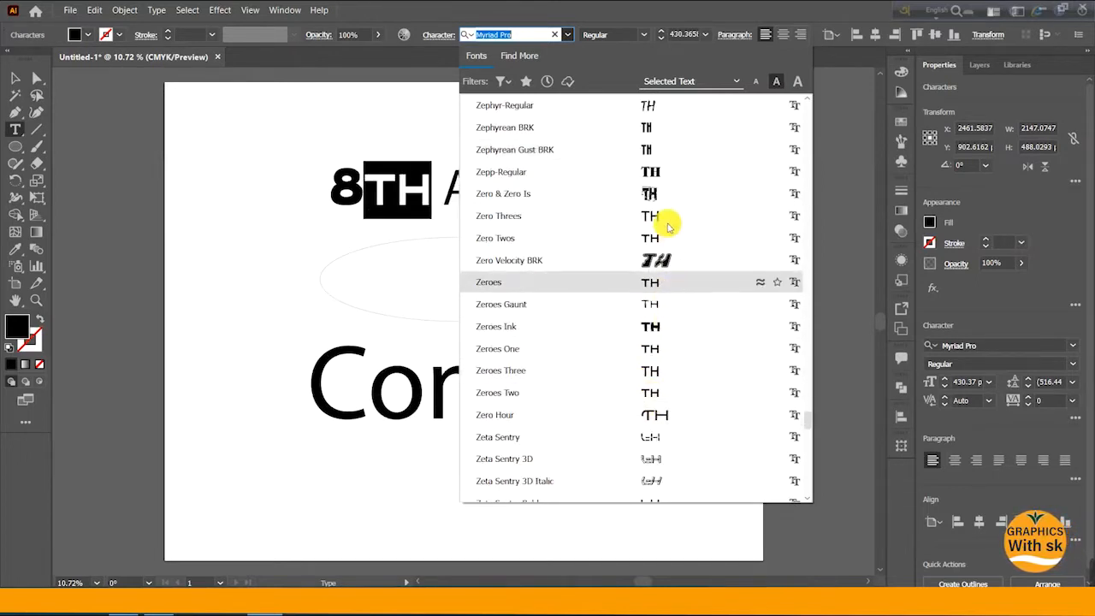
scroll(665, 337, "down", 5)
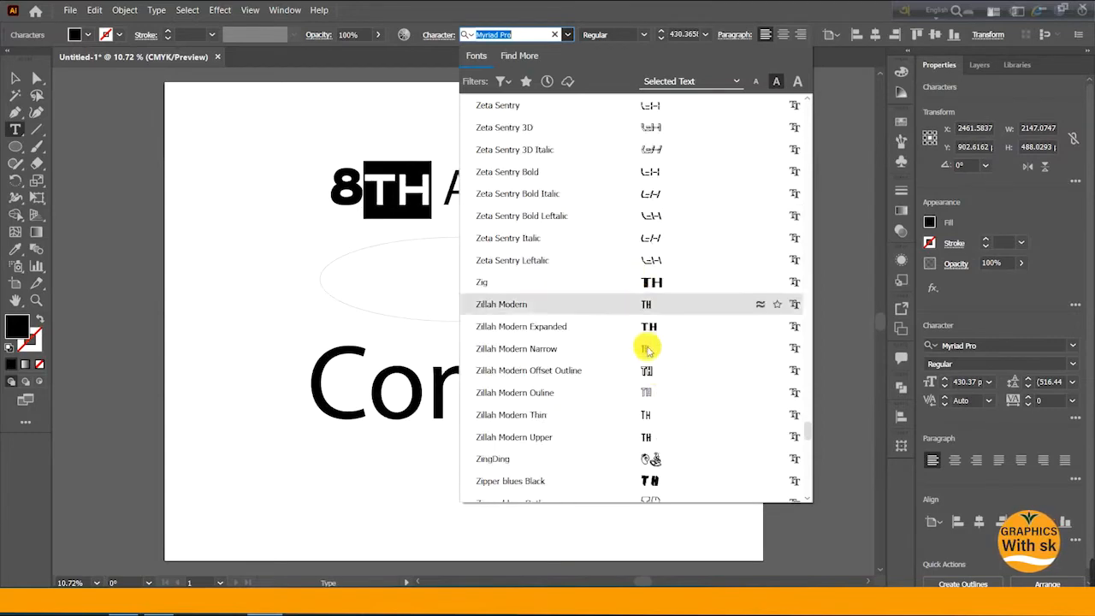
scroll(647, 349, "down", 4)
scroll(647, 341, "down", 10)
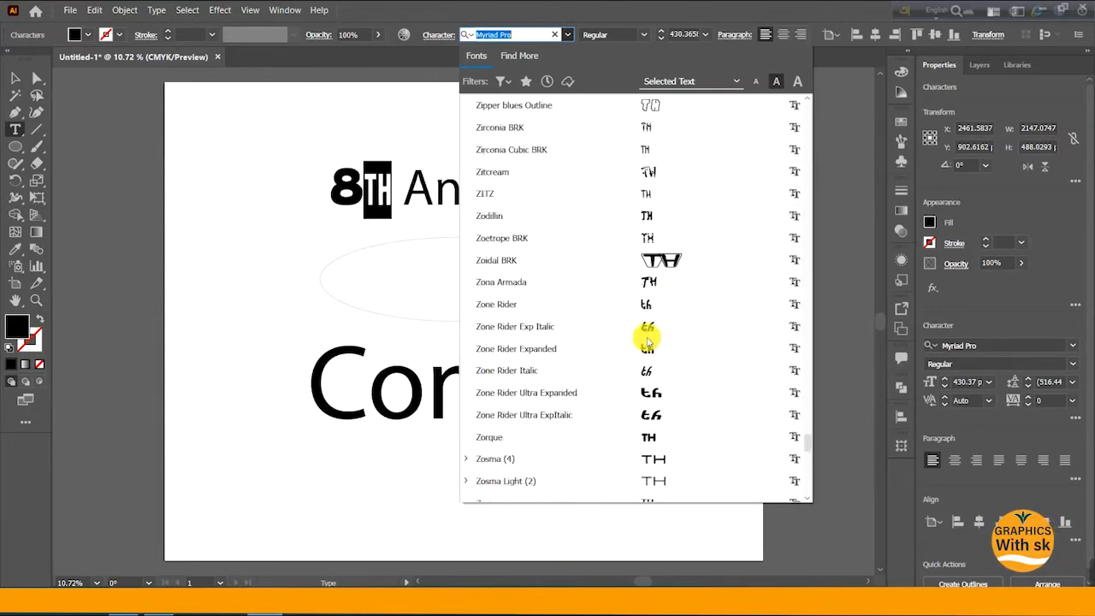
scroll(644, 339, "down", 4)
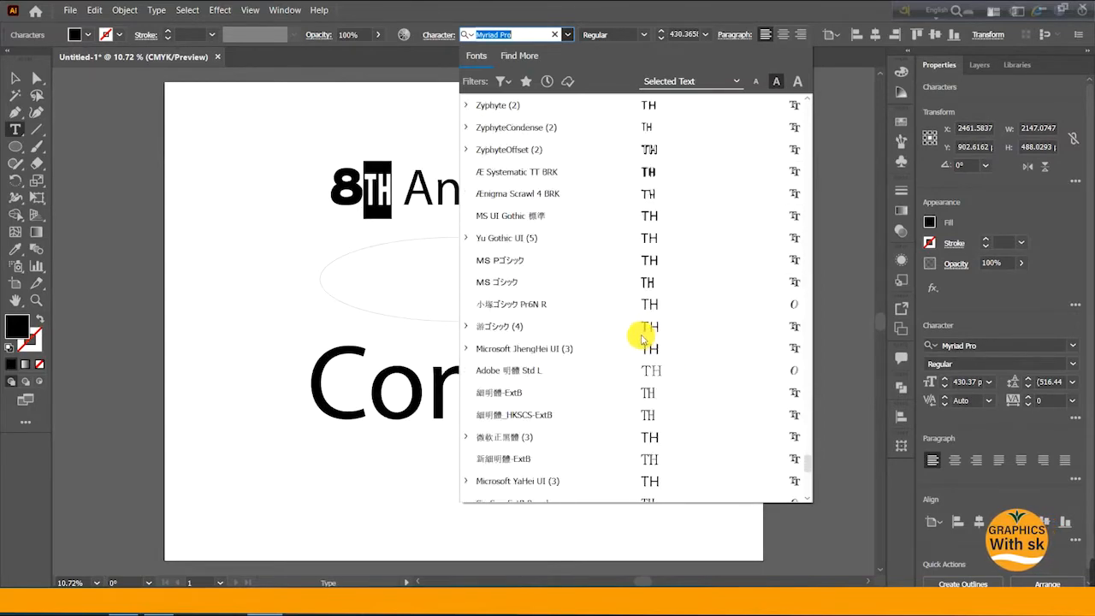
scroll(646, 342, "down", 10)
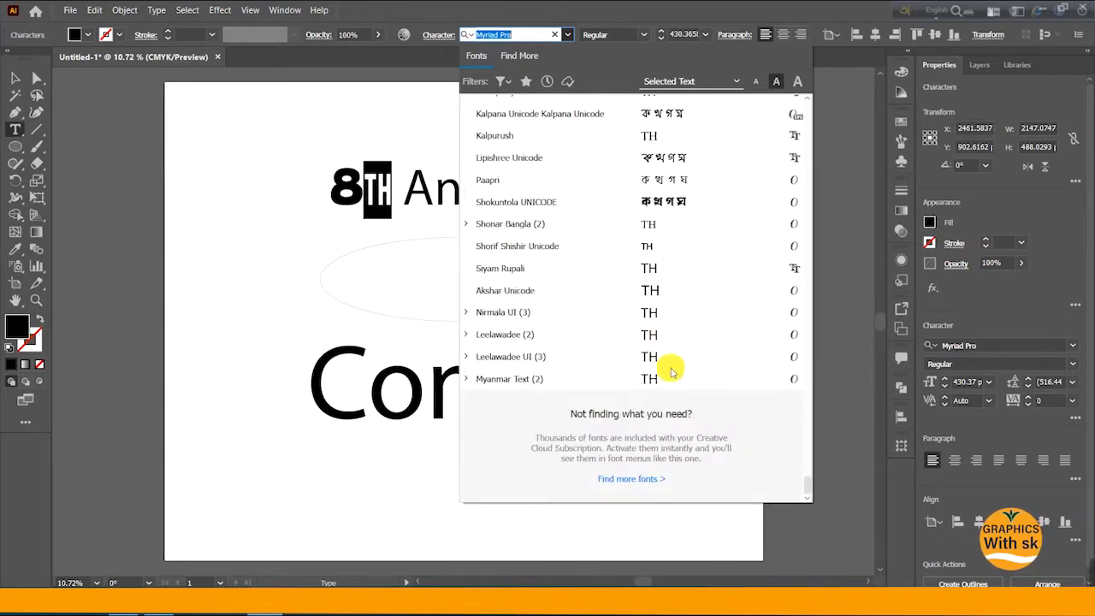
scroll(634, 300, "up", 10)
scroll(631, 260, "up", 4)
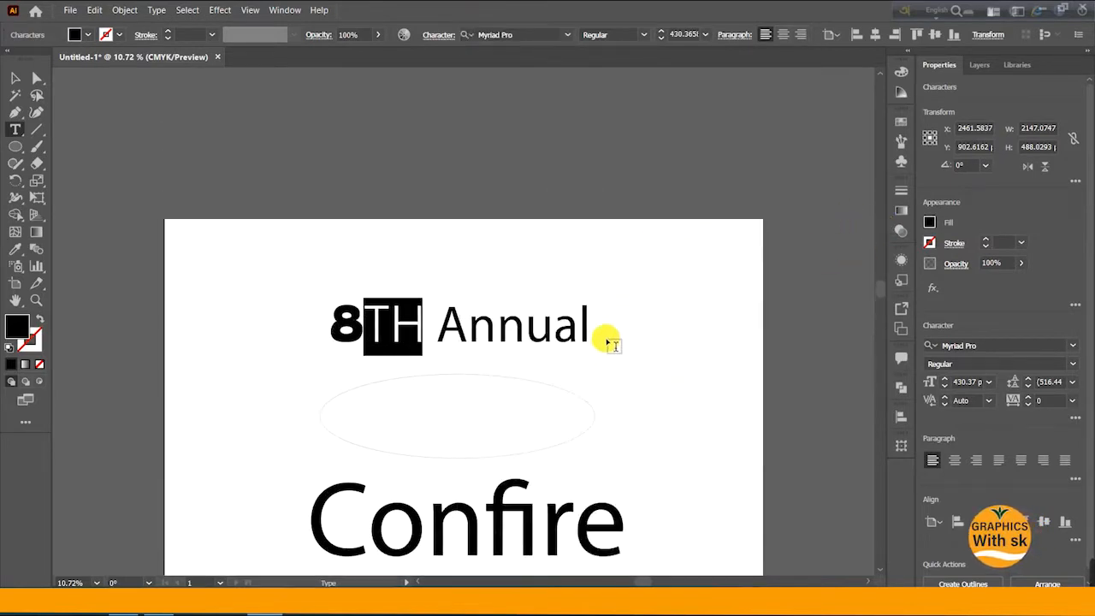
scroll(558, 335, "up", 1)
scroll(434, 278, "down", 1)
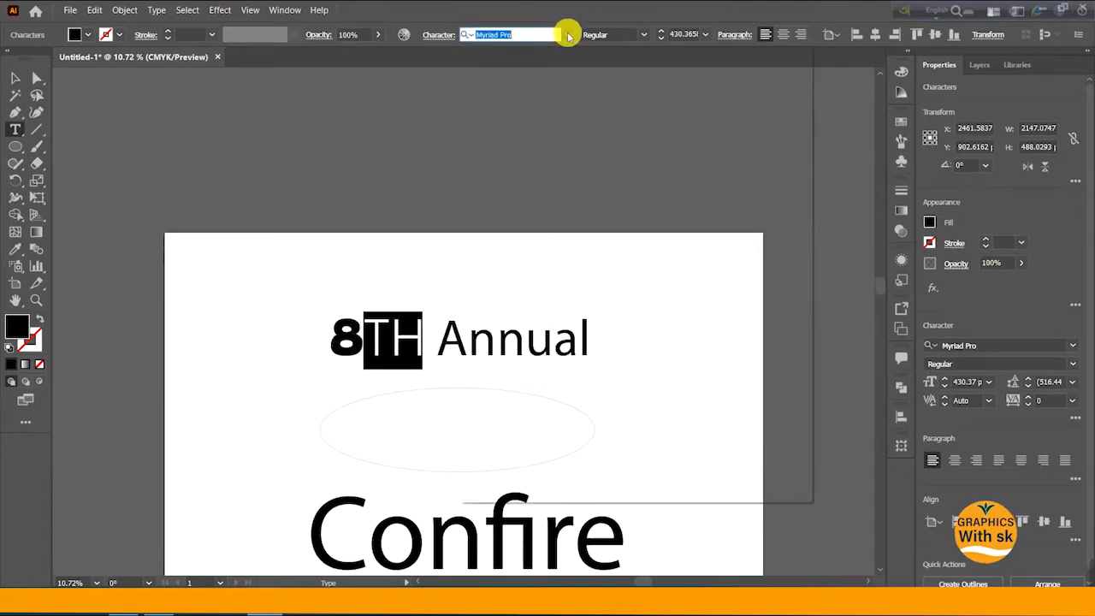
- Reopen the font list and apply the Bonk font to the TH letters
left_click(567, 35)
scroll(679, 289, "down", 5)
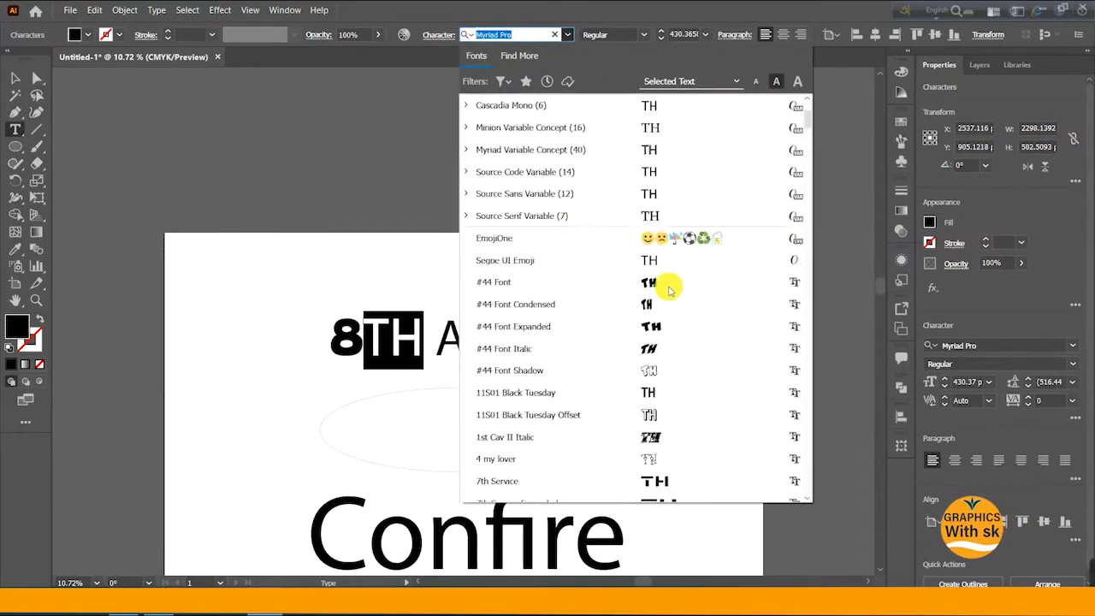
scroll(670, 293, "down", 1)
scroll(670, 293, "down", 2)
scroll(670, 291, "down", 6)
scroll(671, 305, "down", 4)
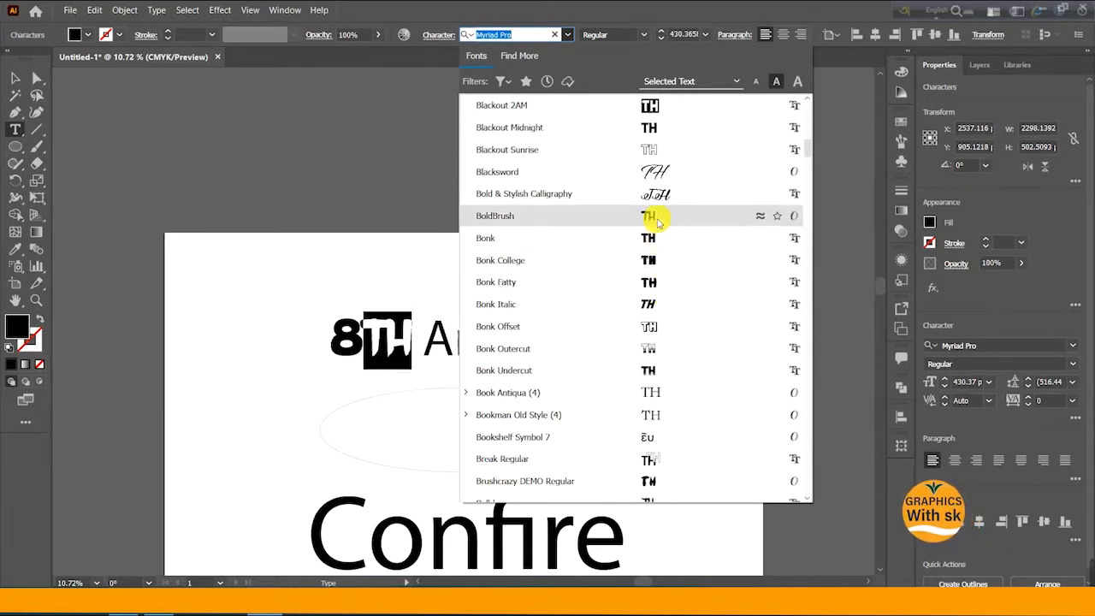
left_click(664, 248)
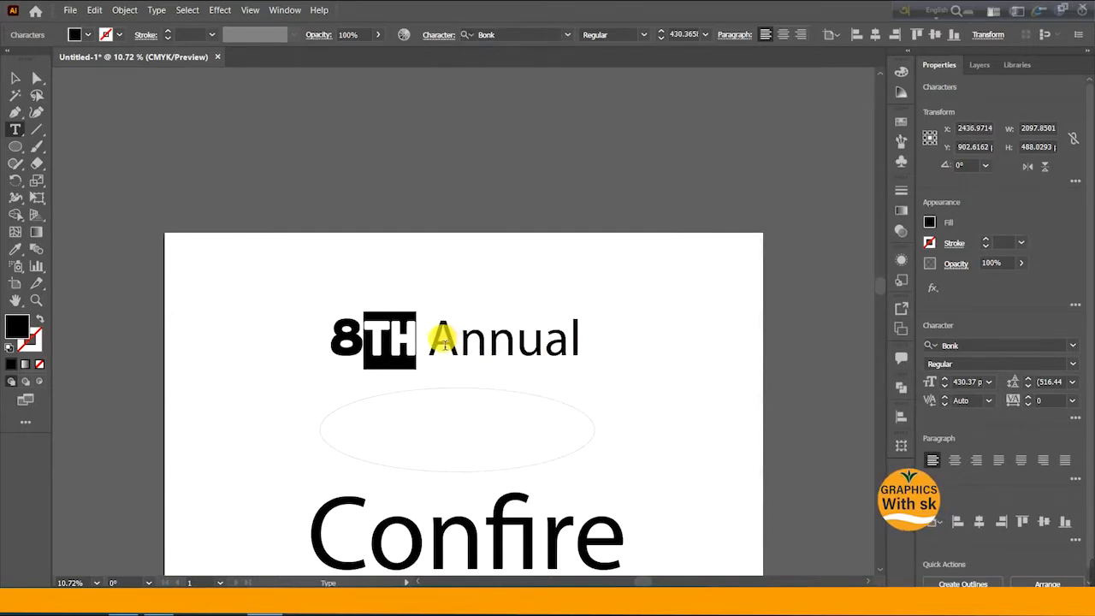
- Select the word "Annual" and set its font to Bonk College by searching the font list
left_click_drag(439, 342, 564, 347)
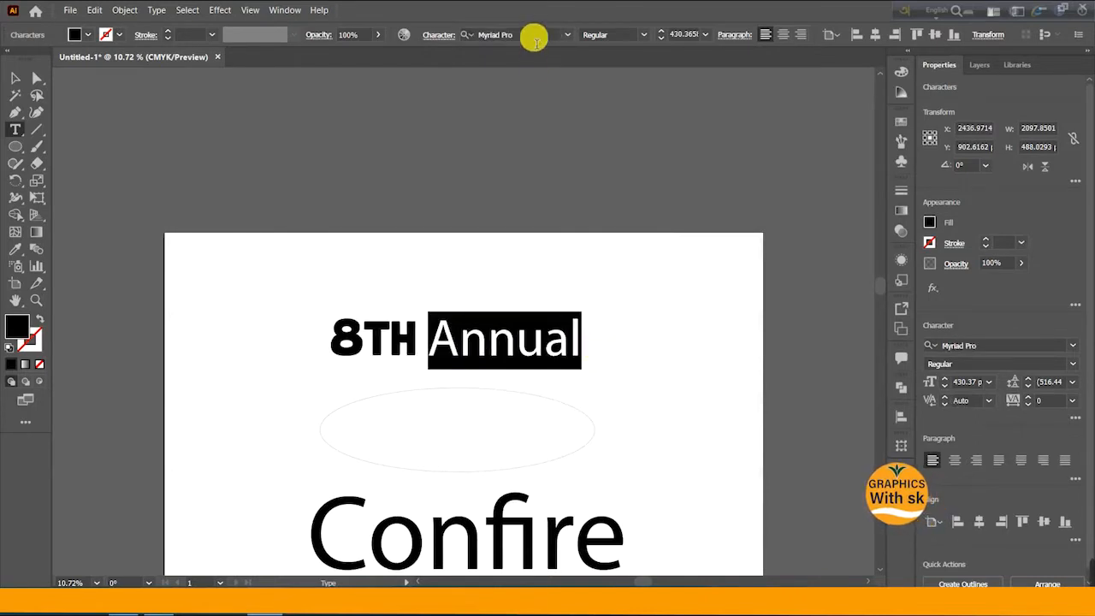
type("bo")
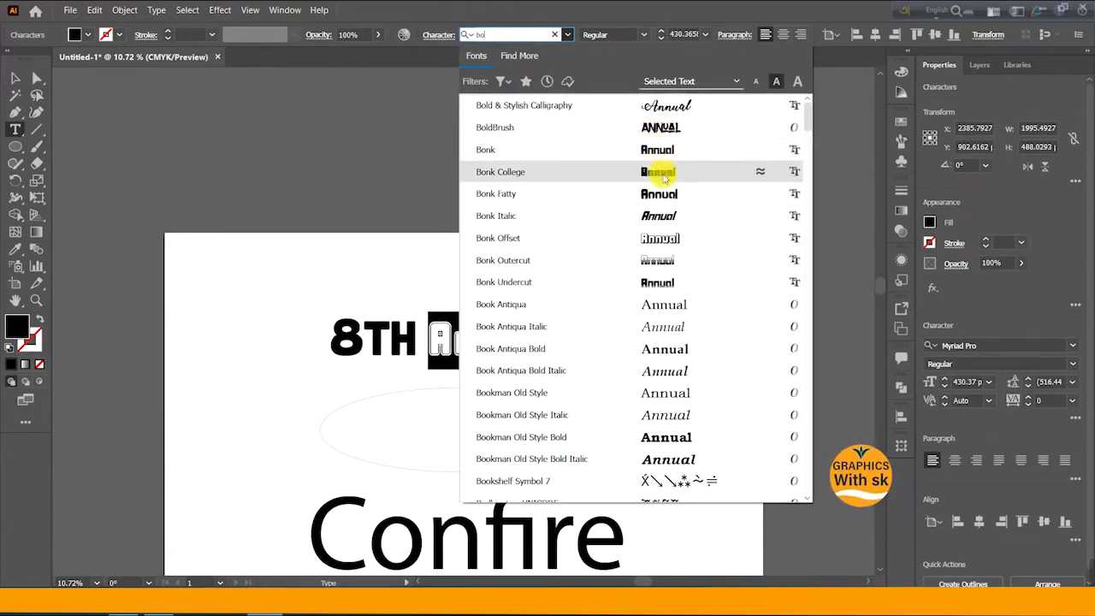
key("BackSpace")
key("BackSpace")
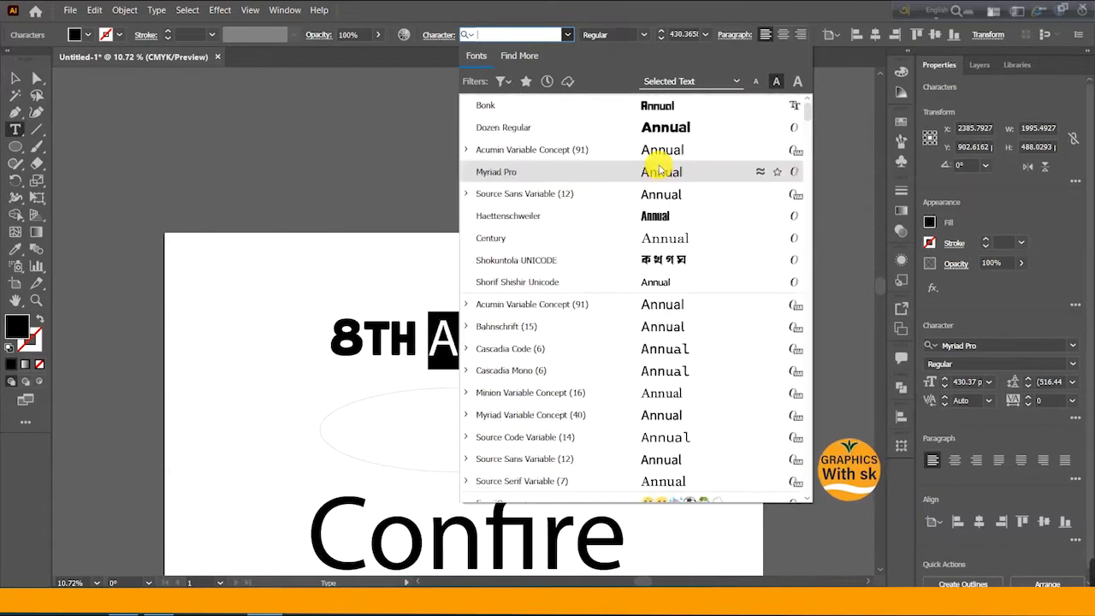
type("Bon")
type("k")
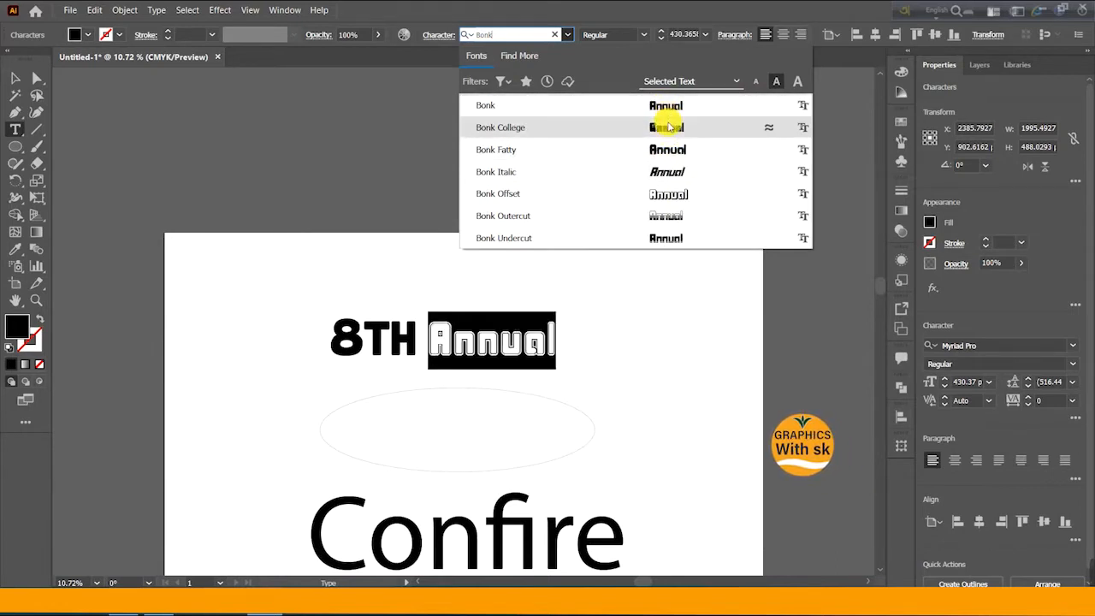
left_click(666, 127)
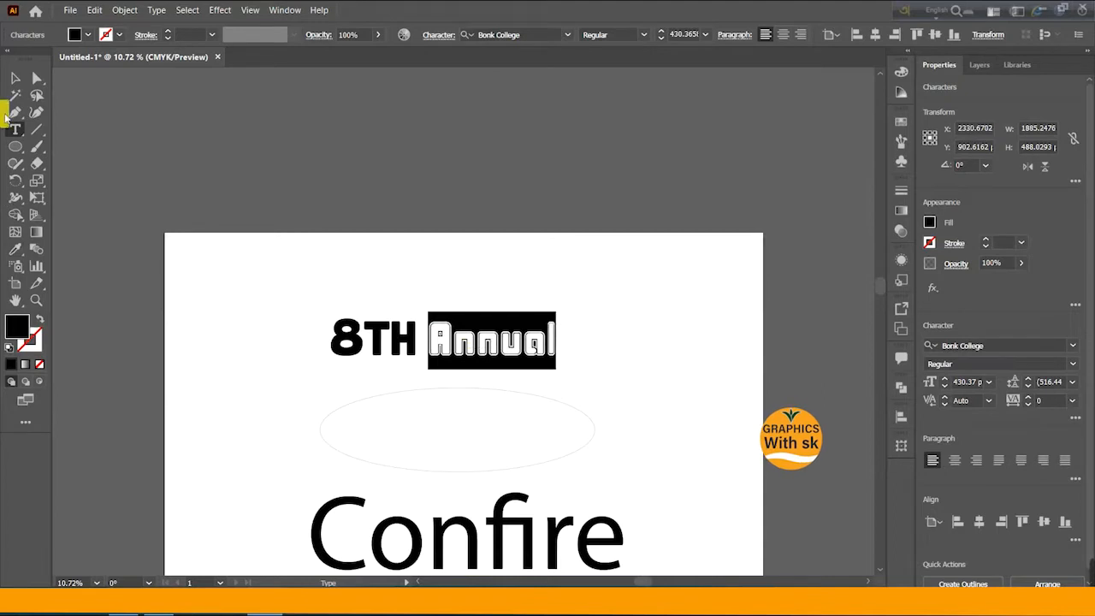
- Select the TH letters again and search the font list for "bol"
left_click(14, 80)
left_click(373, 284)
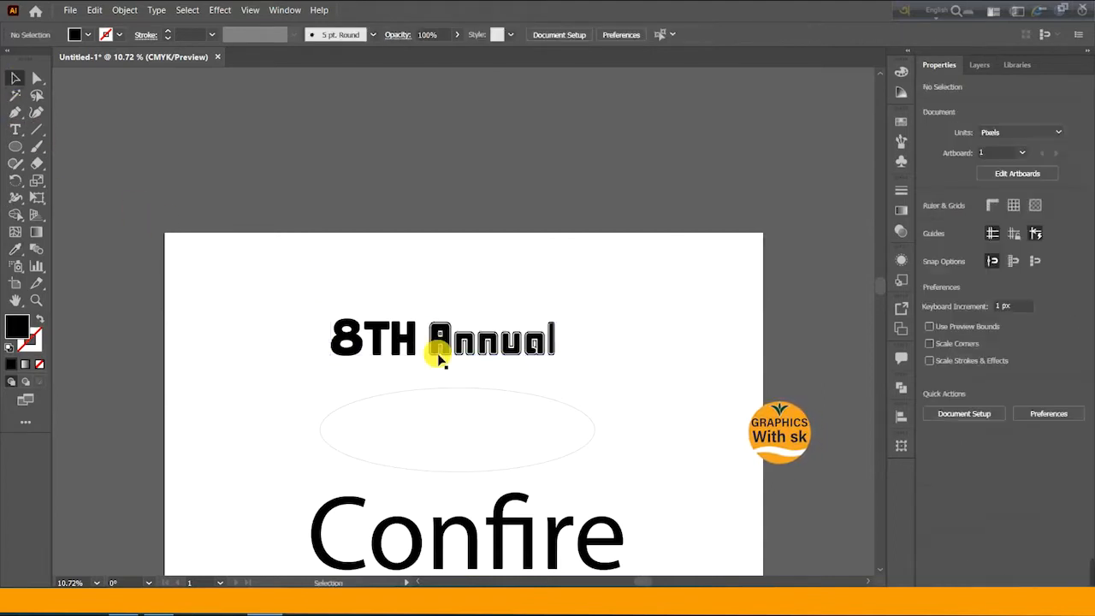
double_click(410, 331)
left_click(371, 338)
double_click(373, 336)
left_click_drag(365, 338, 416, 338)
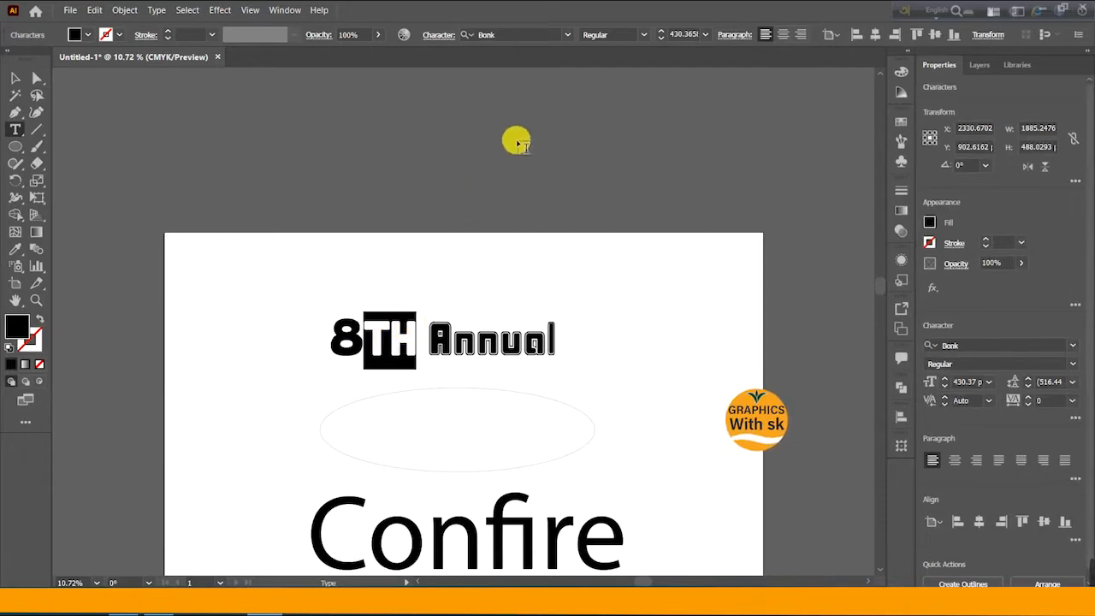
left_click(517, 43)
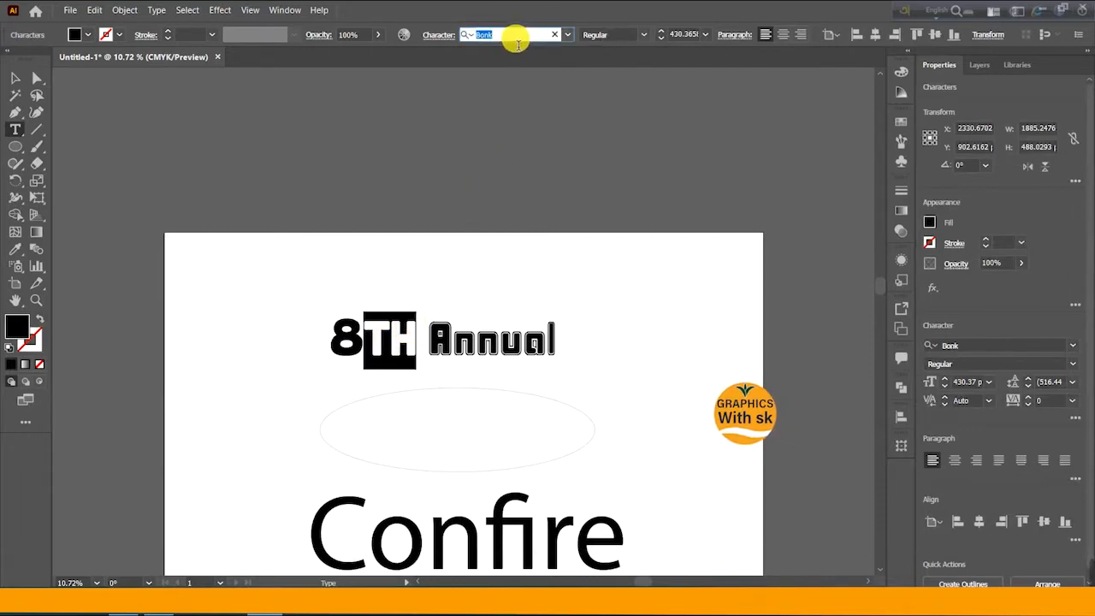
type("bol")
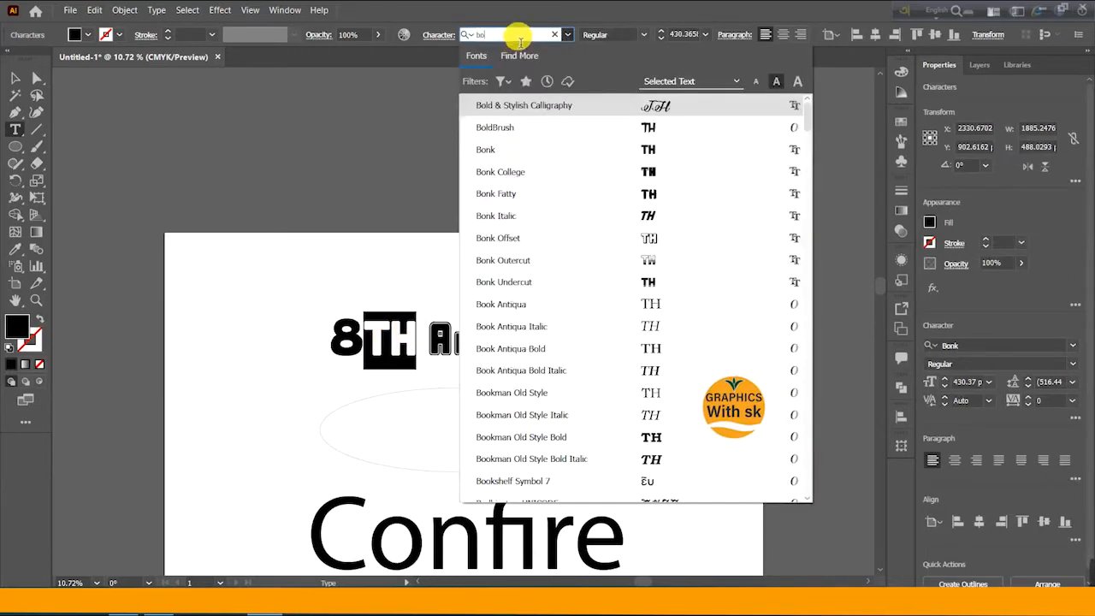
type("l")
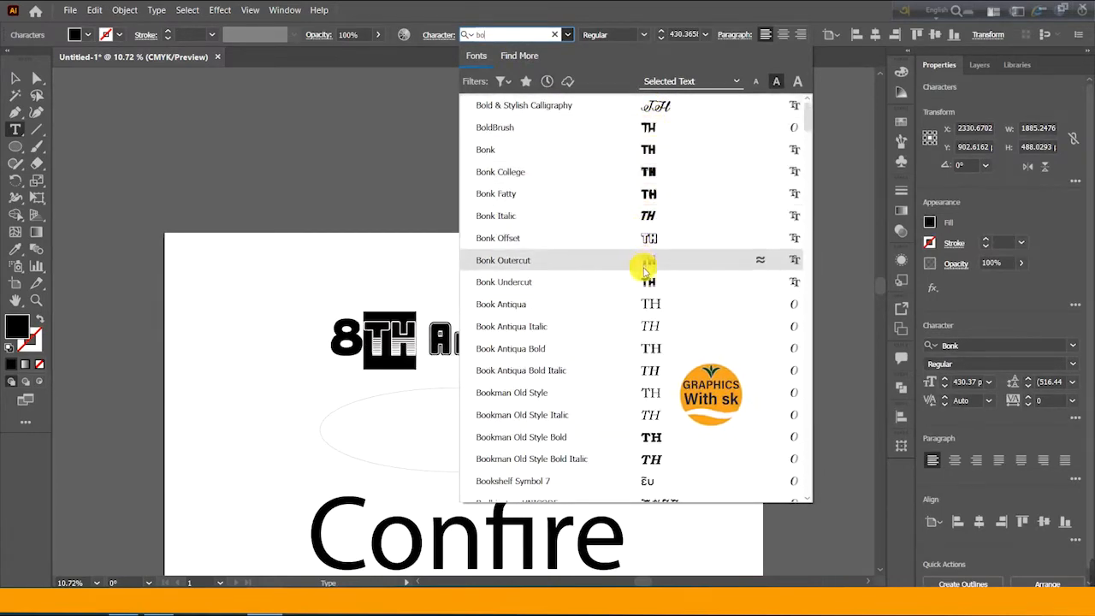
- Scroll through the matching bold fonts, previewing them on the TH letters
scroll(645, 267, "down", 10)
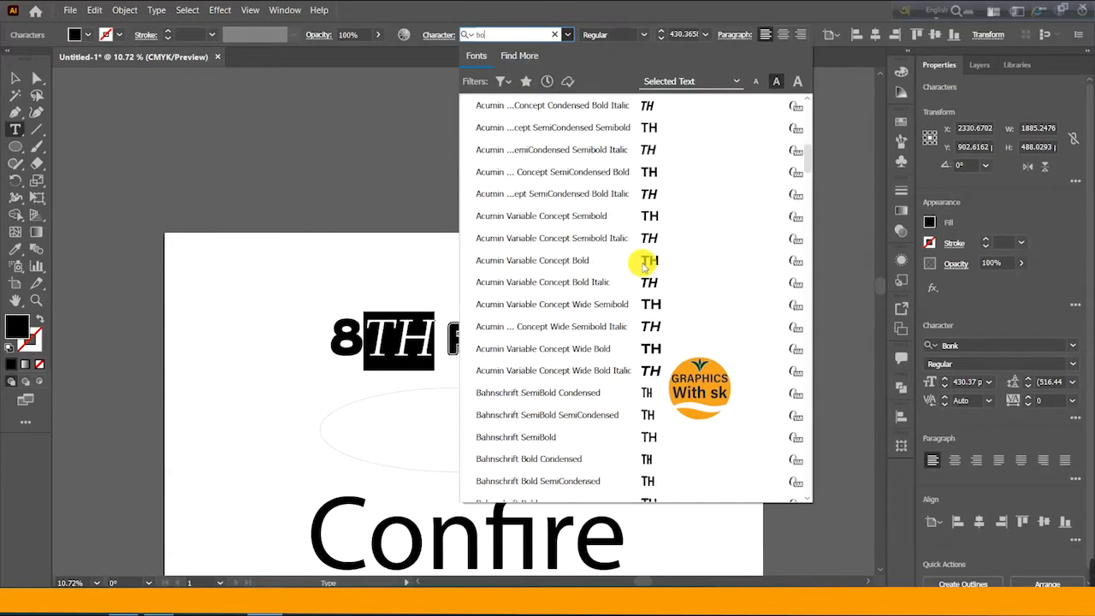
scroll(644, 267, "down", 15)
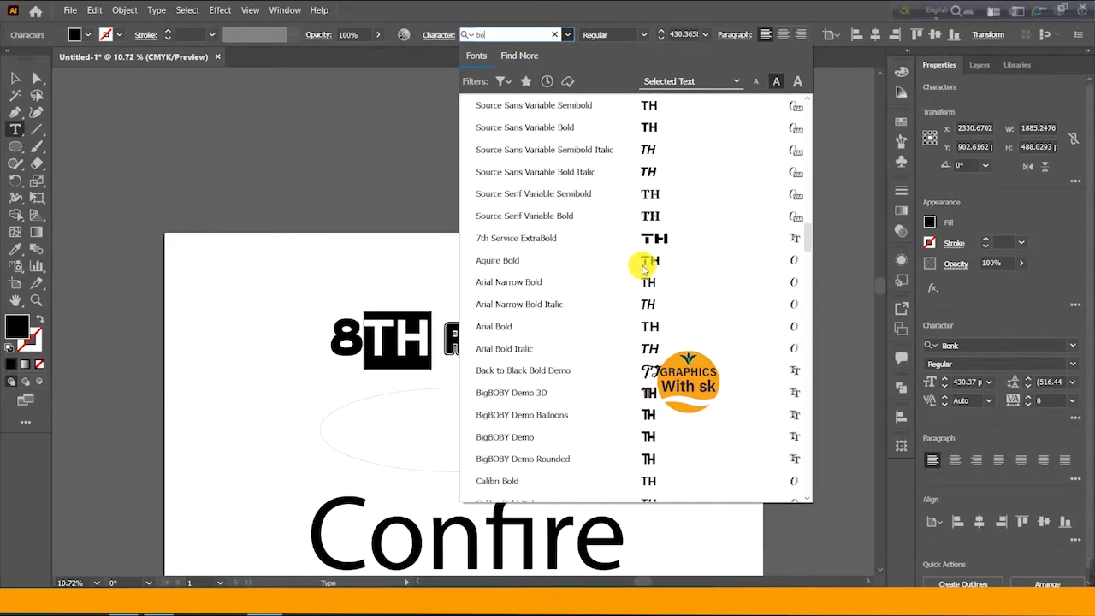
scroll(645, 267, "down", 15)
scroll(642, 272, "down", 15)
scroll(641, 269, "down", 10)
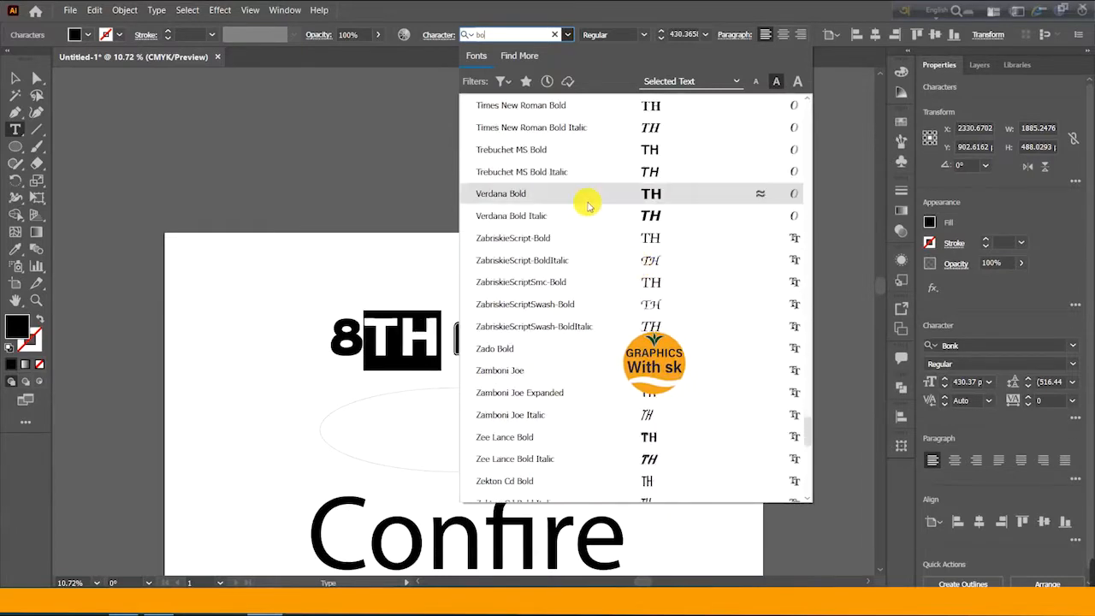
- Narrow the font search to "boli", then return it to "bol"
type("l")
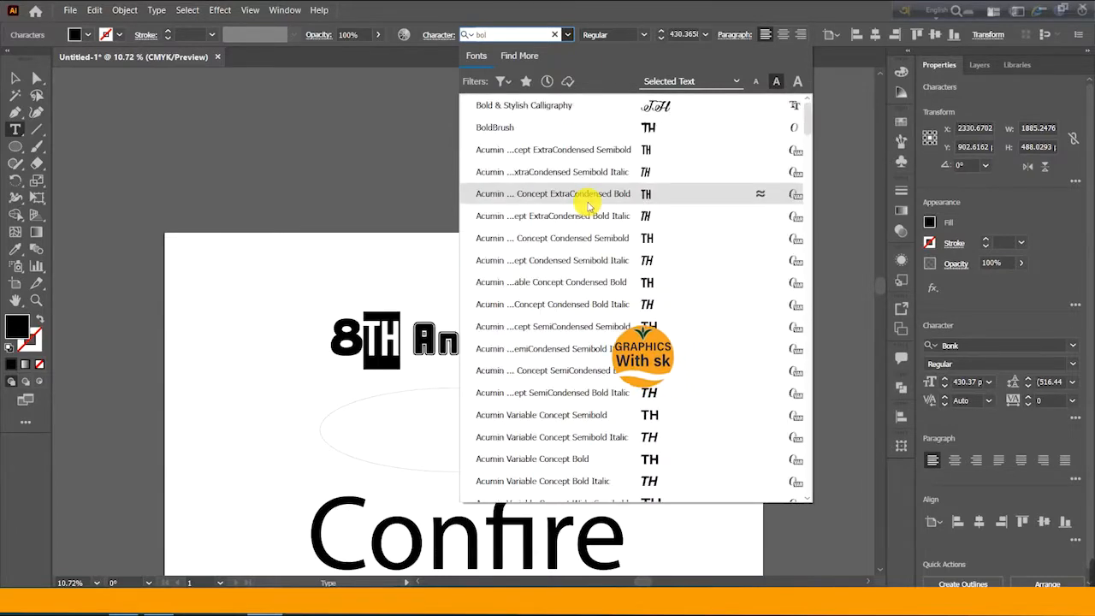
type("id")
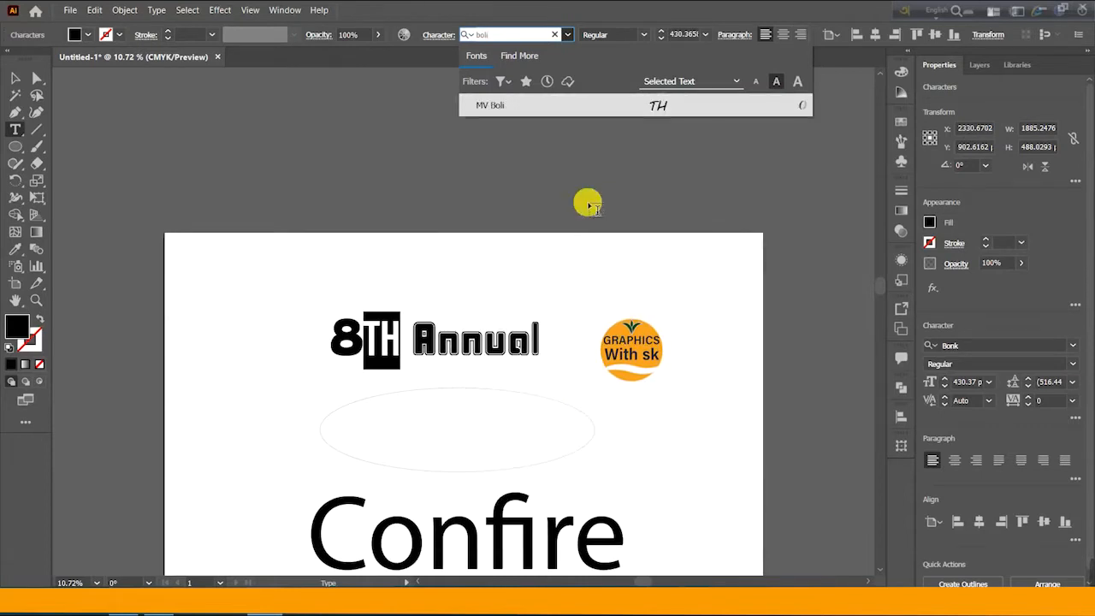
key("BackSpace")
key("BackSpace")
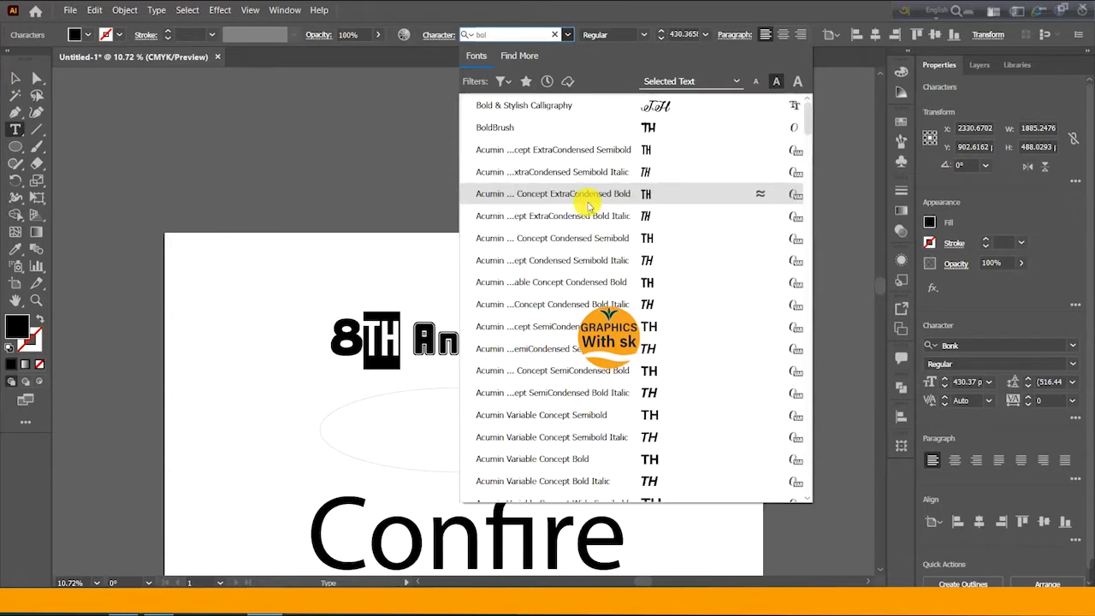
- Step through the bold font results one by one, previewing each typeface on the TH letters
key("Down")
key("Down")
key("Down")
key("Down")
key("Down")
key("Down")
key("Down")
key("Down")
key("Down")
key("Down")
key("Down")
key("Down")
key("Down")
key("Down")
key("Down")
key("Down")
key("Down")
key("Down")
key("Down")
key("Down")
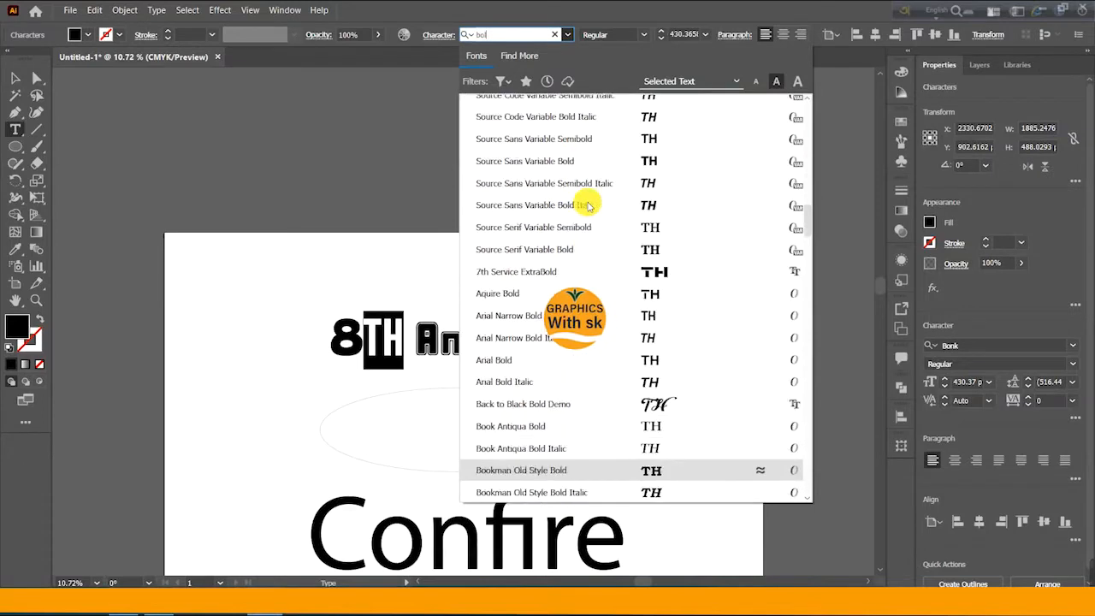
key("Down")
key("Down")
key("Down")
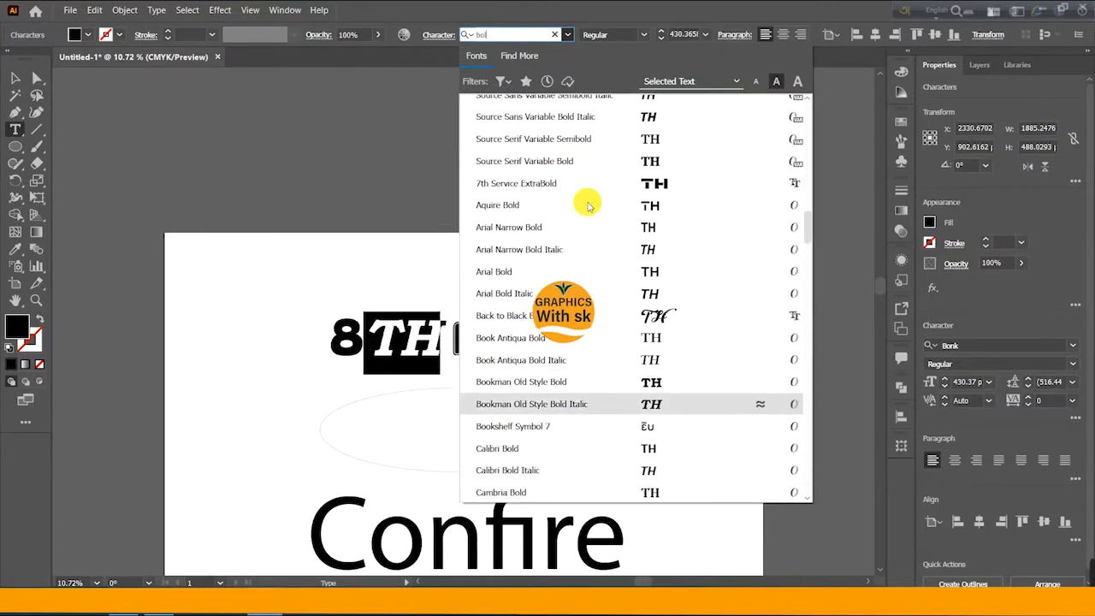
key("Up")
key("Up")
key("Up")
key("Up")
key("Up")
key("Up")
key("Up")
key("Up")
key("Up")
key("Up")
key("Up")
key("Up")
key("Up")
key("Up")
key("Up")
key("Up")
key("Up")
key("Up")
key("Up")
key("Up")
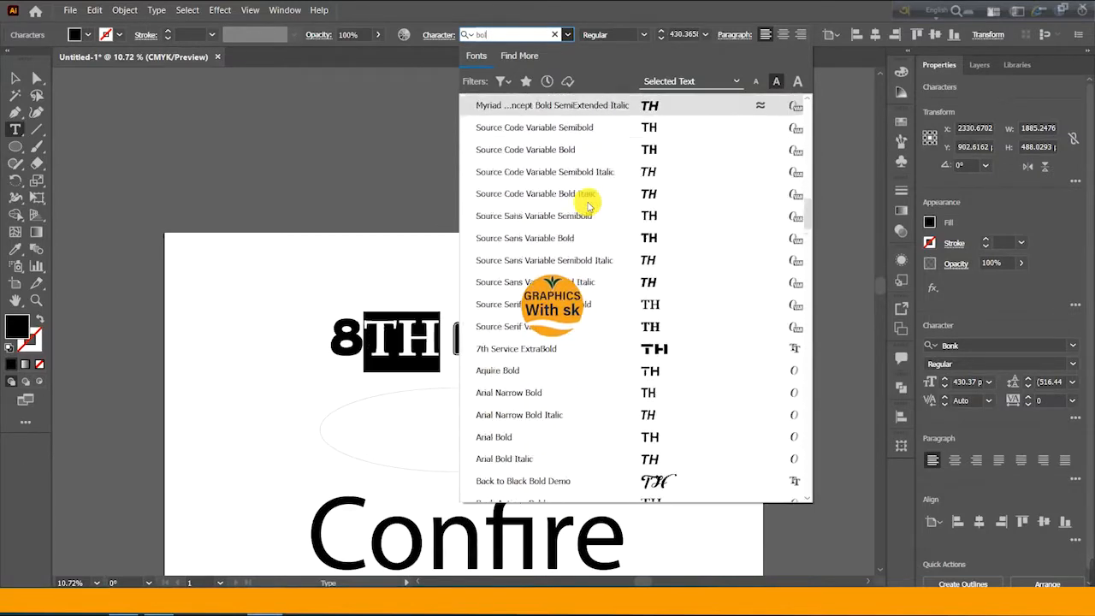
key("Down")
key("Down")
key("Down")
key("Down")
key("Down")
key("Down")
key("Down")
key("Down")
key("Down")
key("Down")
key("Down")
key("Down")
key("Down")
key("Down")
key("Down")
key("Down")
key("Down")
key("Down")
key("Down")
key("Down")
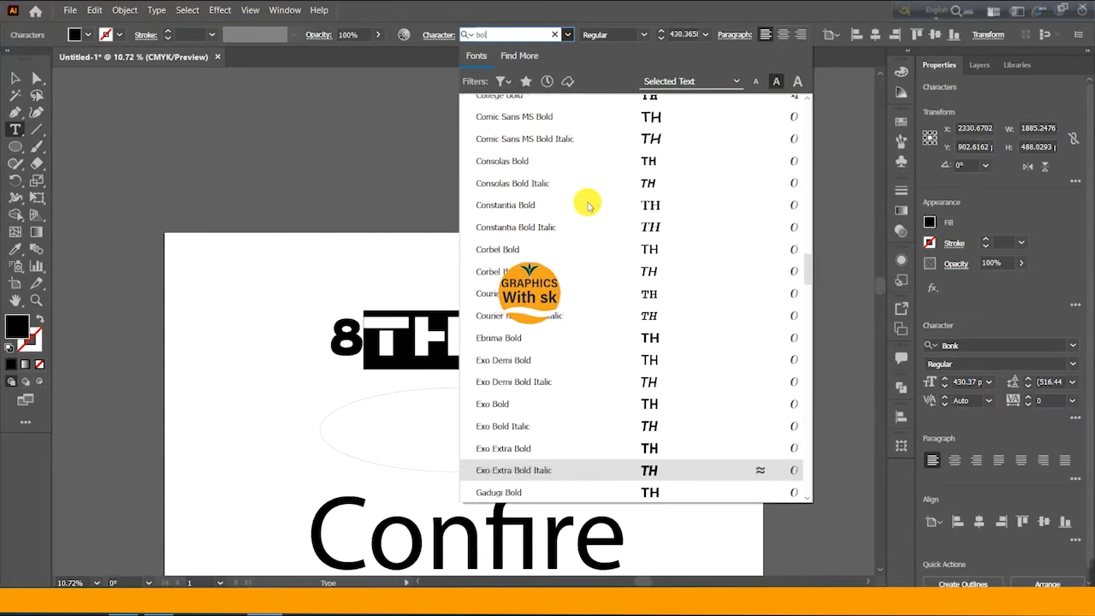
key("Down")
key("Down")
key("Down")
key("Down")
key("Down")
key("Down")
key("Down")
key("Down")
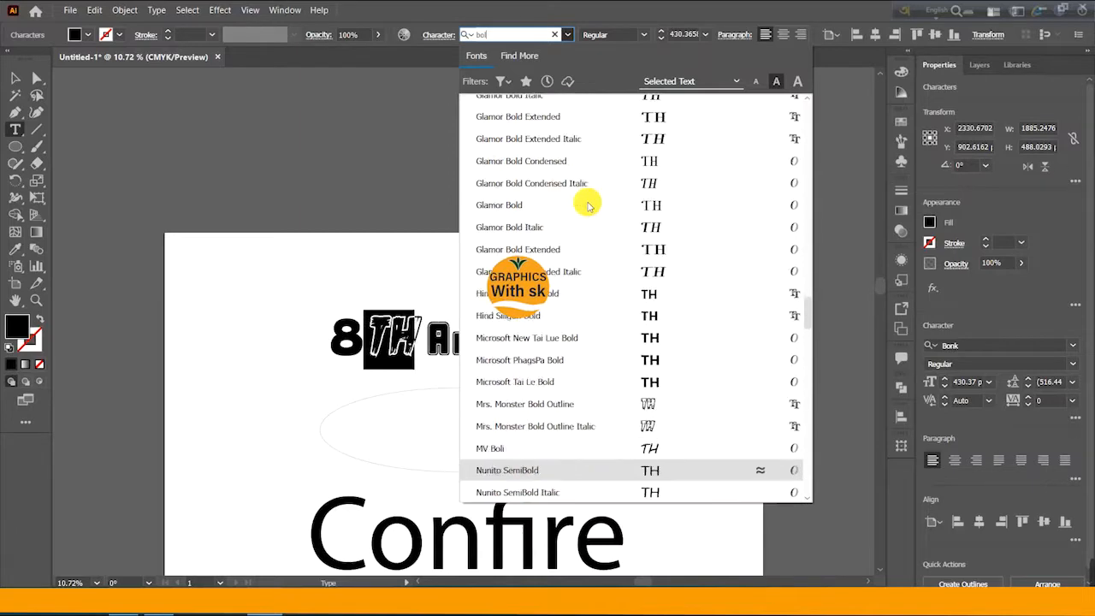
key("Down")
key("Down")
key("Down")
key("Down")
key("Down")
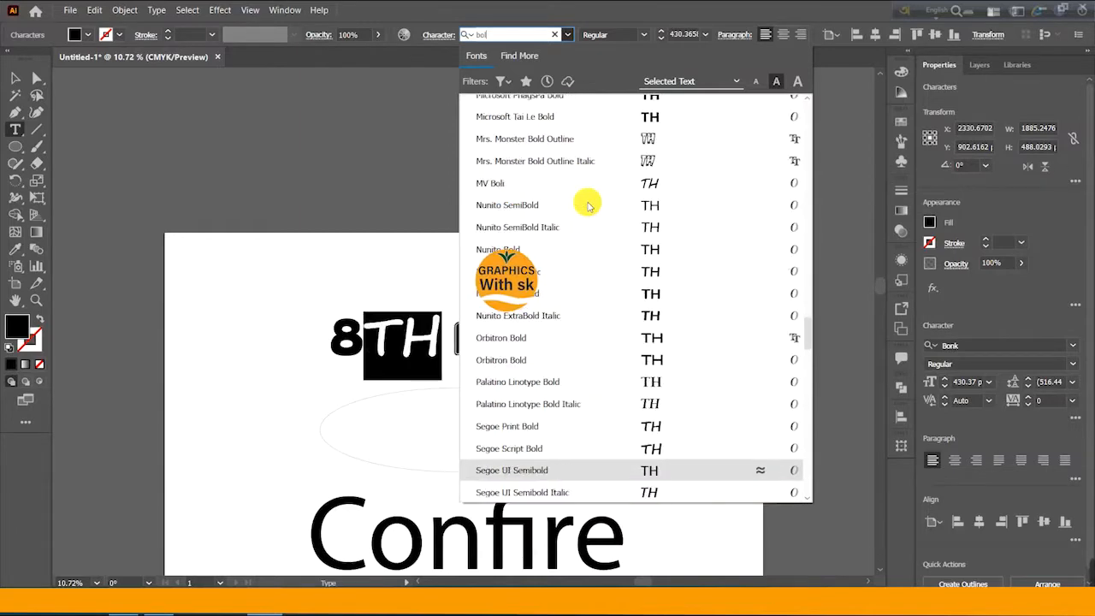
key("Down")
key("Down")
key("Down")
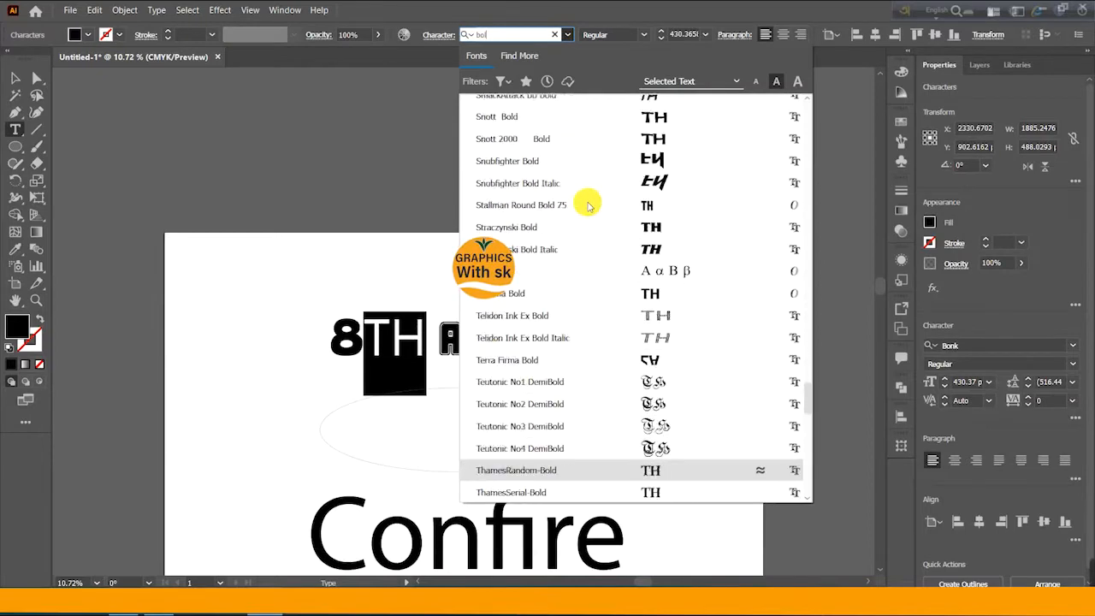
key("Down")
key("Down")
key("Down")
key("Down")
key("Down")
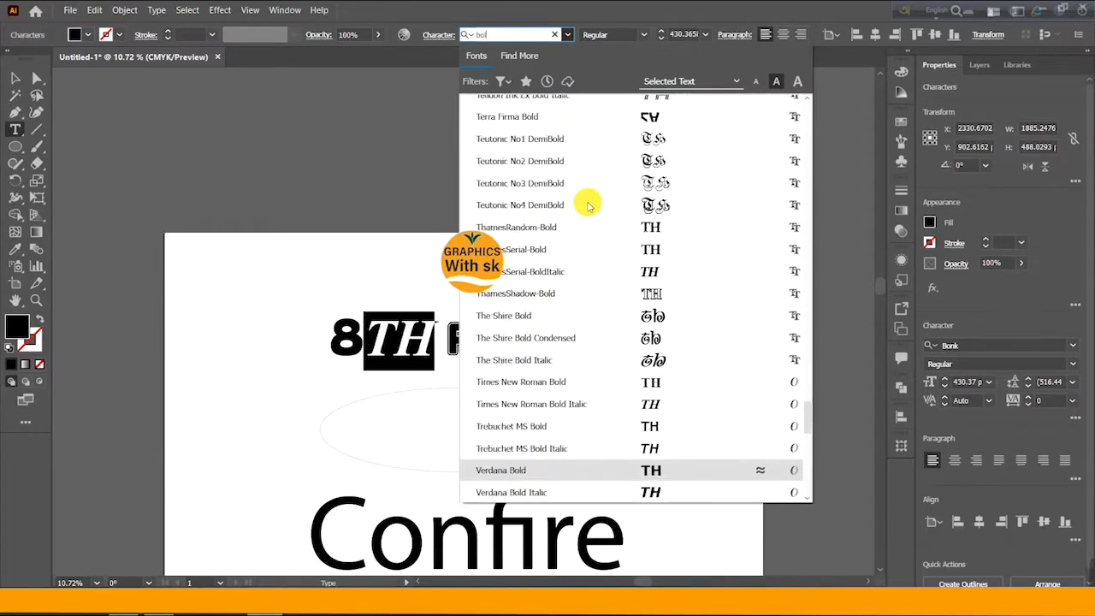
key("Down")
key("Down")
key("Down")
key("Down")
key("Down")
key("Down")
key("Down")
key("Down")
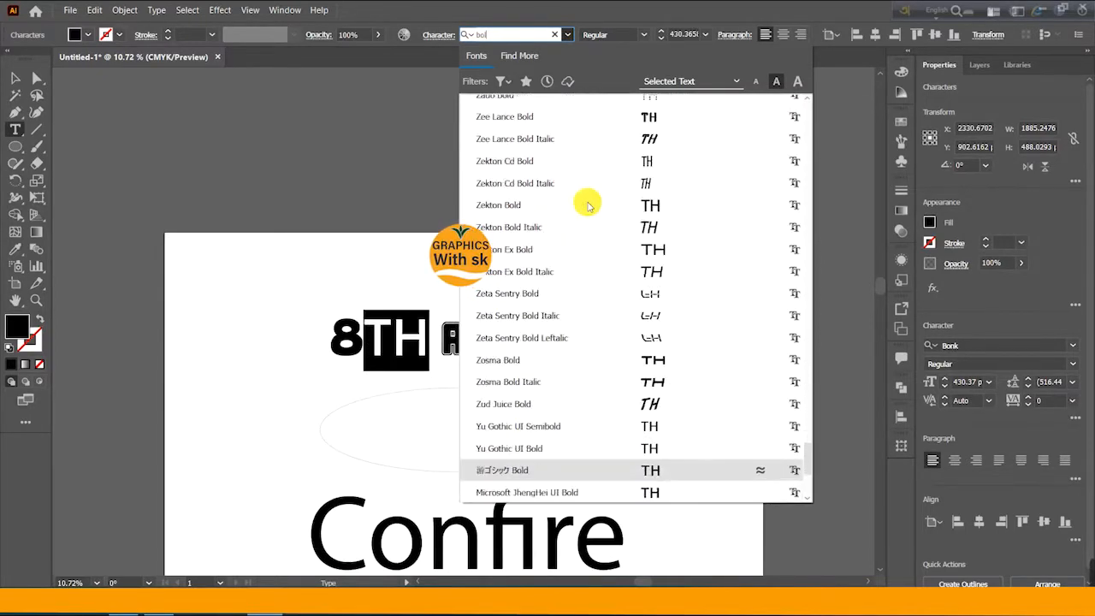
key("Down")
key("Up")
key("Up")
key("Up")
key("Up")
key("Up")
key("Up")
key("Up")
key("Up")
key("Up")
key("Up")
key("Up")
key("Up")
key("Up")
key("Up")
key("Up")
key("Up")
key("Up")
key("Up")
key("Up")
key("Up")
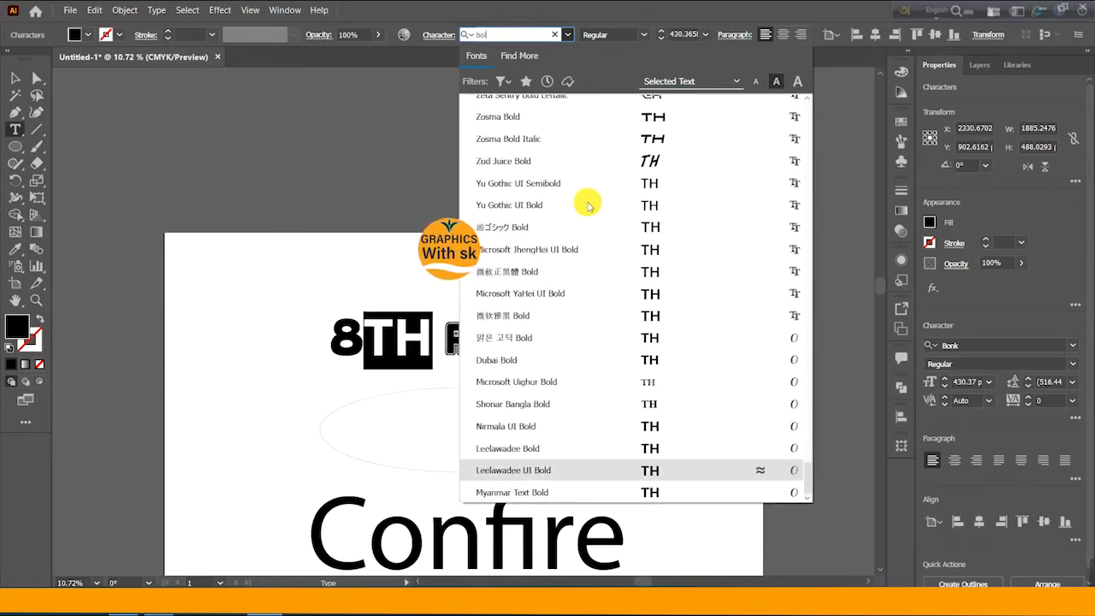
key("Up")
key("Up")
key("Up")
key("Up")
key("Up")
key("Up")
key("Up")
key("Up")
key("Up")
key("Up")
key("Up")
key("Up")
key("Up")
key("Up")
key("Up")
key("Up")
key("Up")
key("Up")
key("Up")
key("Up")
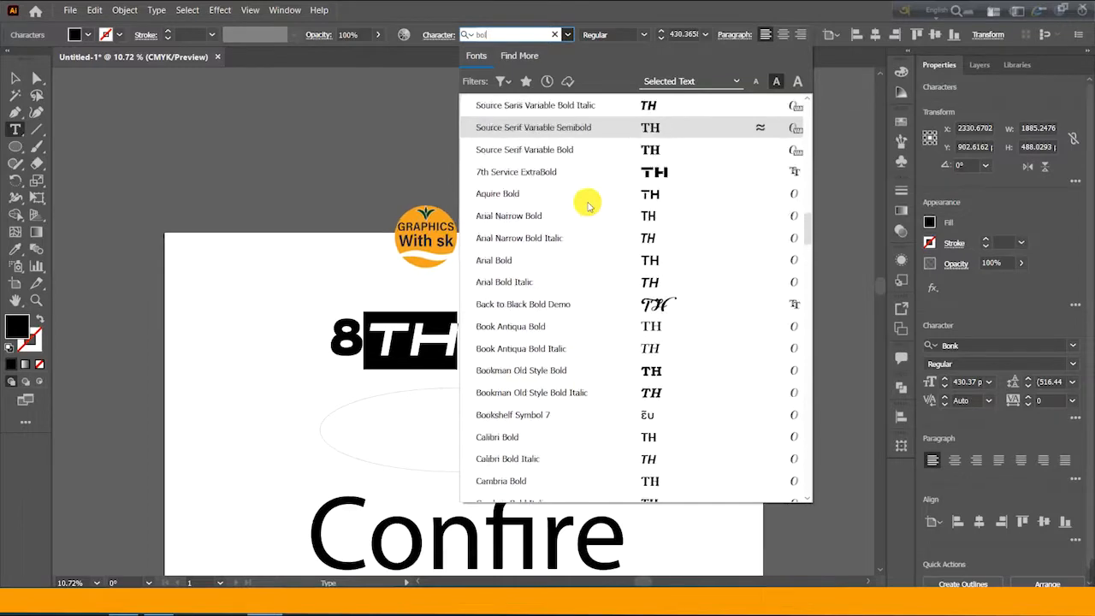
key("Up")
key("Up")
key("Up")
key("Up")
key("Up")
key("Up")
key("Up")
key("Up")
key("Up")
key("Up")
key("Up")
key("Up")
key("Up")
key("Up")
- Clear the font search and scroll the full font list, previewing typefaces on TH
key("BackSpace")
key("BackSpace")
key("BackSpace")
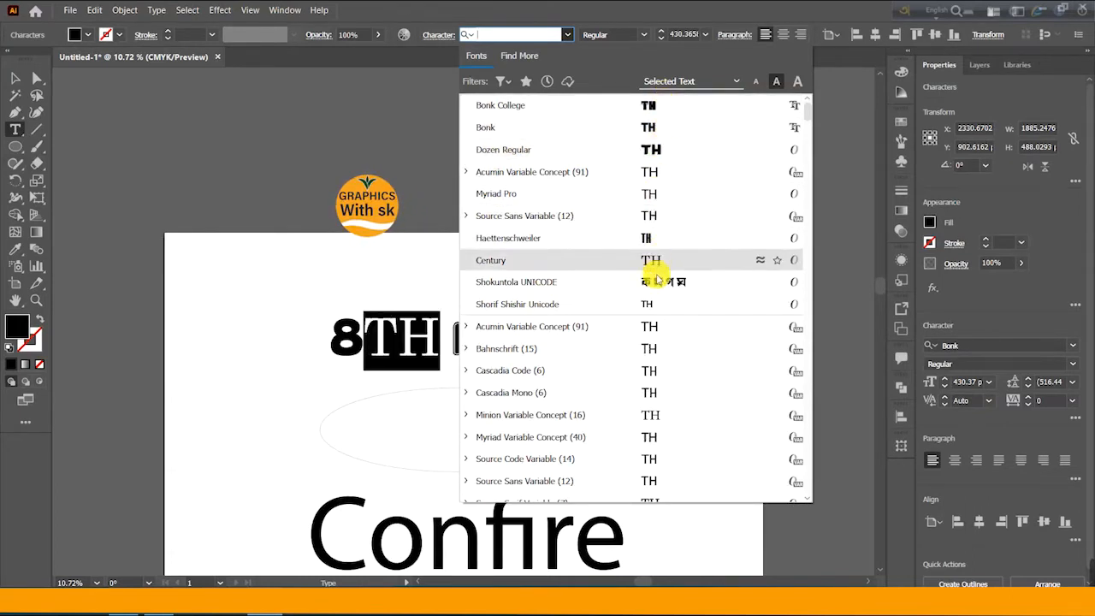
scroll(655, 428, "down", 2)
scroll(655, 359, "down", 3)
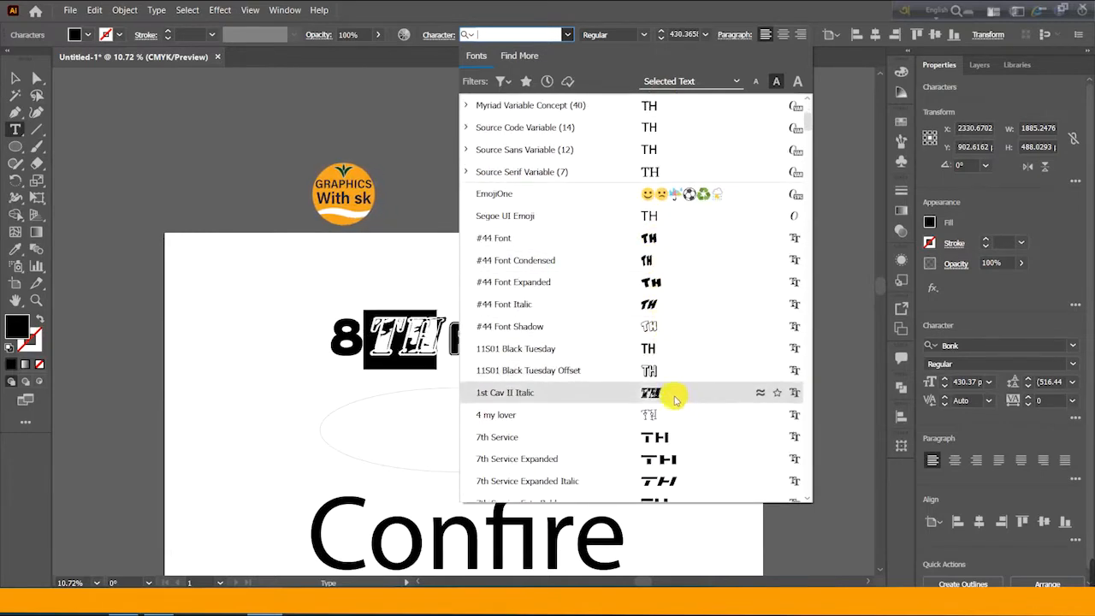
scroll(684, 403, "down", 2)
scroll(654, 274, "up", 7)
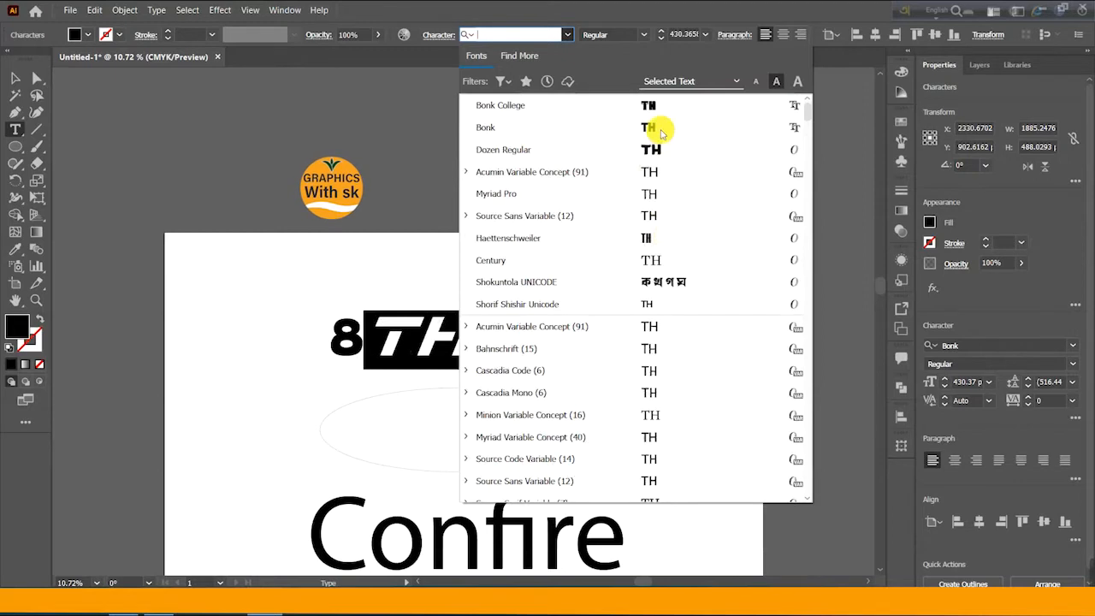
- Reselect the TH letters and apply the Bonk College font to them
left_click(14, 84)
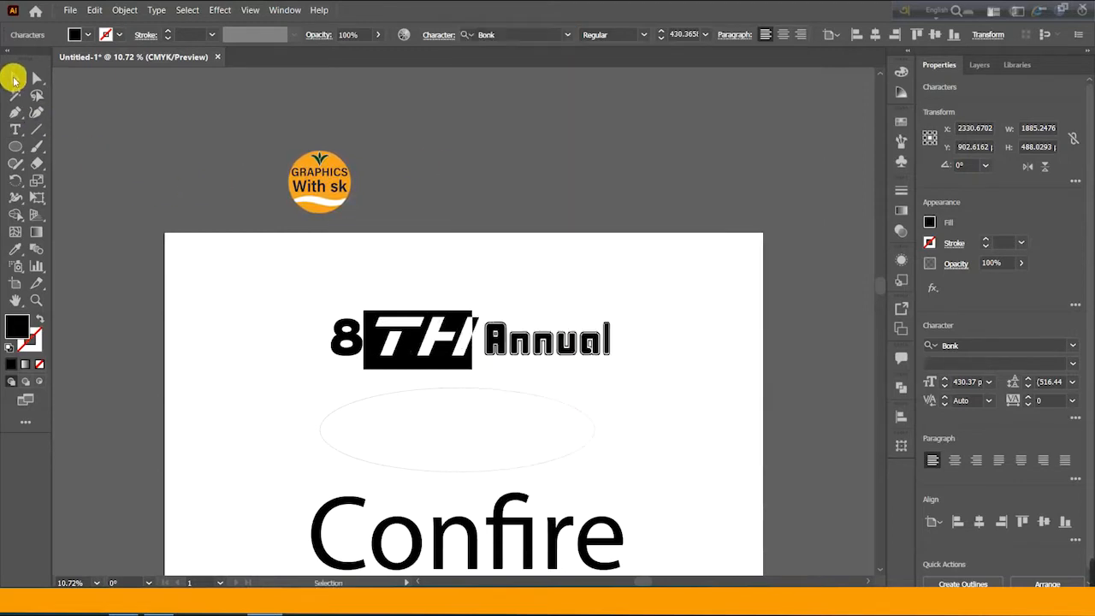
left_click(452, 256)
left_click(467, 347)
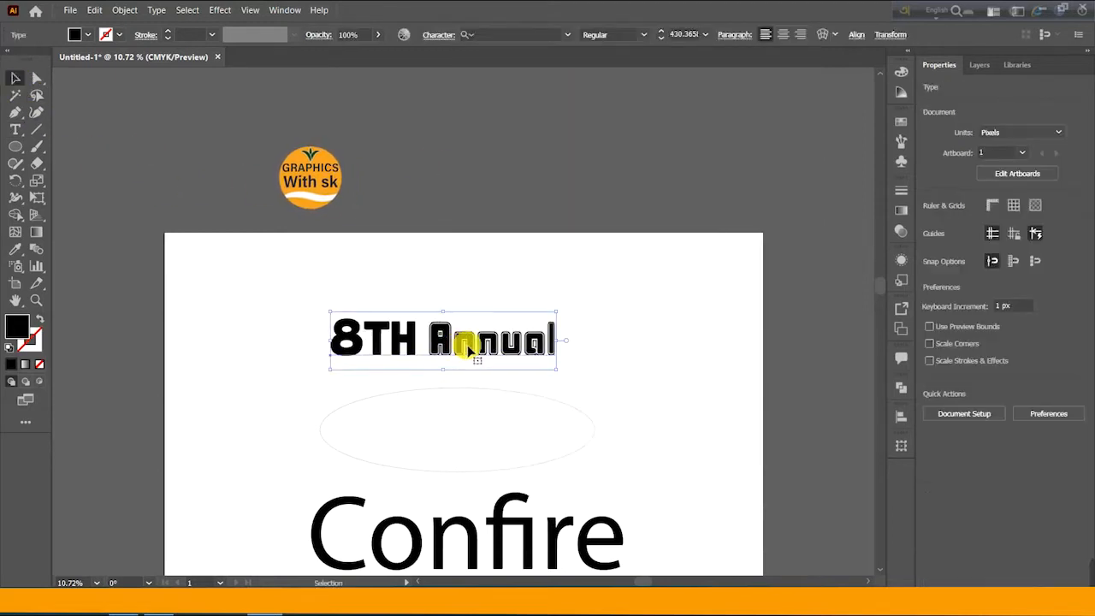
double_click(400, 338)
left_click_drag(364, 340, 417, 340)
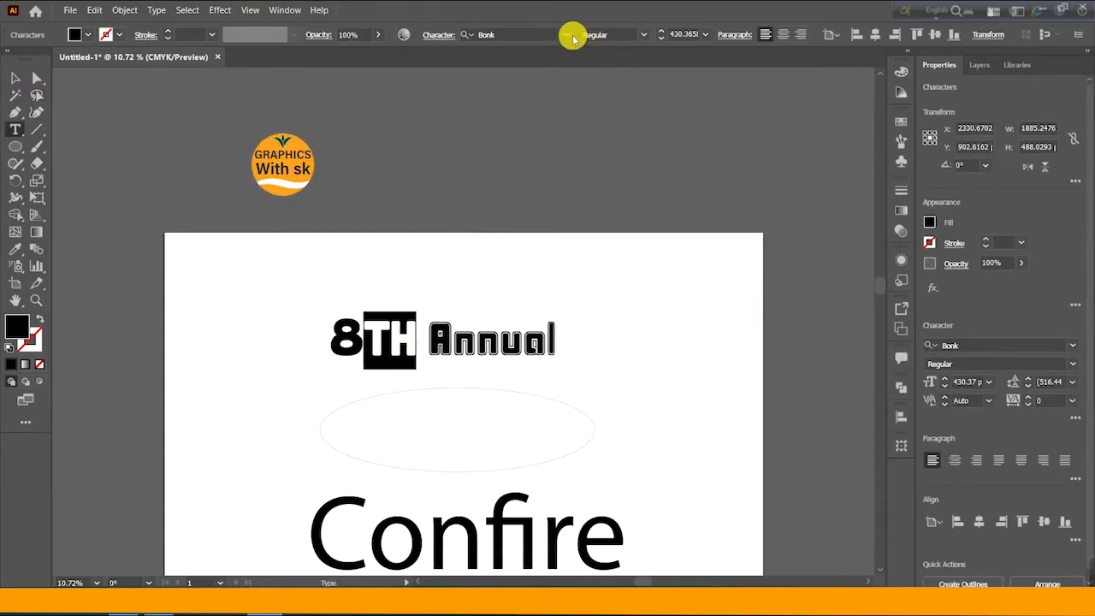
left_click(572, 34)
left_click(678, 106)
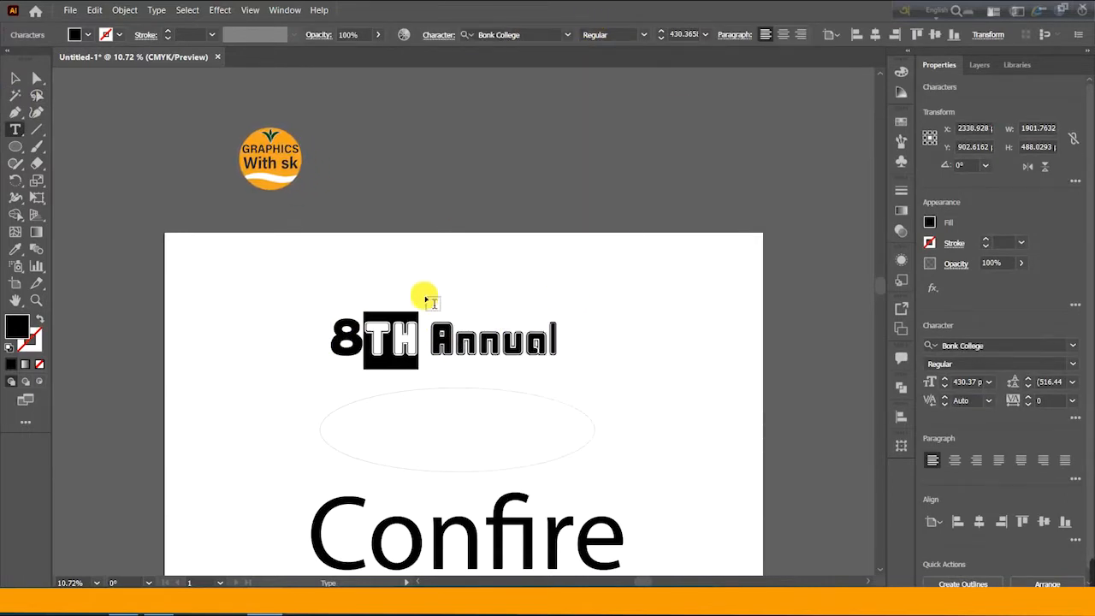
- Select the TH letters again and scroll through the full font list, previewing typefaces on them
left_click(16, 78)
double_click(379, 337)
left_click(387, 338)
left_click_drag(364, 338, 419, 340)
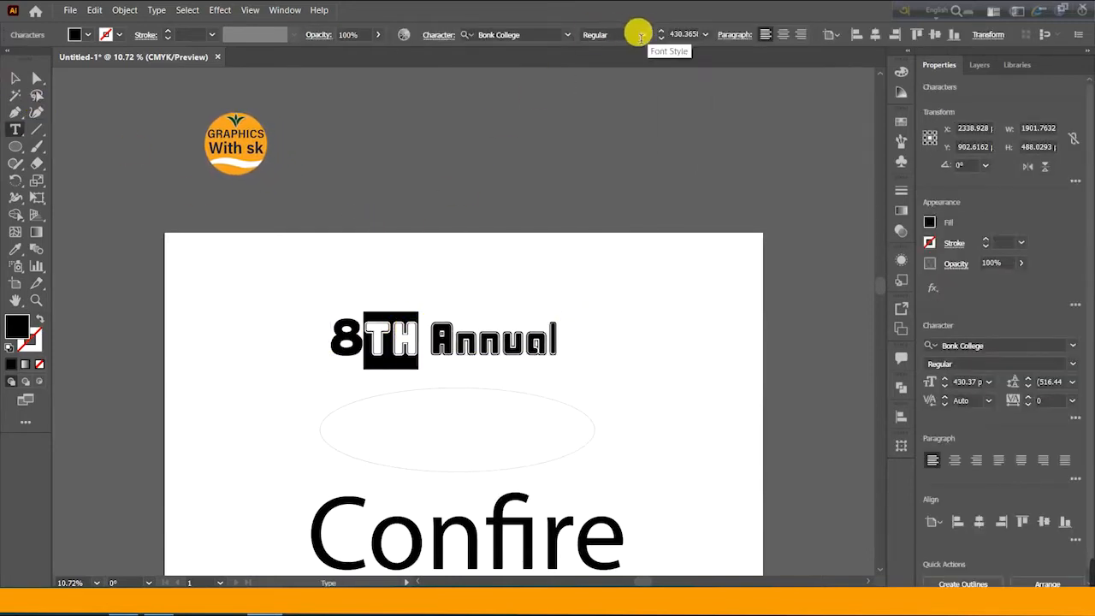
left_click(567, 34)
scroll(666, 257, "down", 2)
scroll(669, 296, "down", 8)
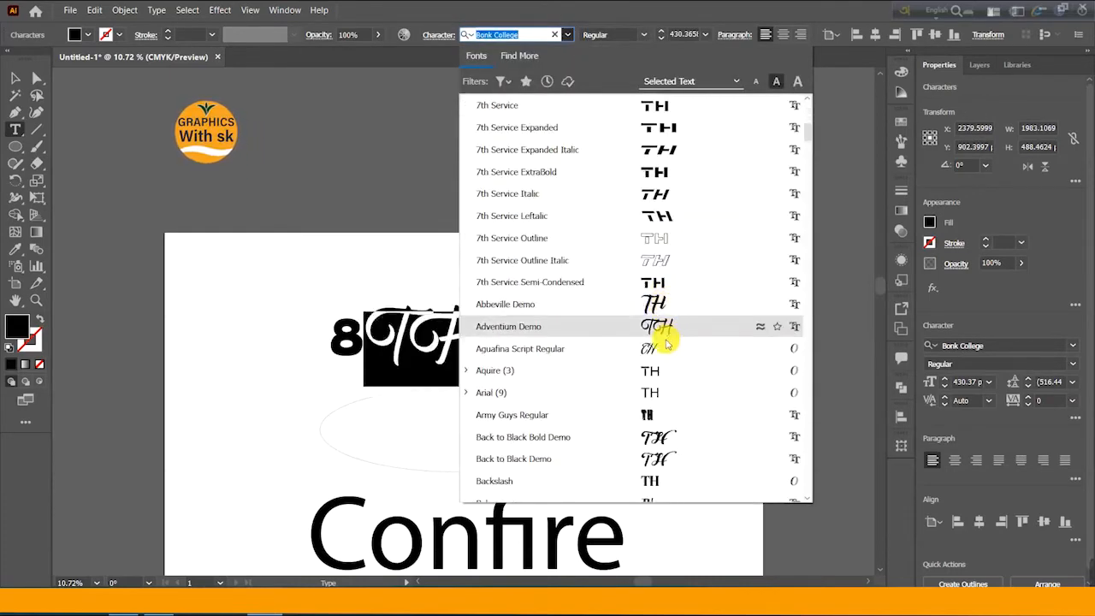
scroll(676, 299, "down", 3)
scroll(659, 231, "down", 10)
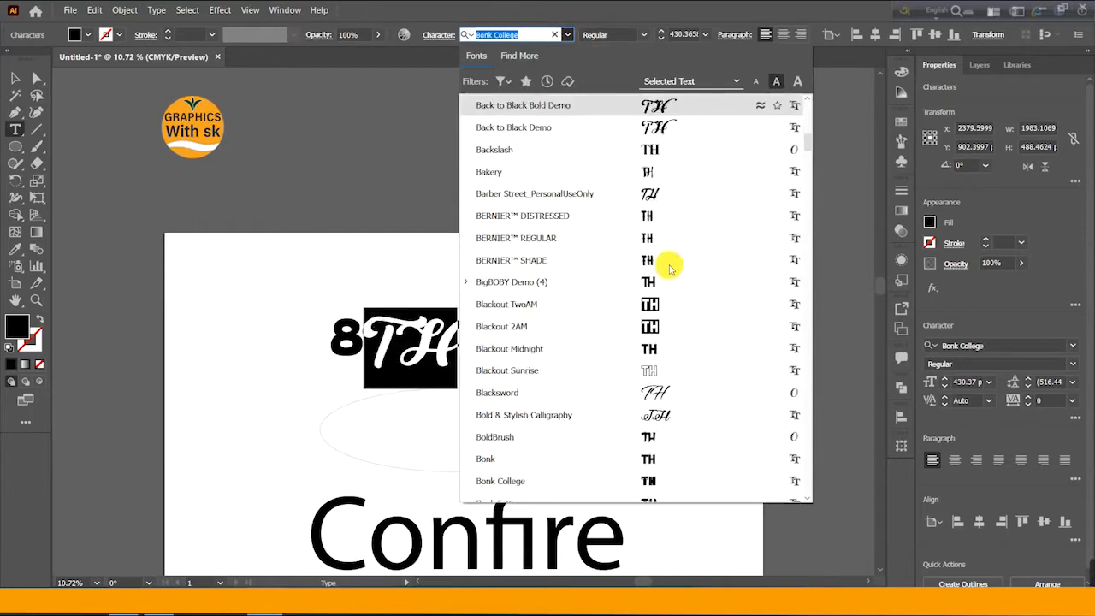
scroll(667, 257, "down", 2)
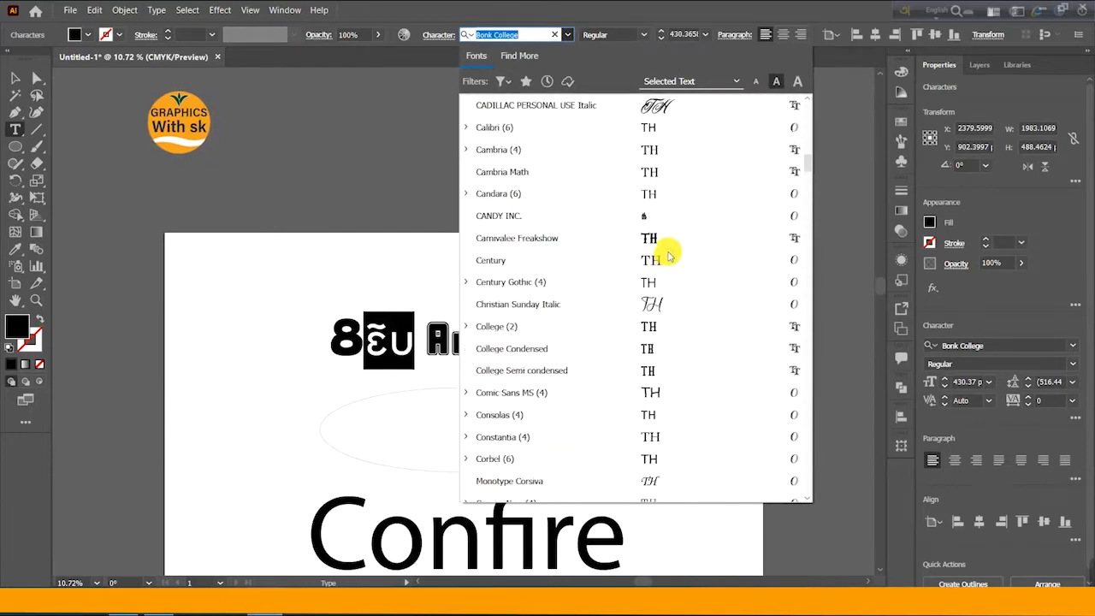
scroll(680, 231, "up", 2)
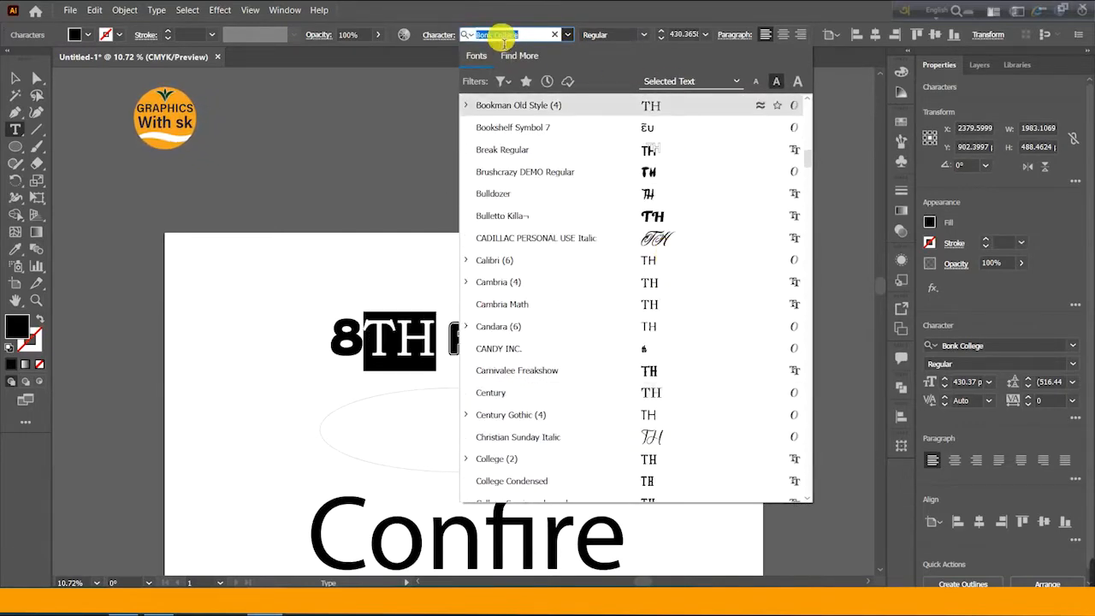
- Search the font list for "boli", "bol" and "bo", previewing the matching typefaces on TH, then deselect the text
key("BackSpace")
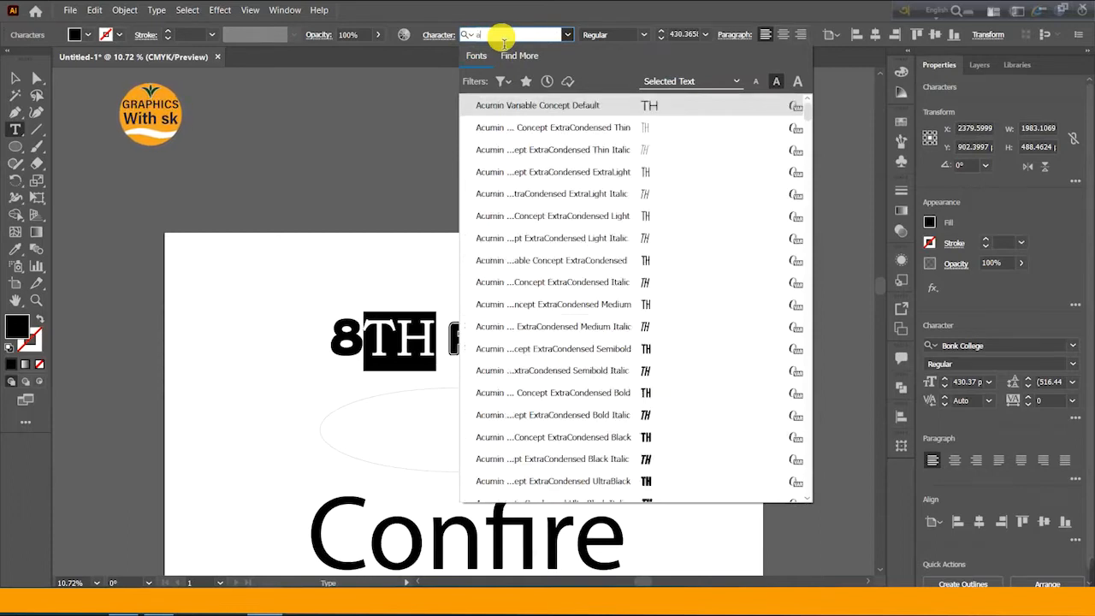
type("B")
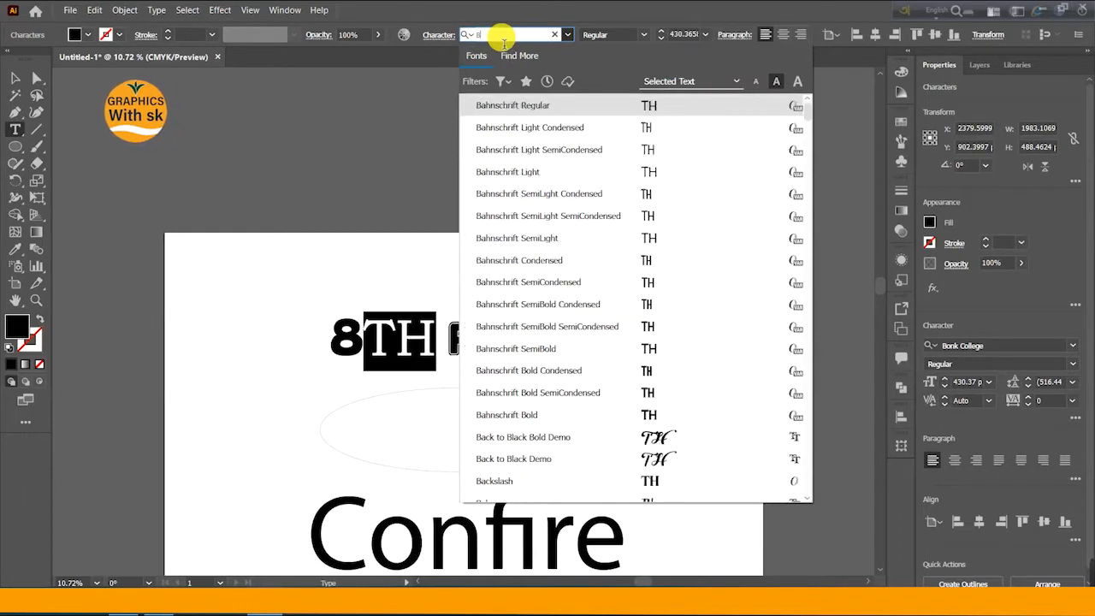
key("BackSpace")
type("bol")
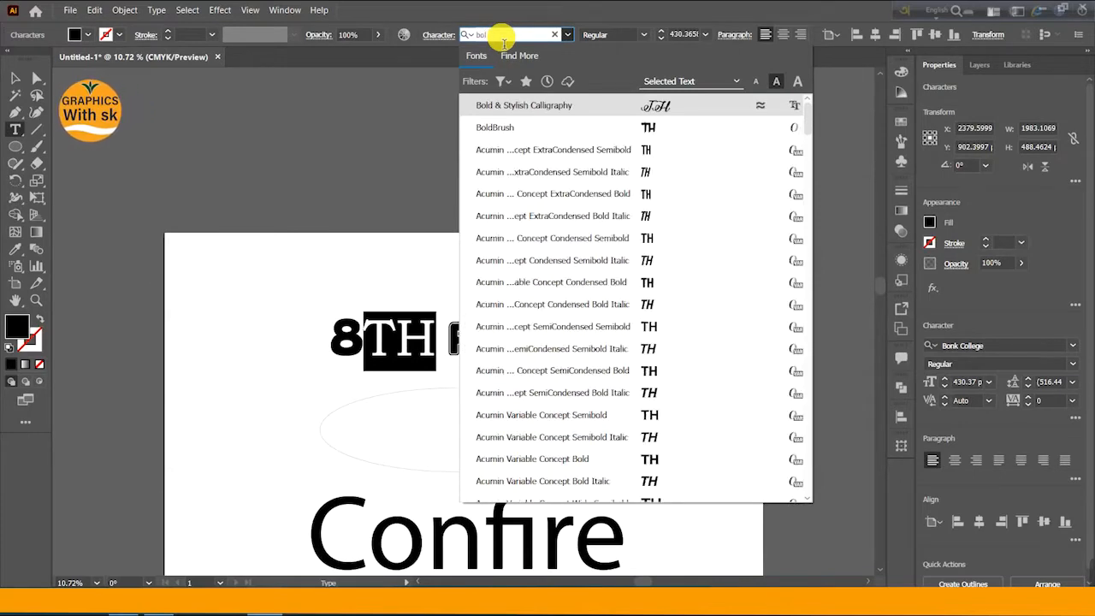
type("i")
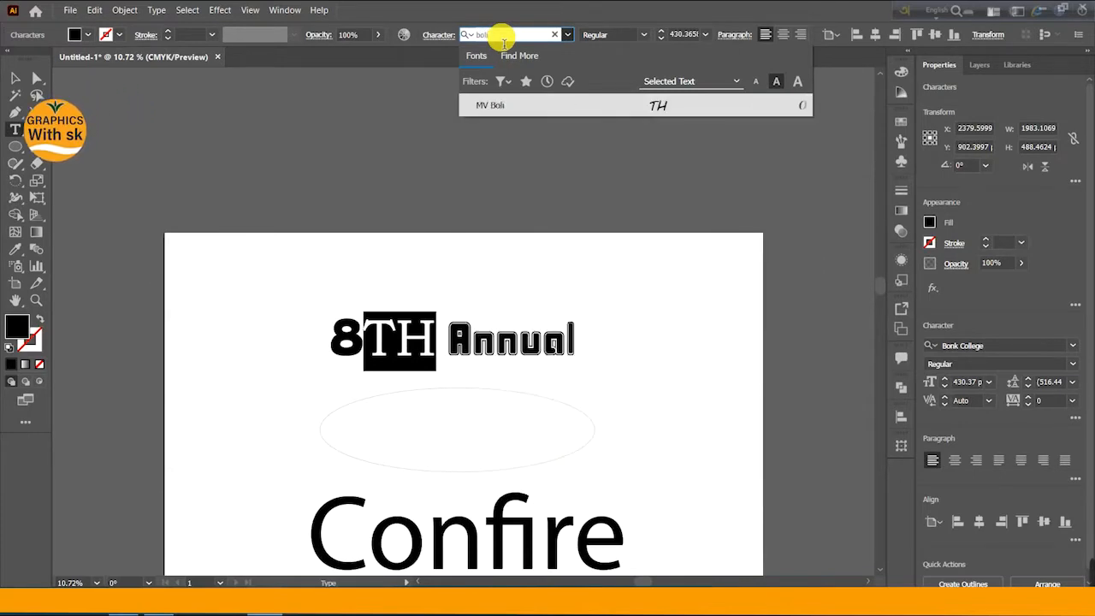
key("BackSpace")
key("BackSpace")
type("d")
key("BackSpace")
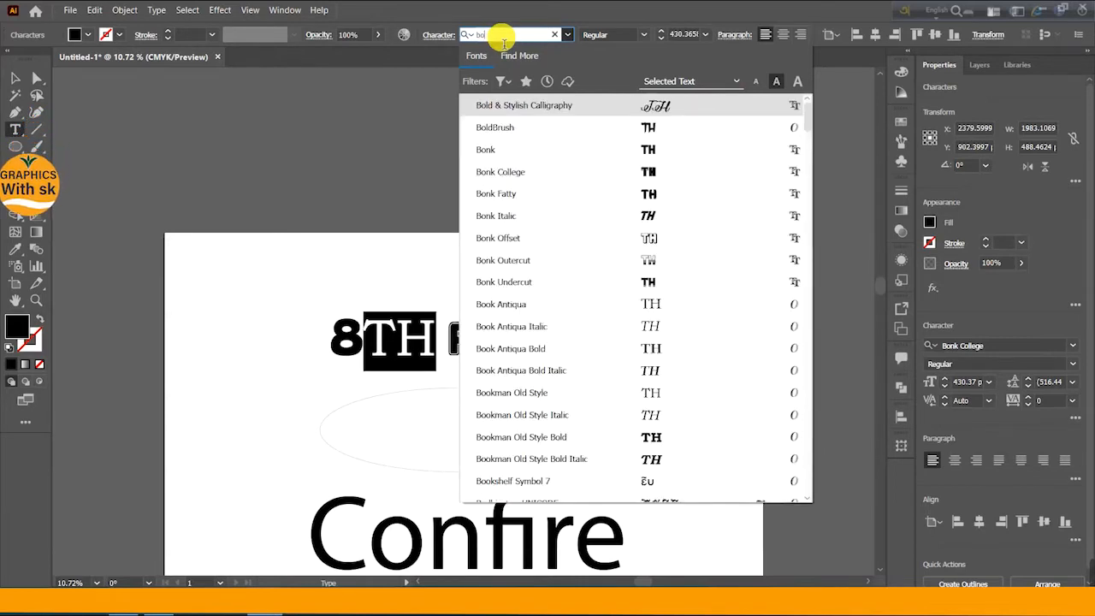
type("o")
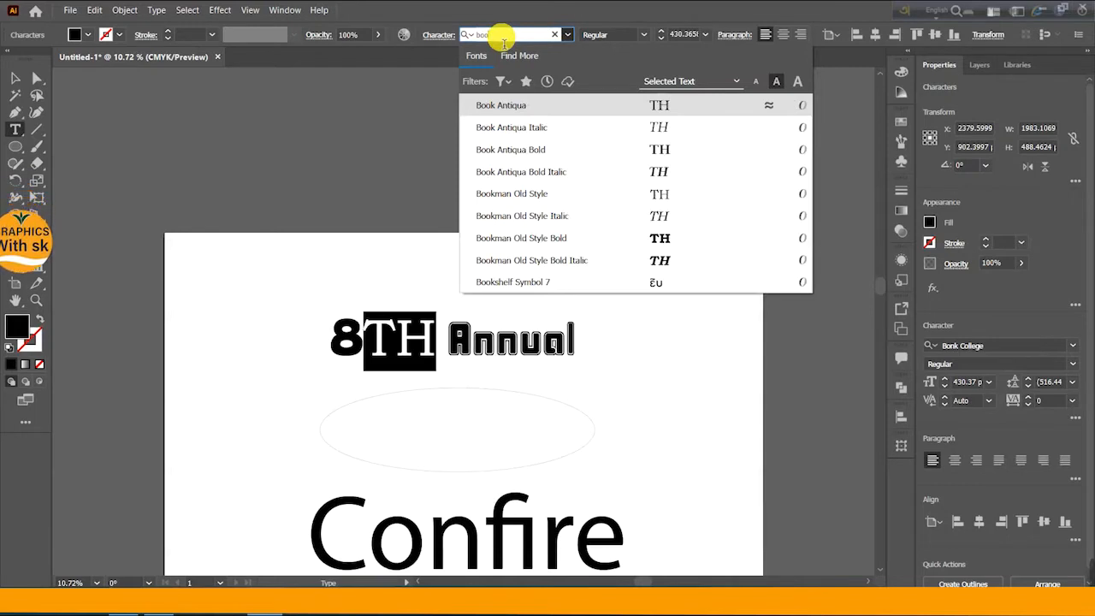
key("BackSpace")
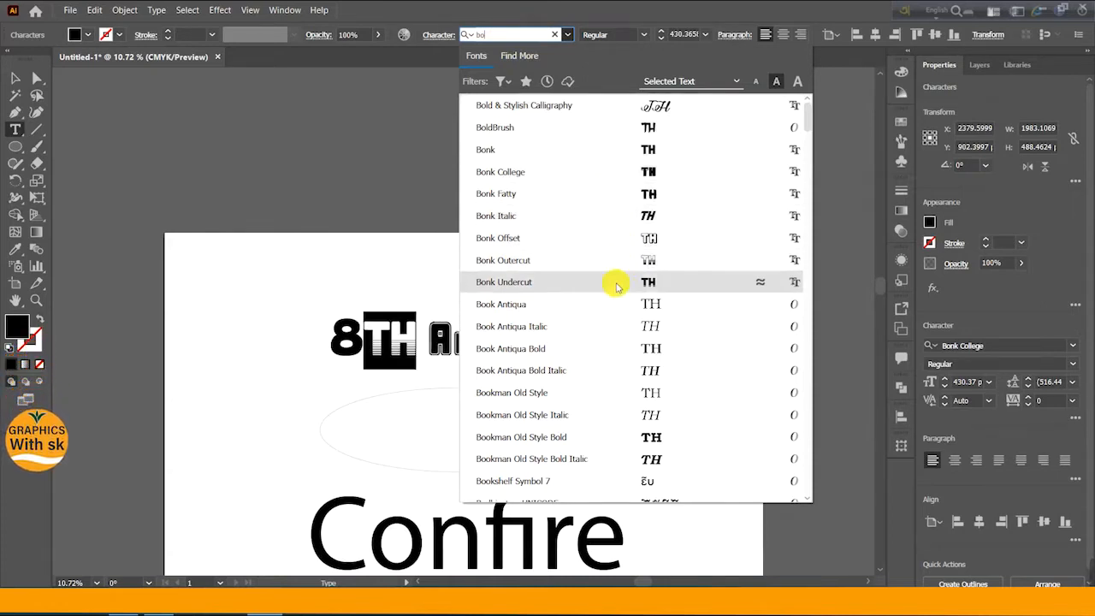
scroll(620, 283, "down", 1)
scroll(650, 368, "down", 3)
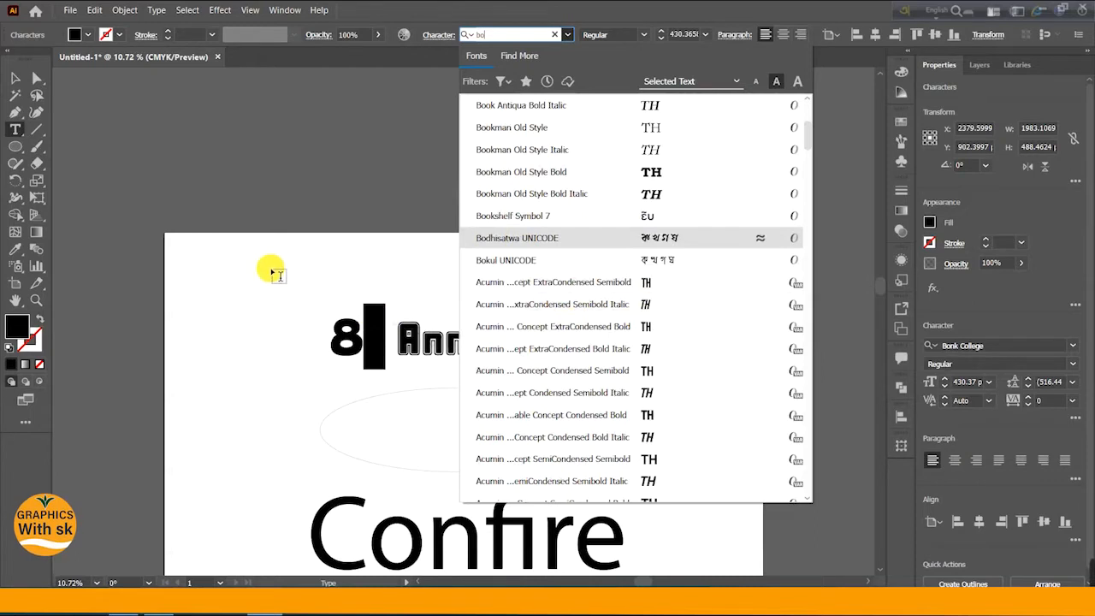
left_click(15, 79)
left_click(528, 276)
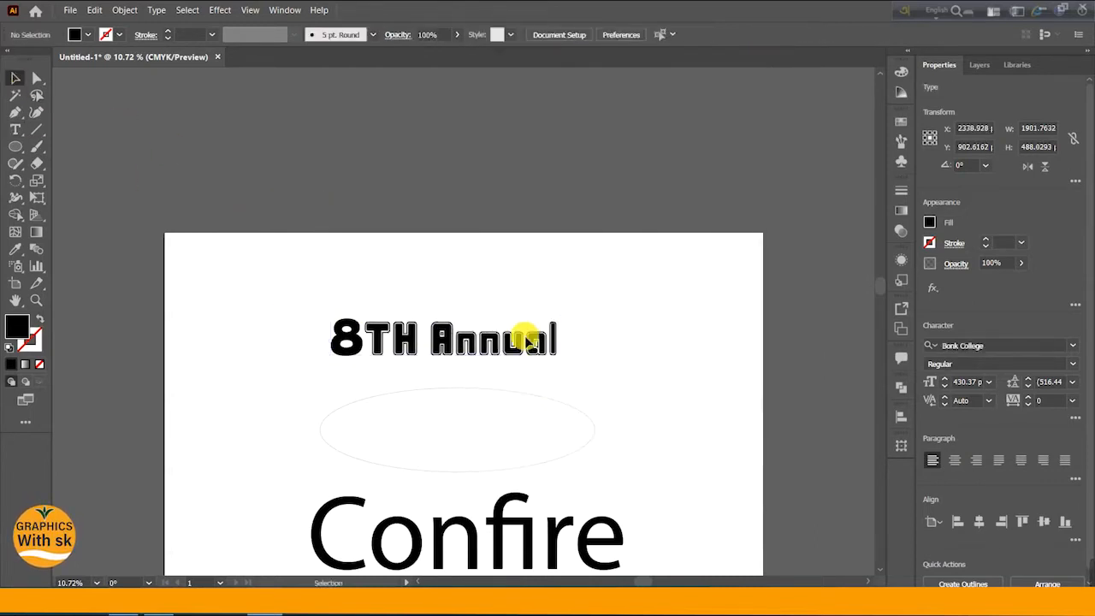
- Select the word Annual, search fonts for "bo", browse the bold results and apply the BoldBrush font
left_click(448, 342)
double_click(448, 335)
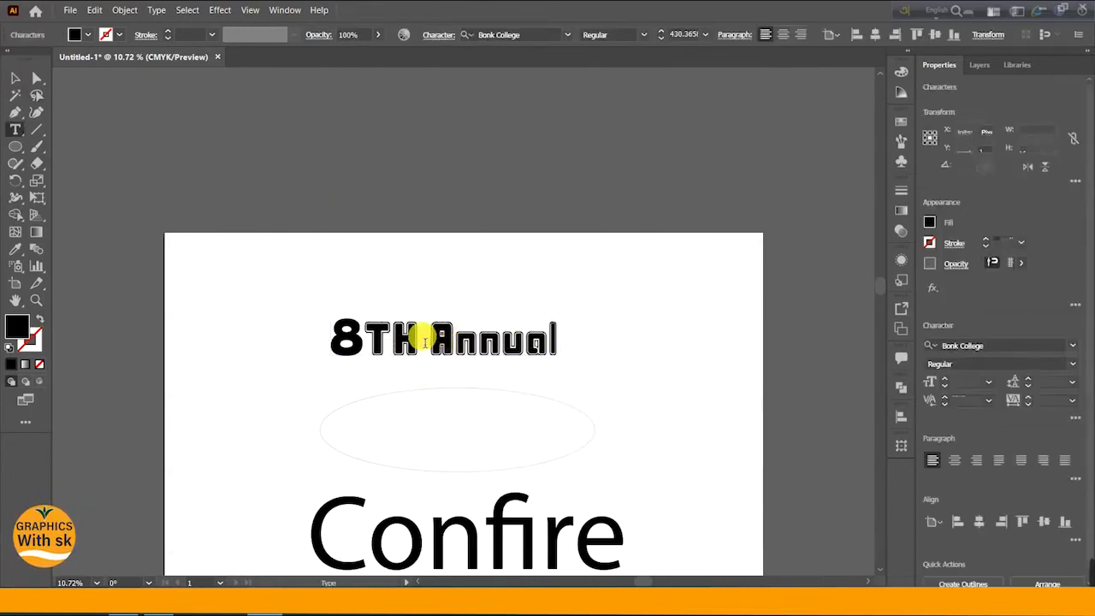
left_click_drag(421, 326, 654, 332)
left_click(565, 34)
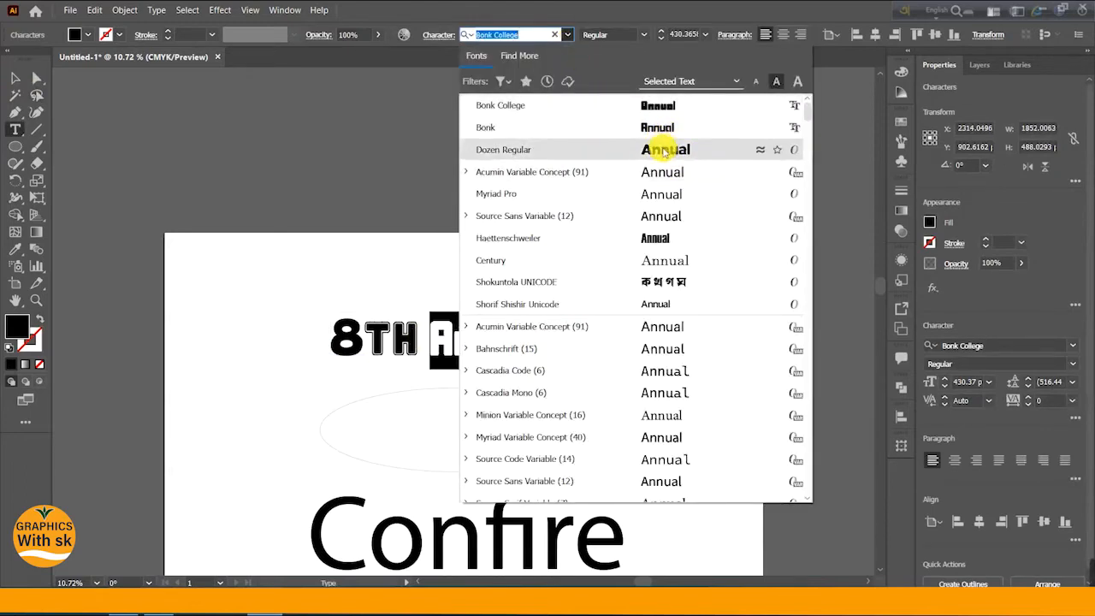
key("BackSpace")
type("bo")
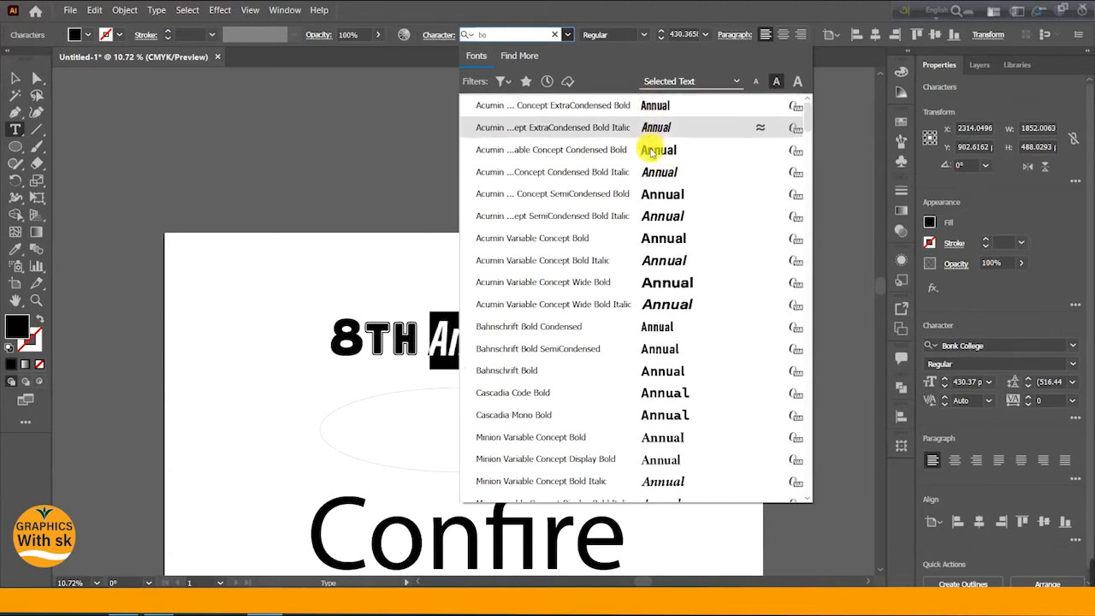
scroll(672, 309, "down", 2)
scroll(676, 317, "down", 6)
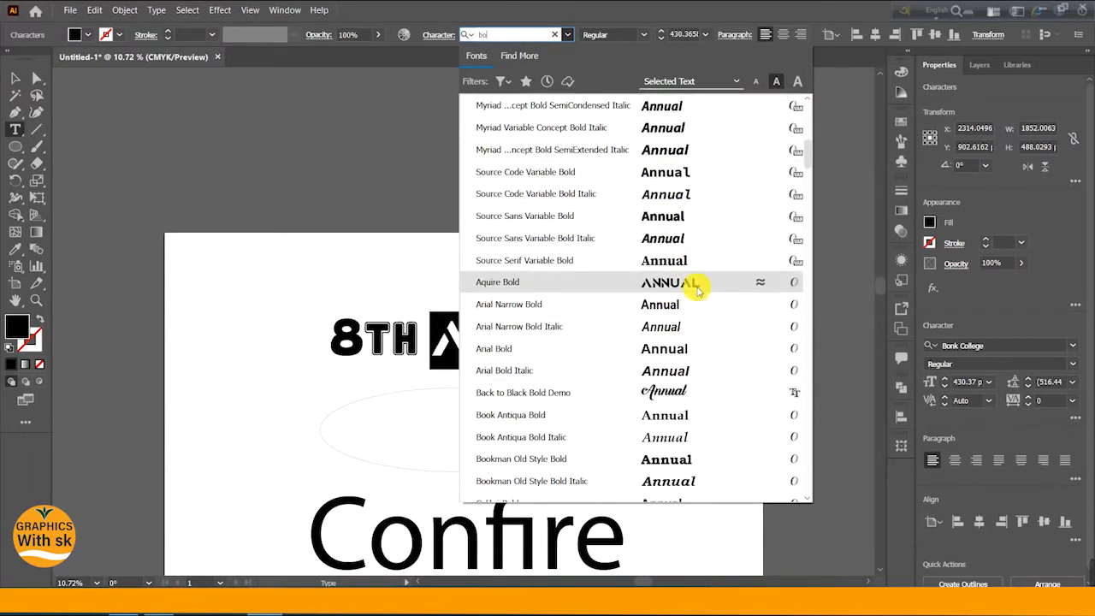
scroll(668, 392, "down", 3)
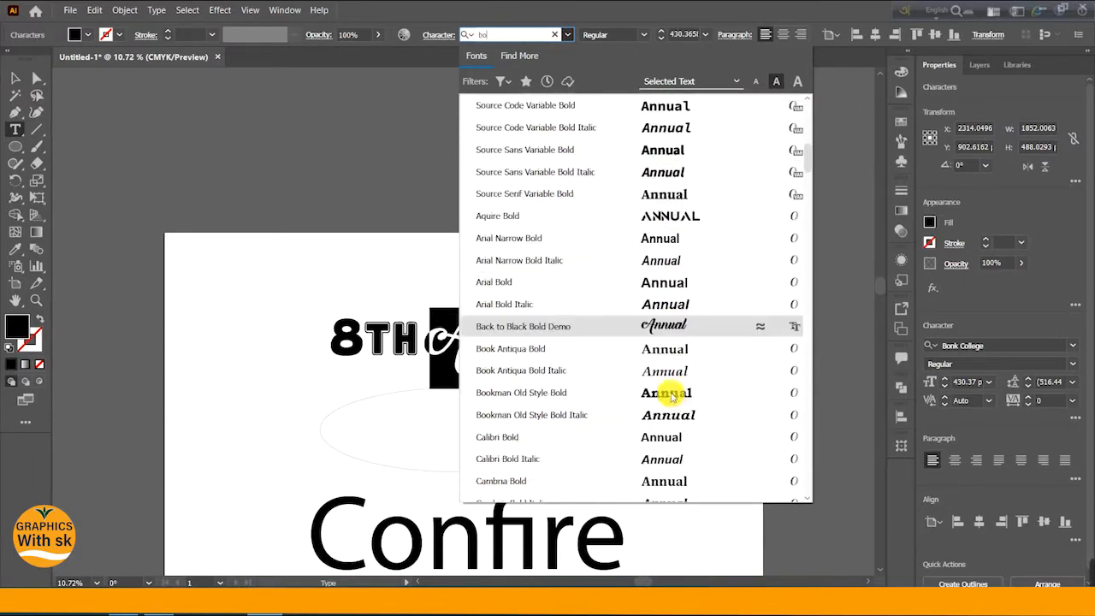
scroll(670, 394, "down", 1)
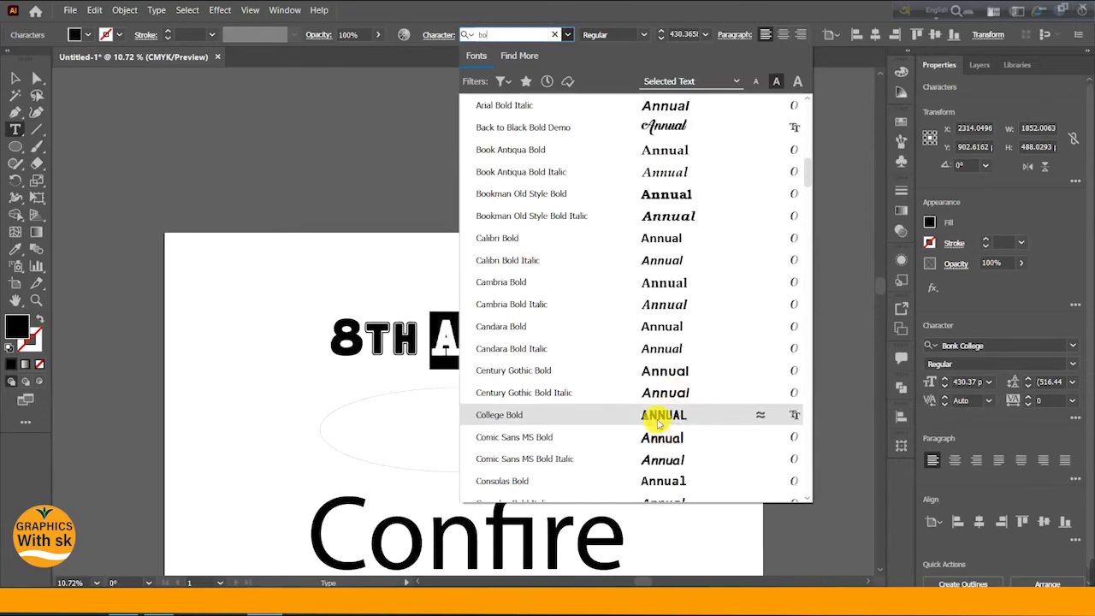
scroll(672, 407, "down", 5)
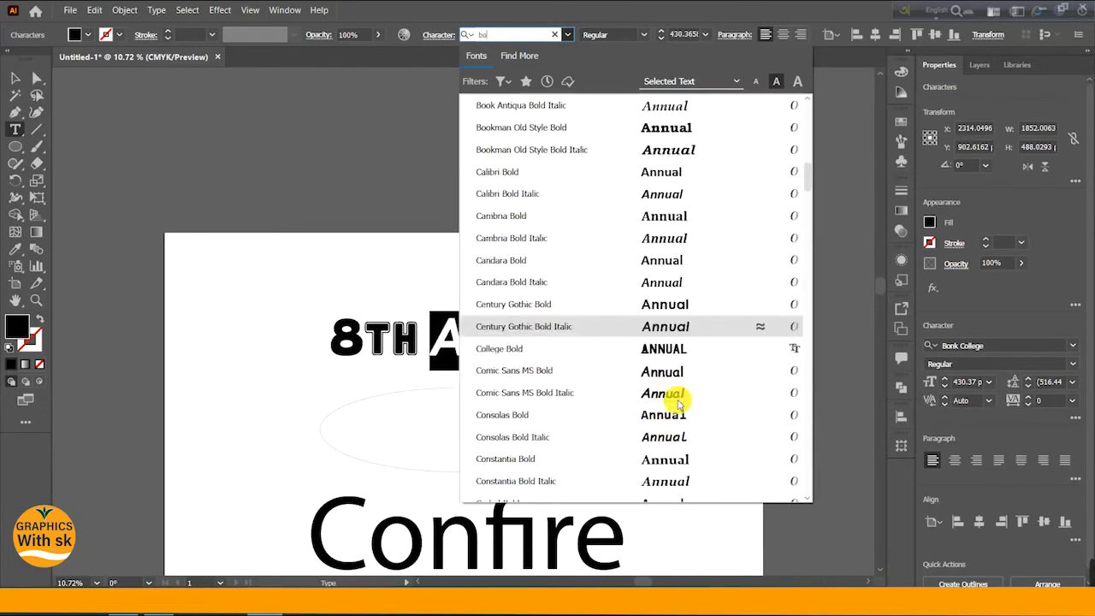
scroll(680, 402, "down", 7)
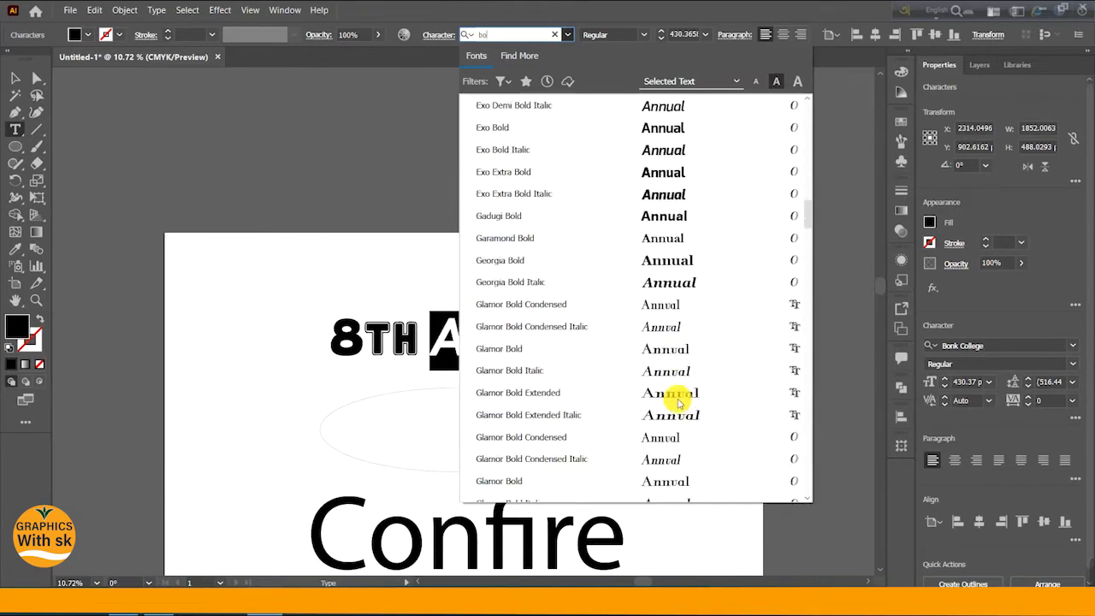
scroll(680, 402, "down", 2)
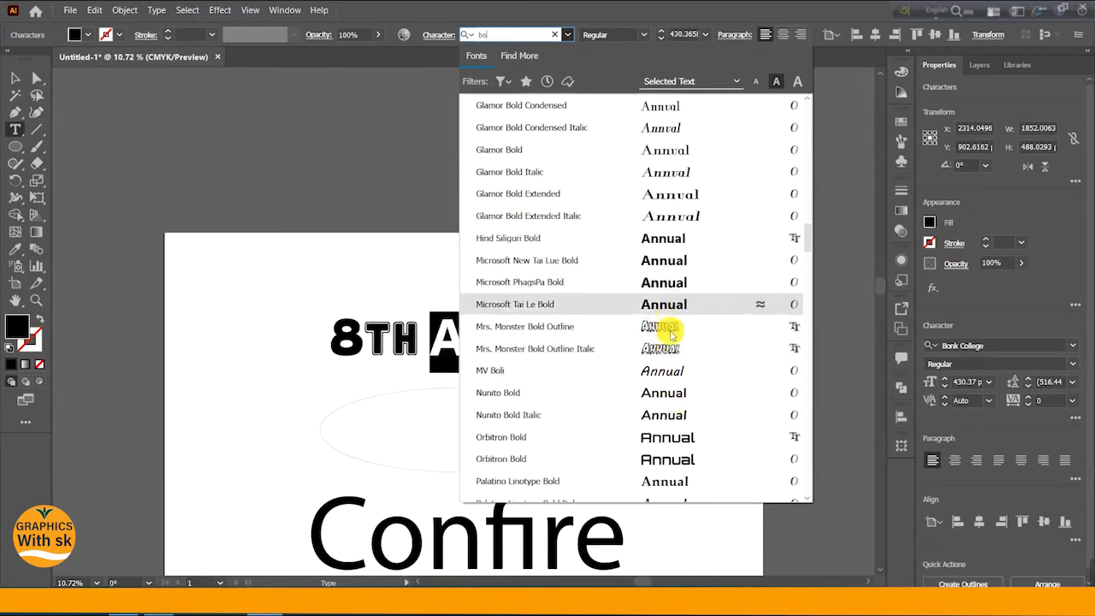
scroll(668, 359, "down", 3)
scroll(672, 357, "down", 7)
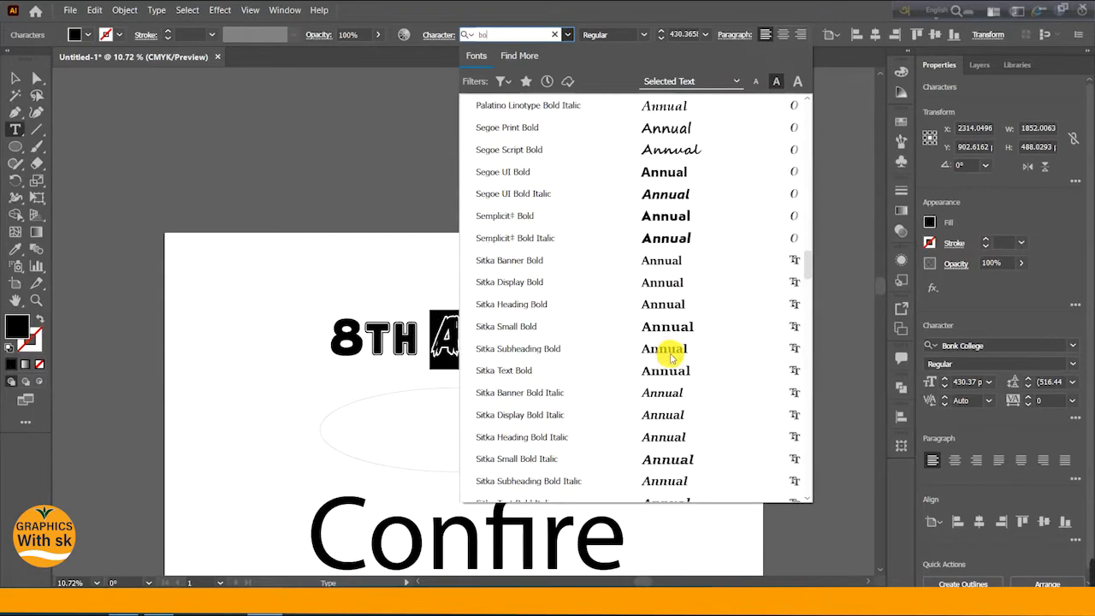
scroll(672, 357, "down", 1)
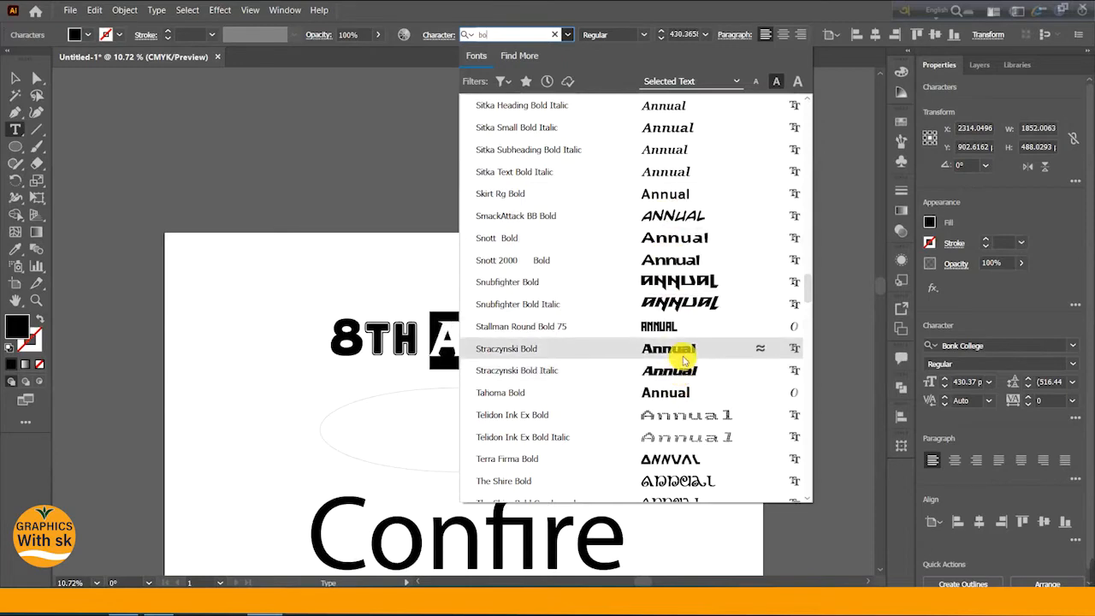
scroll(684, 361, "down", 3)
scroll(680, 398, "down", 7)
scroll(681, 398, "down", 3)
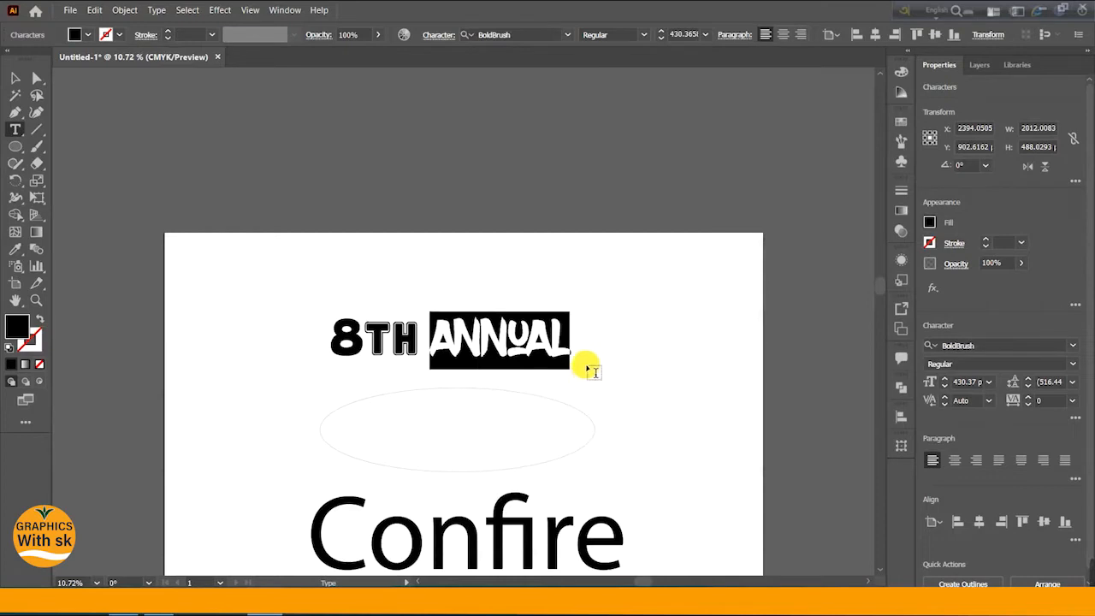
left_click(590, 367)
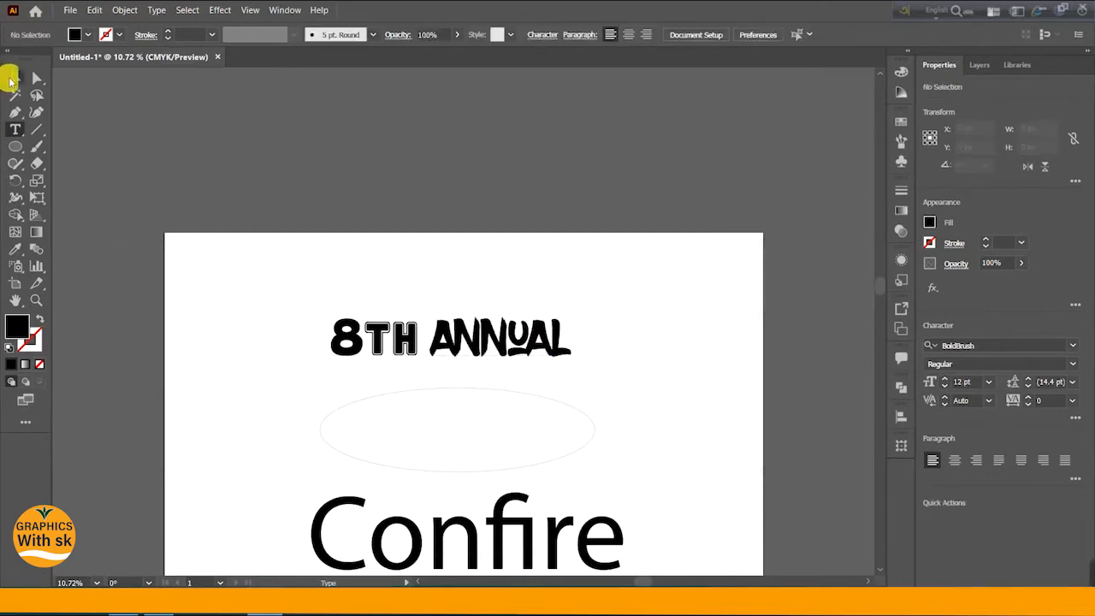
- Select the ellipse and set its stroke weight to 4 pt
left_click(14, 79)
left_click_drag(505, 433, 503, 438)
left_click(525, 420)
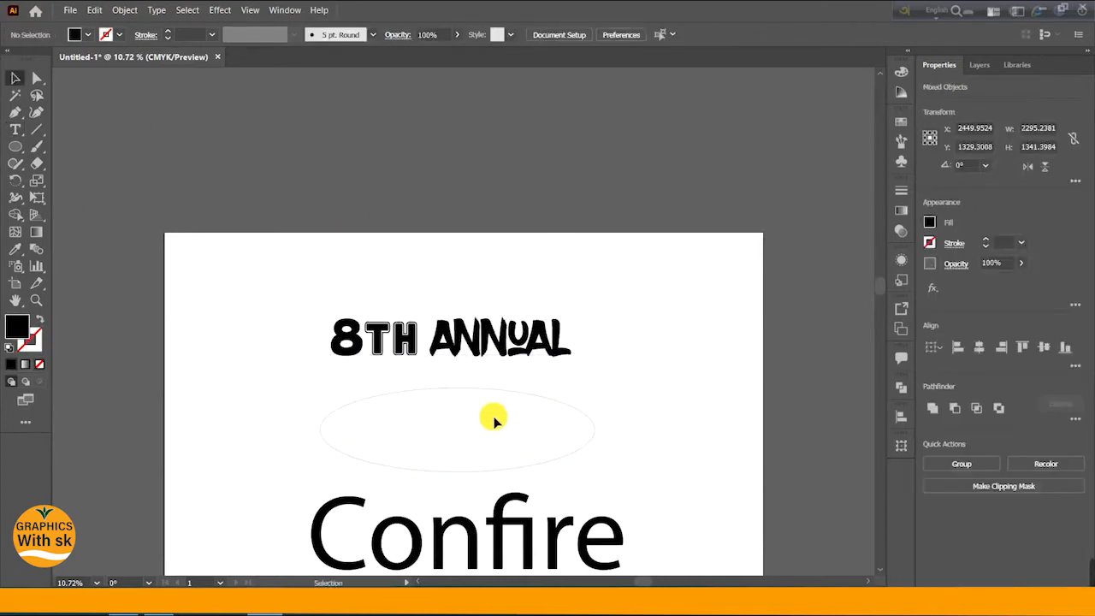
left_click(494, 390)
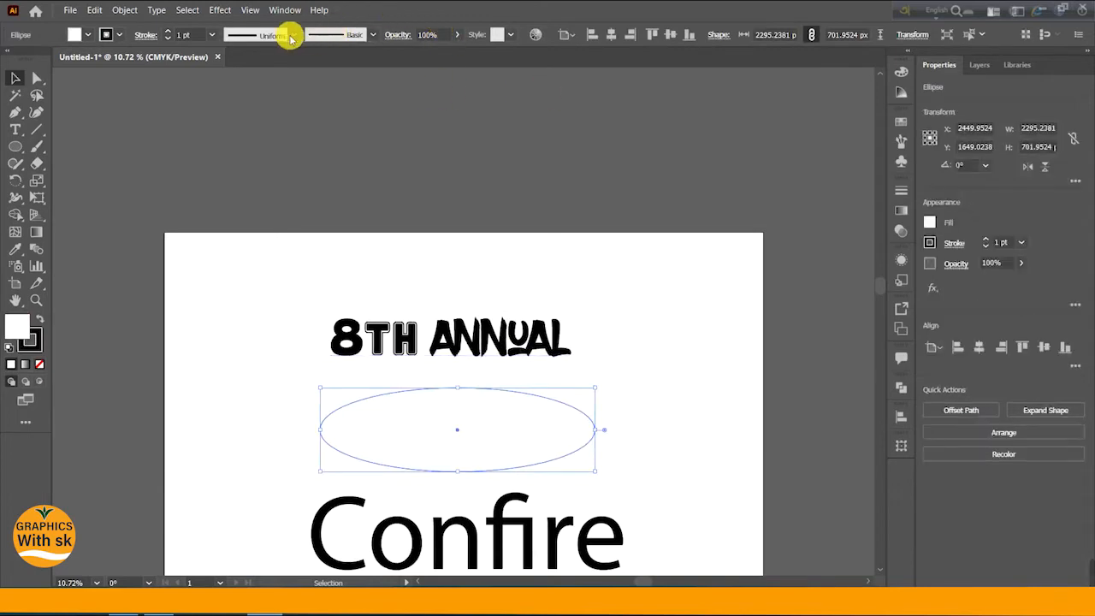
type("4")
key("Return")
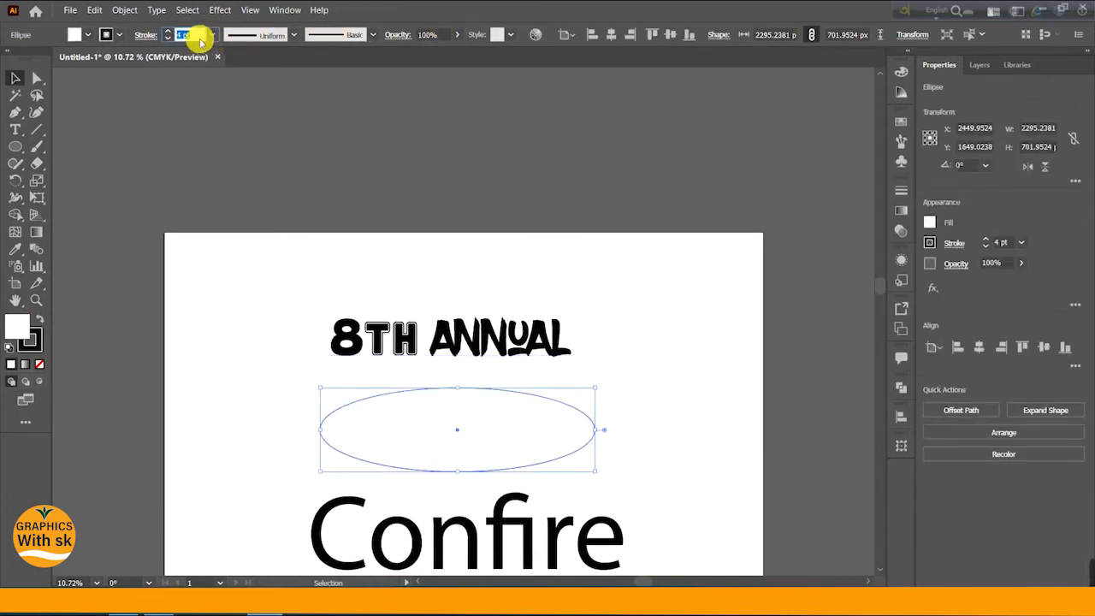
left_click(13, 82)
left_click(648, 435)
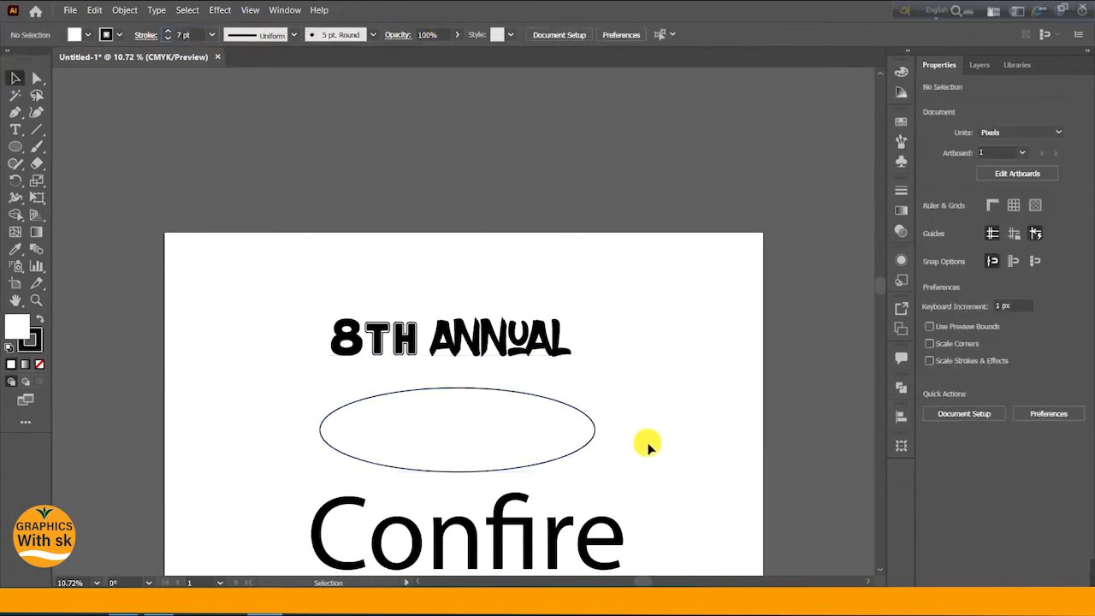
- Select the TH letters, search the font list for "boldb" and apply the BoldBrush font to them
scroll(610, 377, "down", 1)
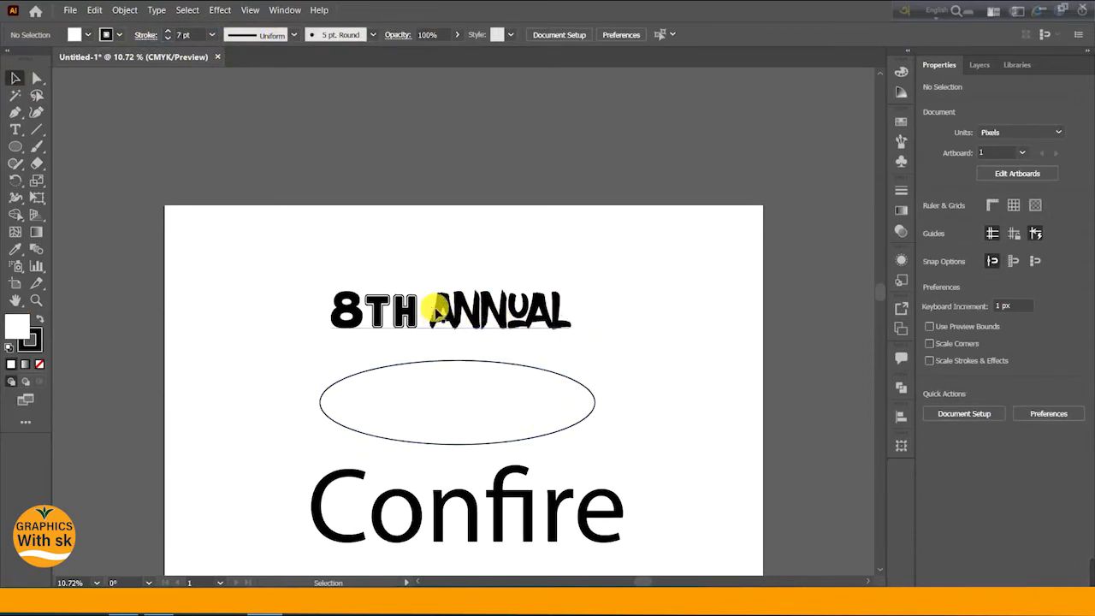
triple_click(404, 314)
left_click(397, 314)
left_click_drag(370, 304, 419, 308)
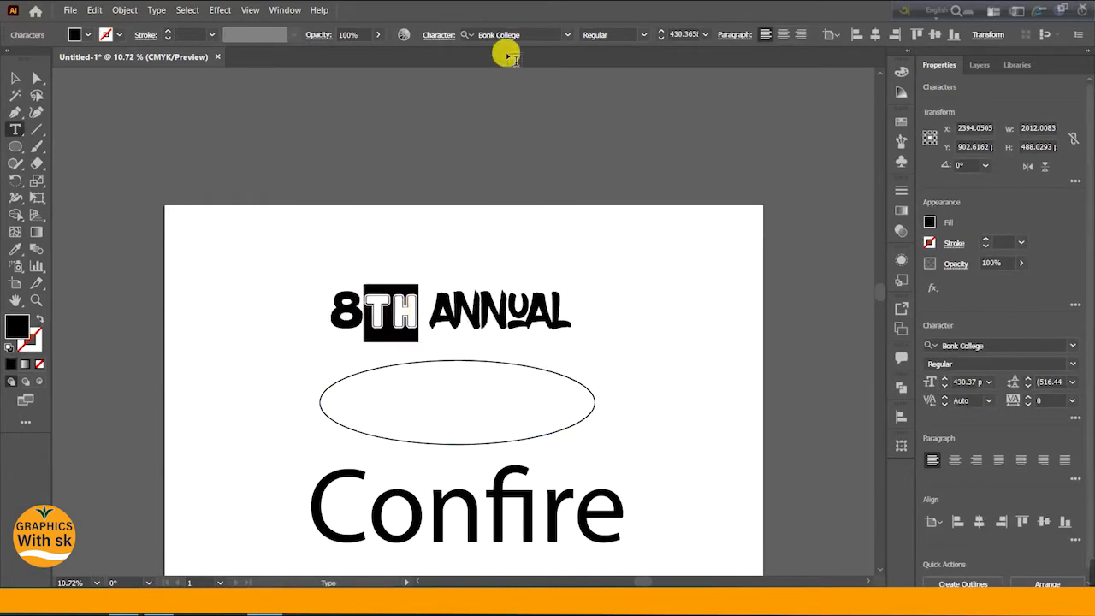
left_click(545, 36)
type("b")
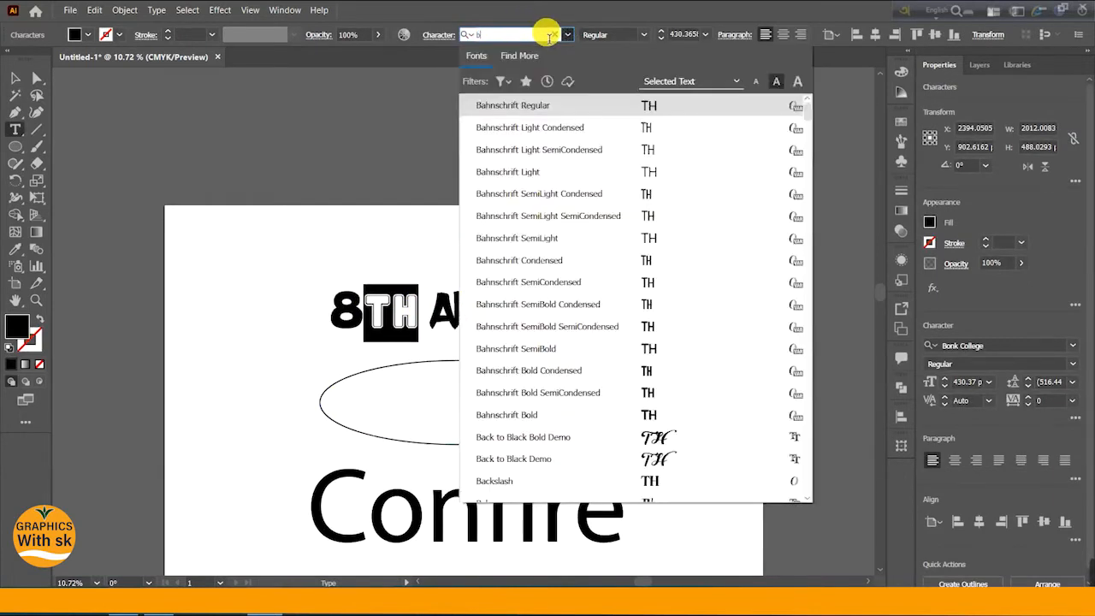
type("oldb")
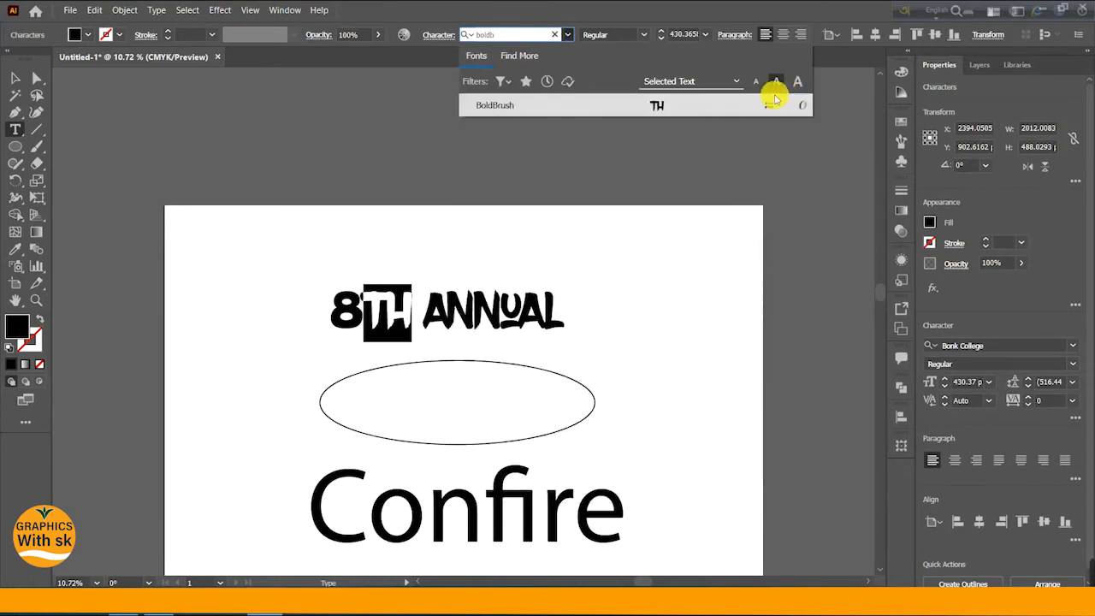
left_click(715, 101)
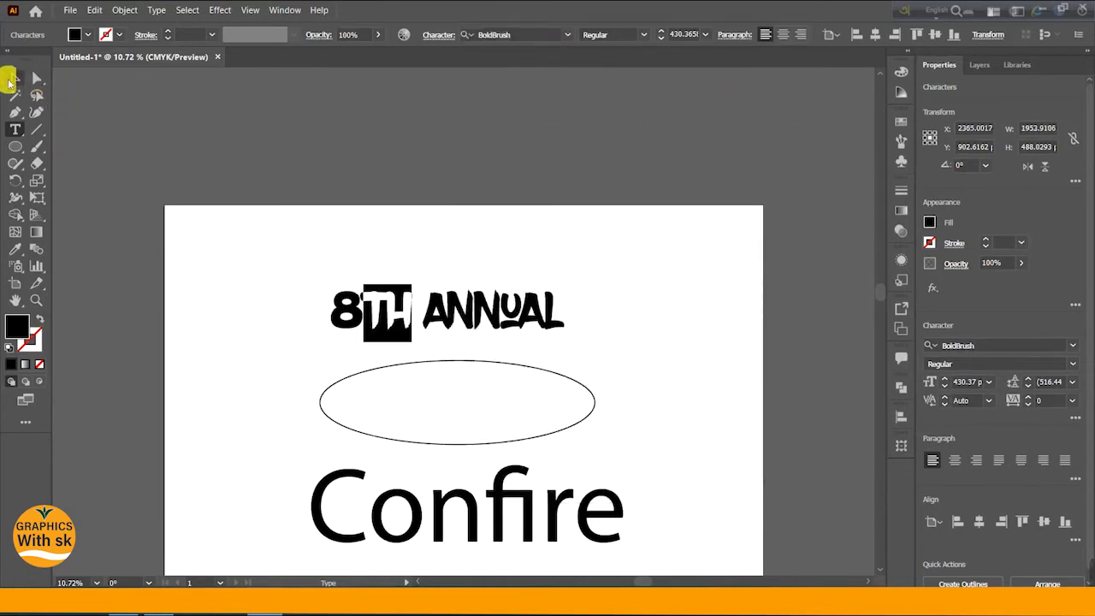
left_click(12, 79)
- Select the word Annual, search fonts for "Bonk" and apply the Bonk College font
left_click(448, 337)
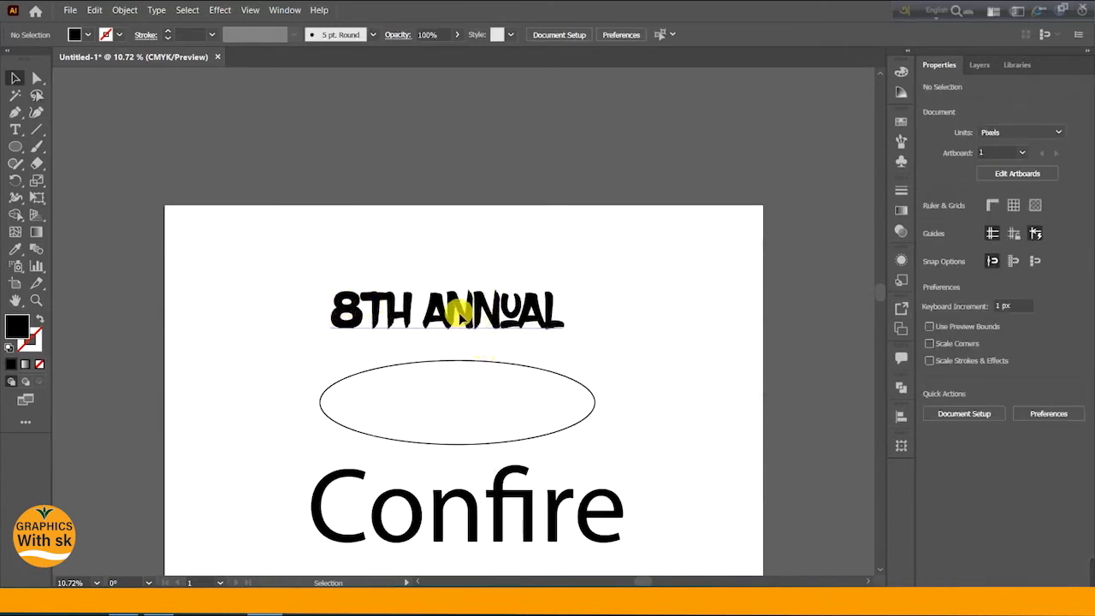
double_click(435, 305)
left_click_drag(424, 306, 564, 309)
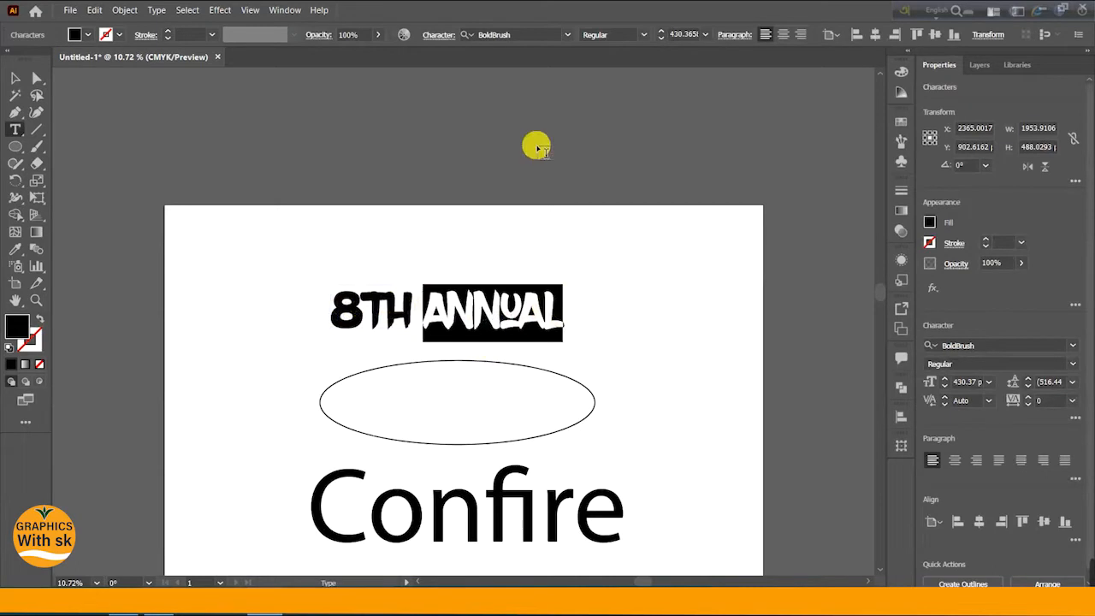
left_click(521, 36)
type("Bonk")
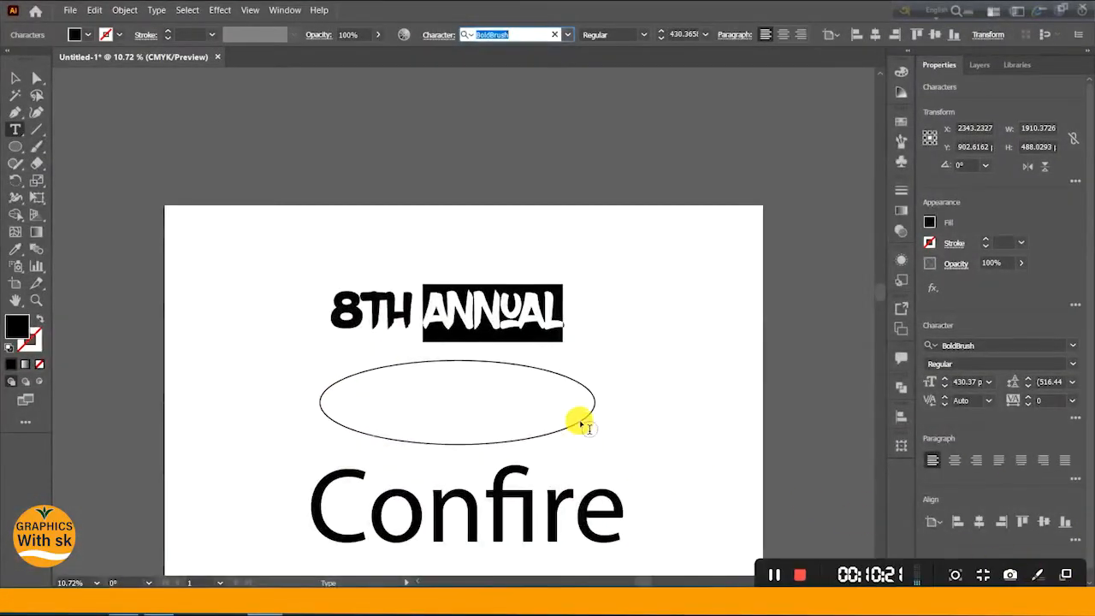
scroll(581, 428, "down", 5)
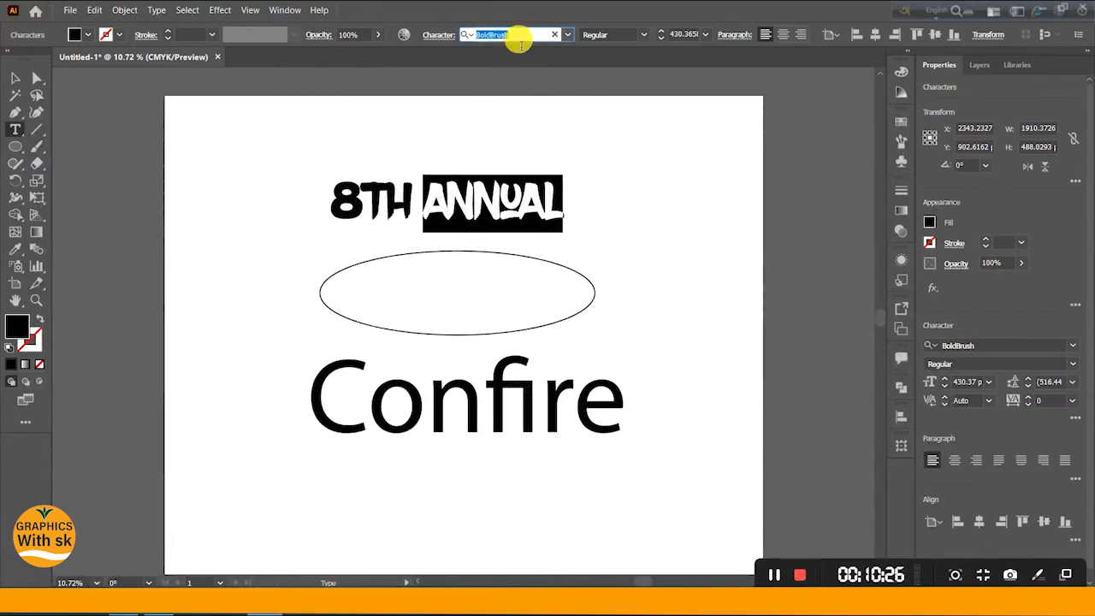
type("Bonk")
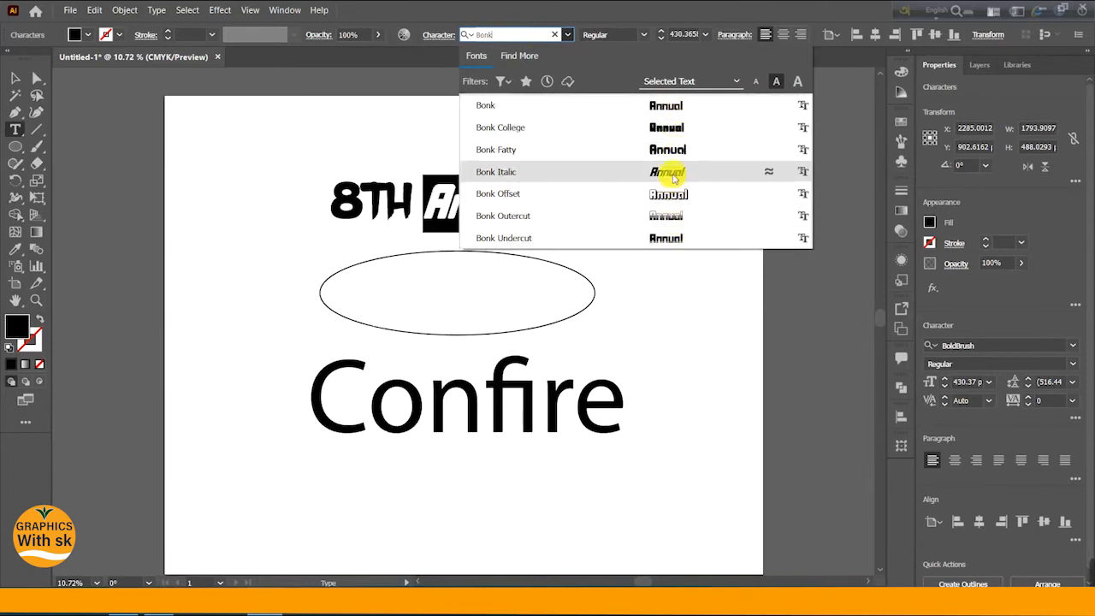
left_click(672, 129)
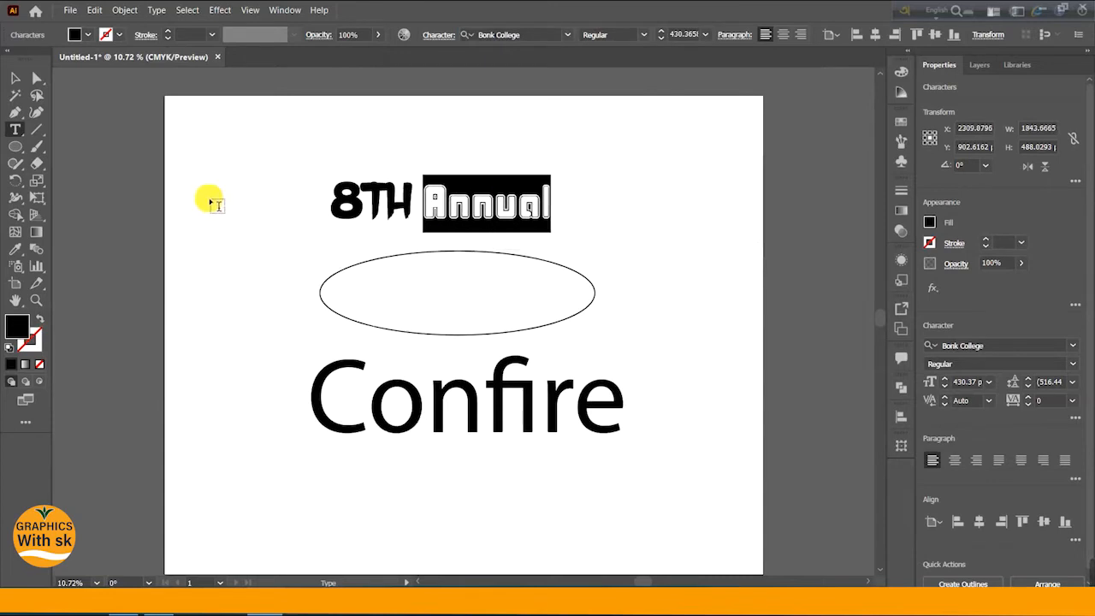
- Place the text cursor after the 8 and add a space between the 8 and the TH letters
left_click(15, 79)
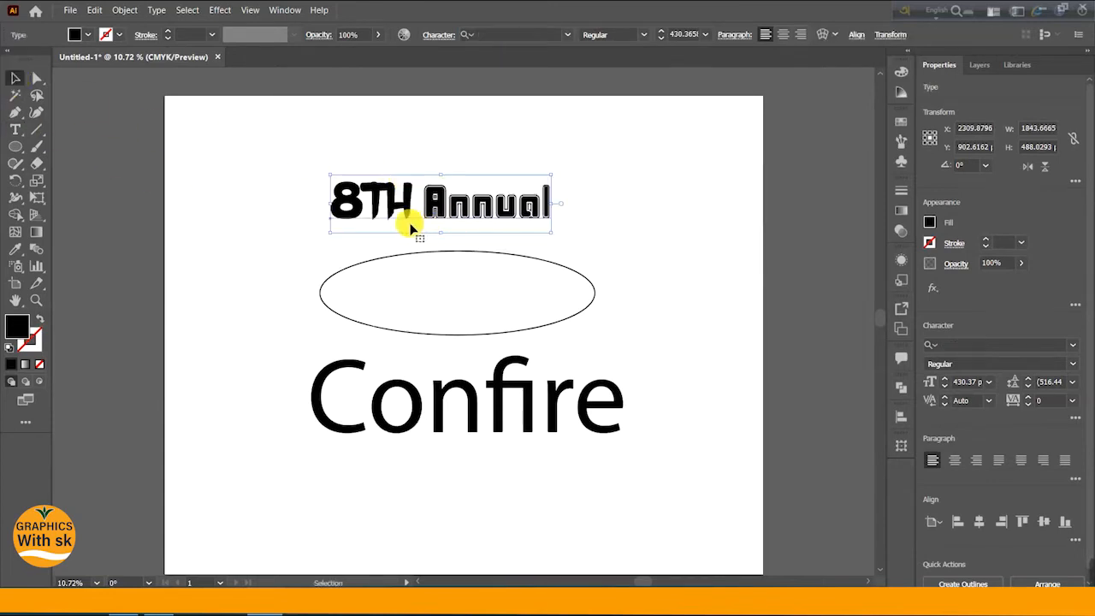
double_click(404, 225)
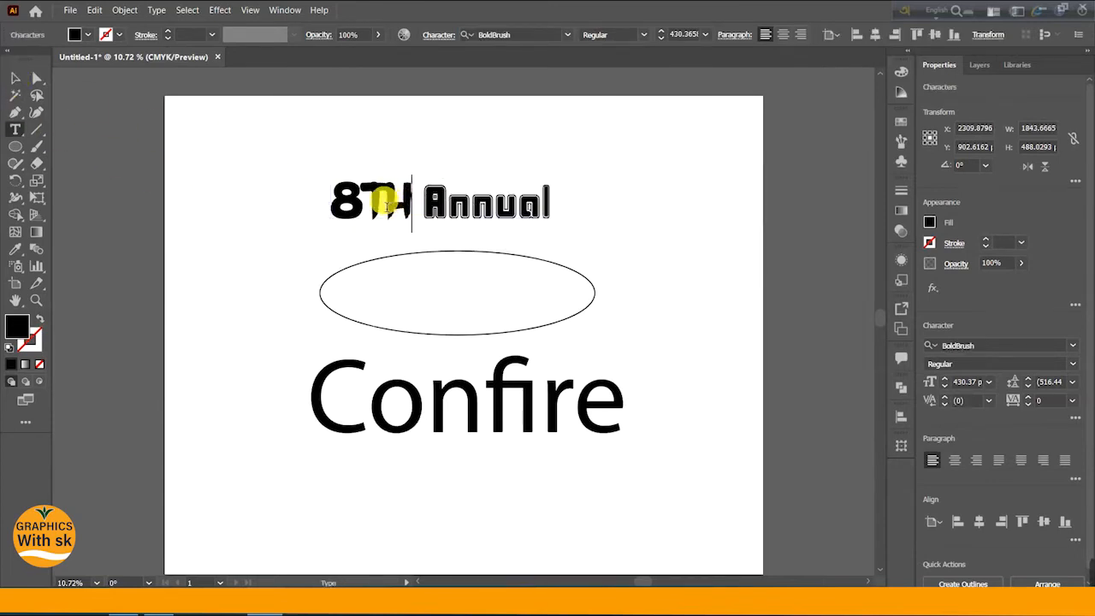
left_click_drag(369, 198, 413, 205)
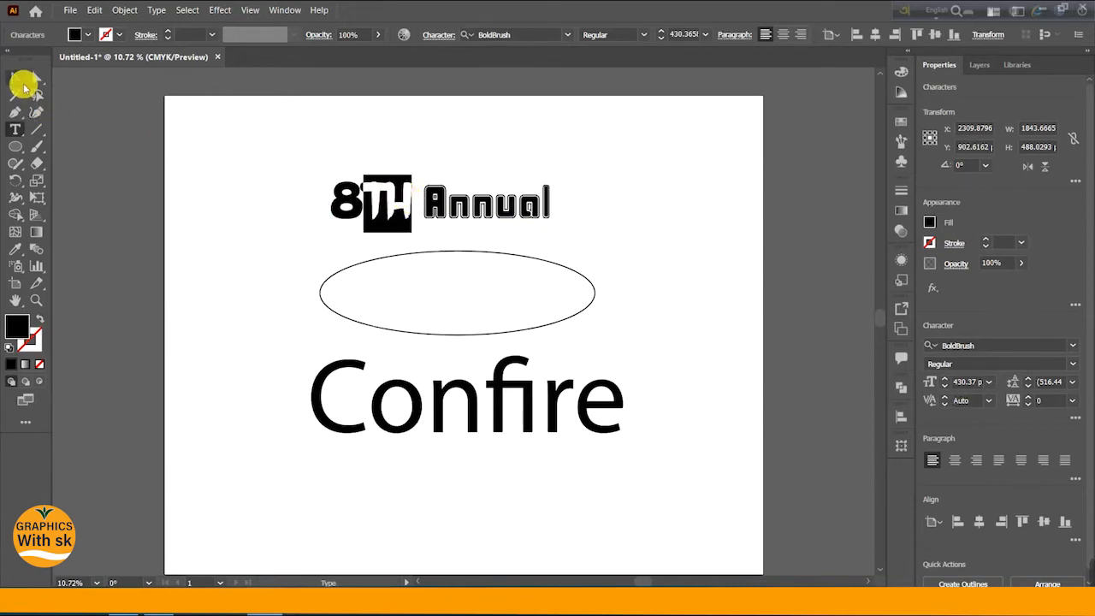
left_click(15, 79)
left_click(312, 219)
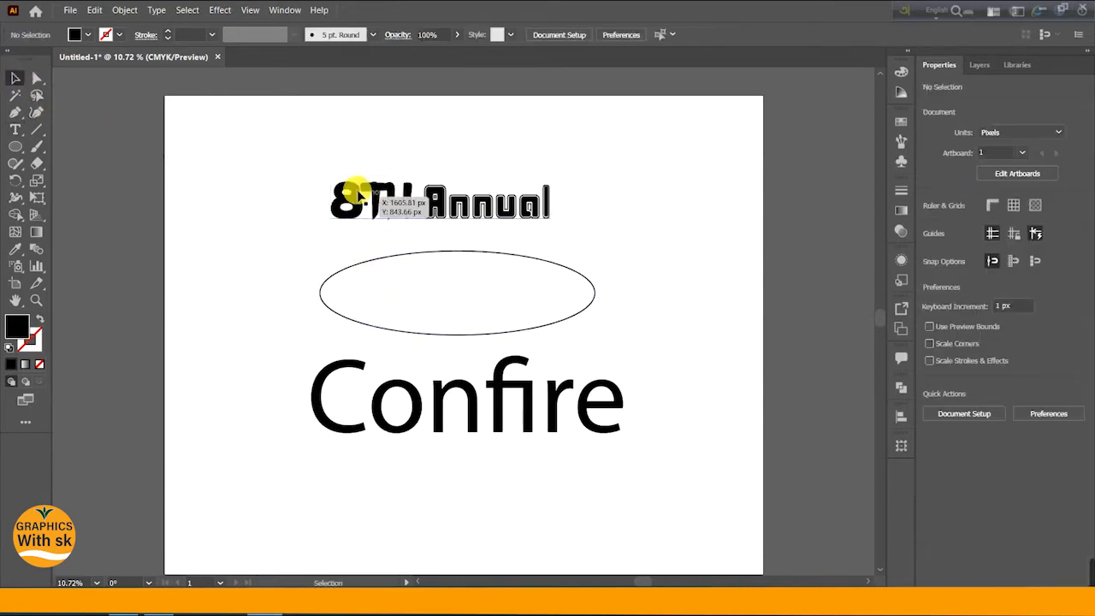
scroll(357, 195, "up", 4)
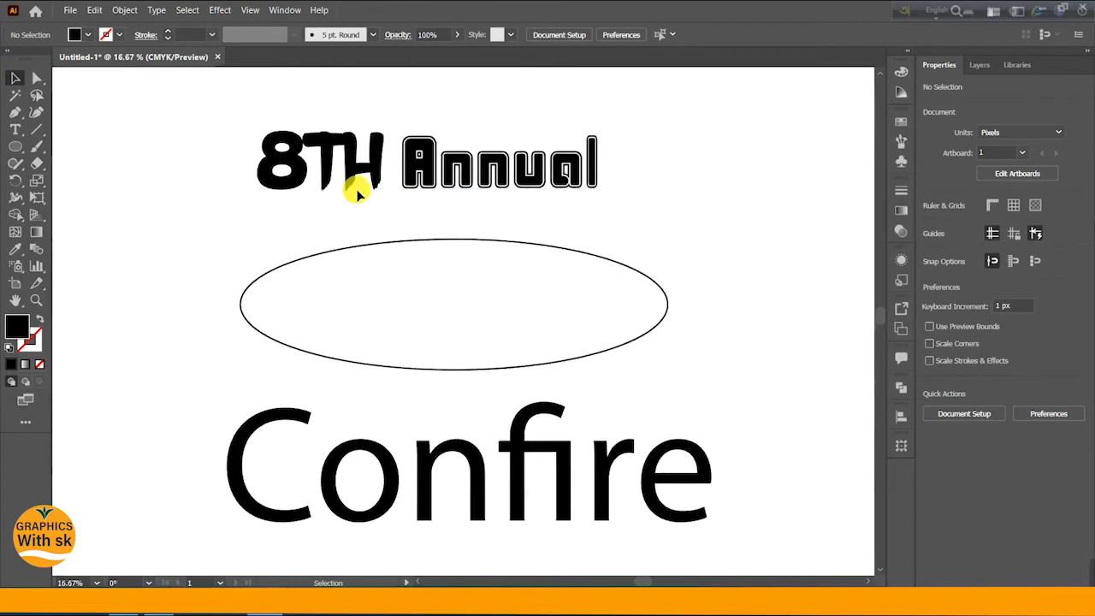
double_click(308, 190)
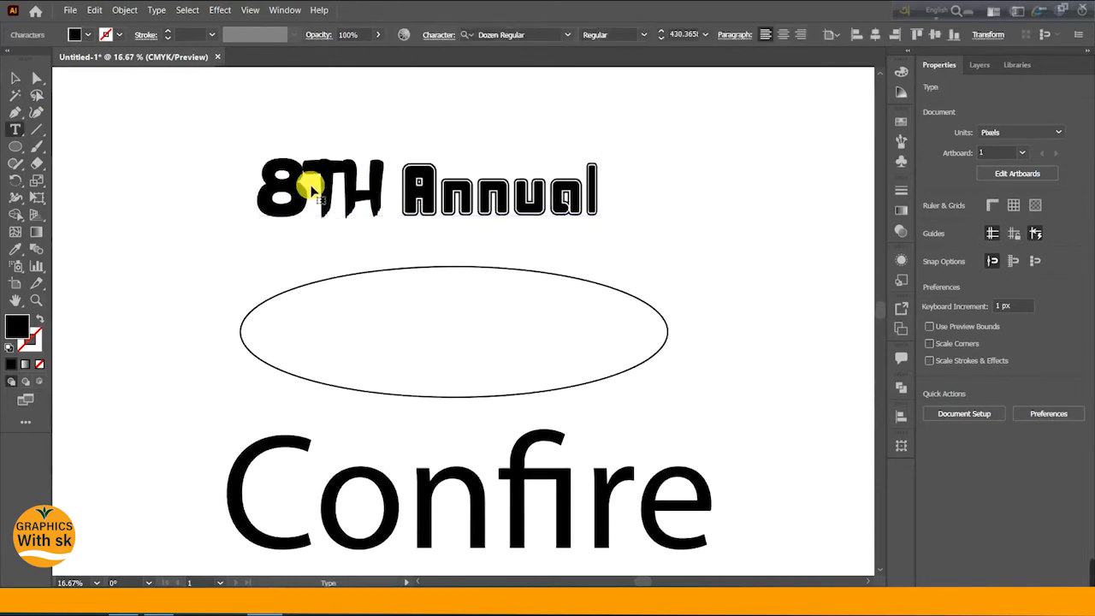
left_click(313, 185)
left_click(16, 78)
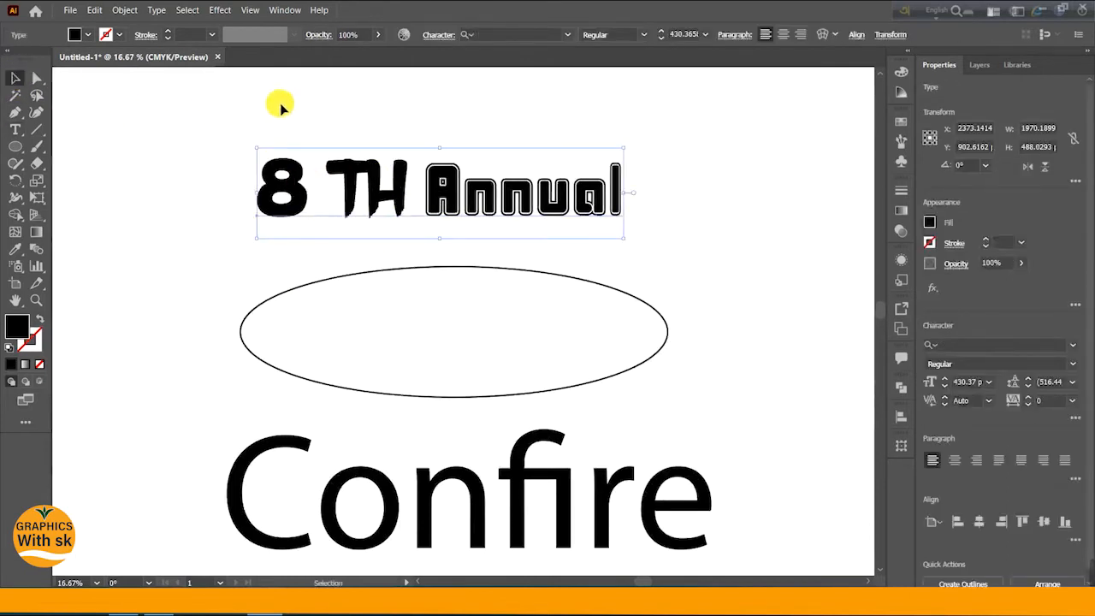
- Select the 8TH Annual title text and expand it into outlined shapes
left_click(281, 103)
left_click_drag(186, 124, 696, 286)
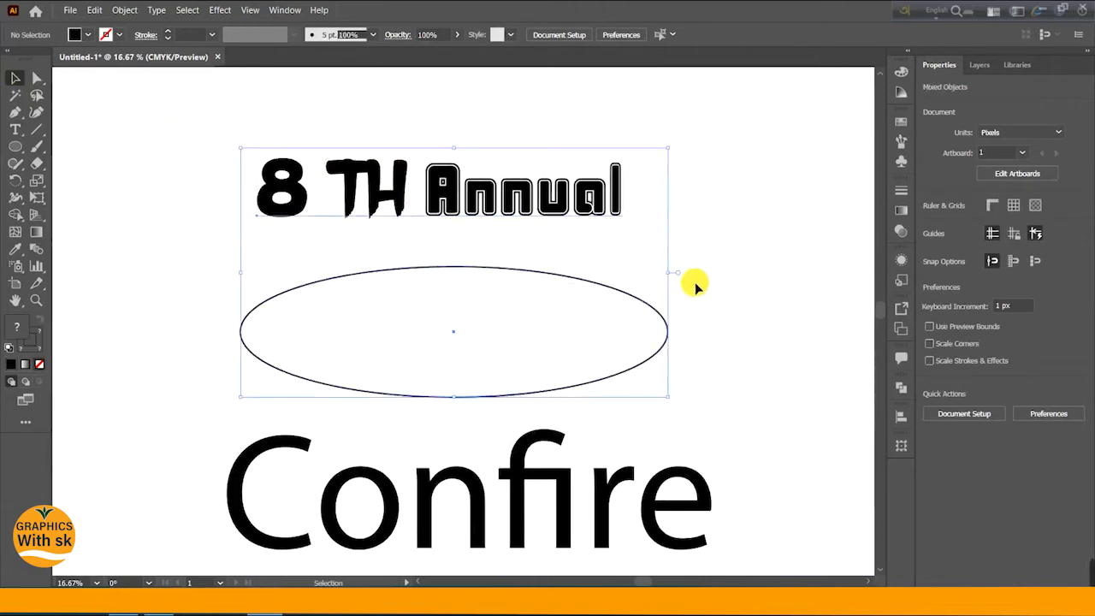
left_click(161, 168)
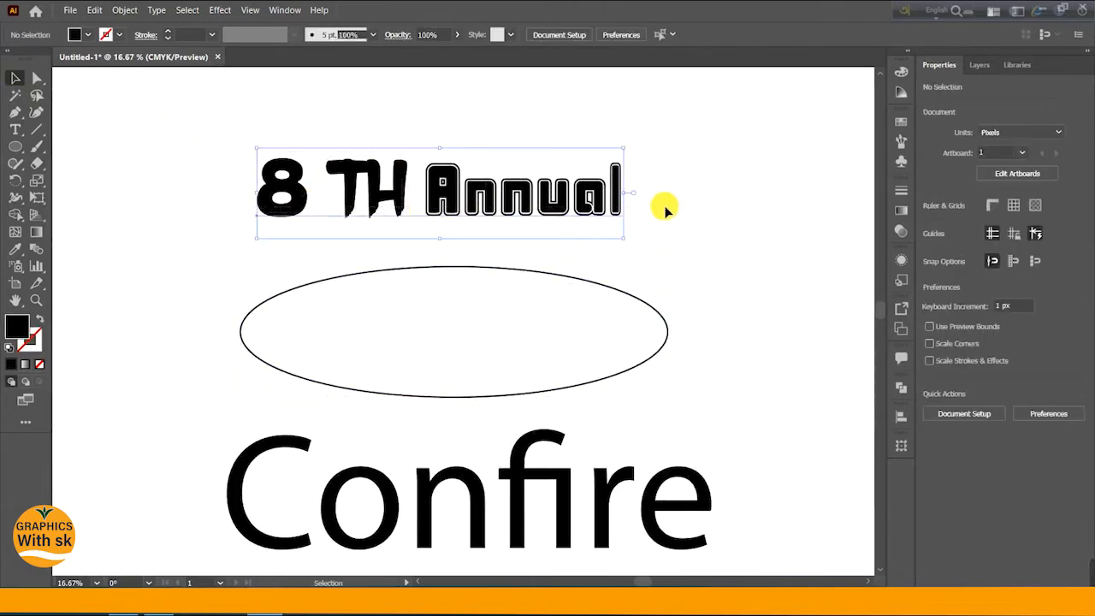
left_click_drag(667, 211, 334, 117)
left_click(127, 12)
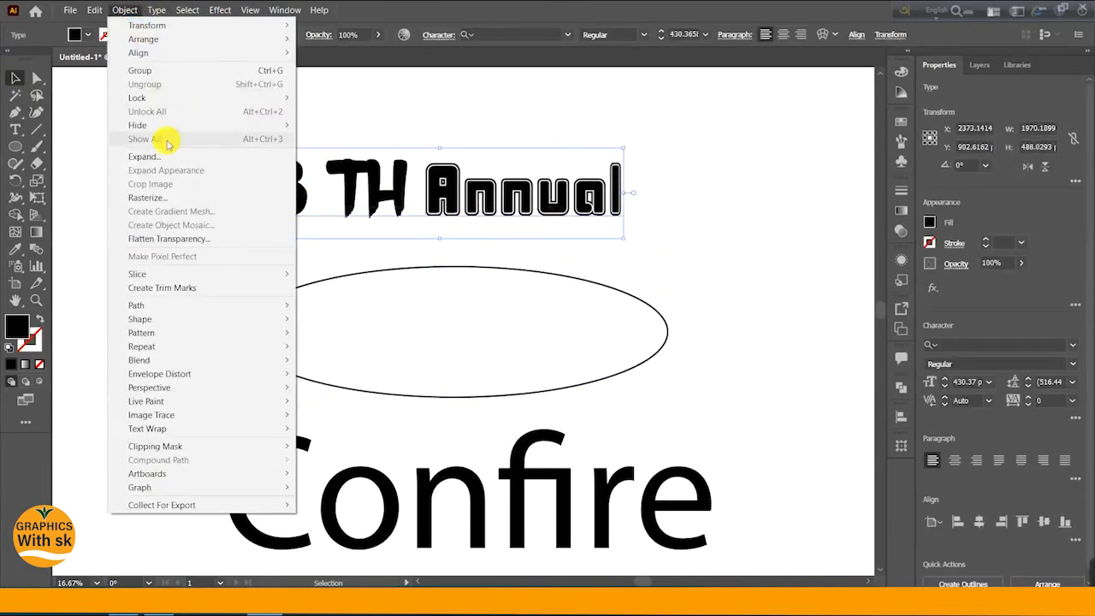
left_click(141, 157)
left_click(507, 385)
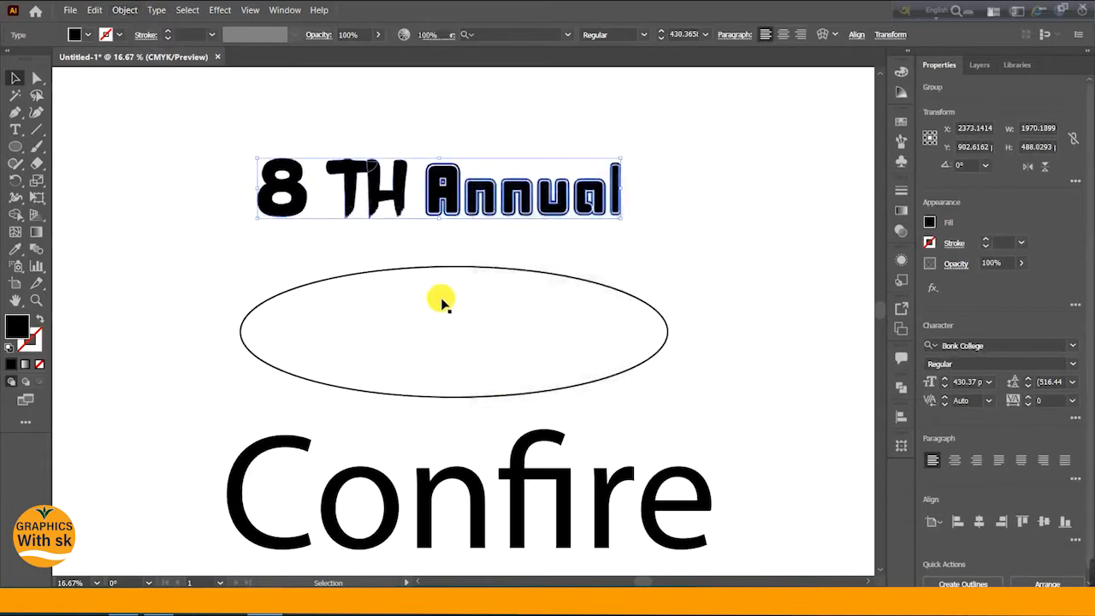
- Ungroup the expanded title letters
right_click(339, 178)
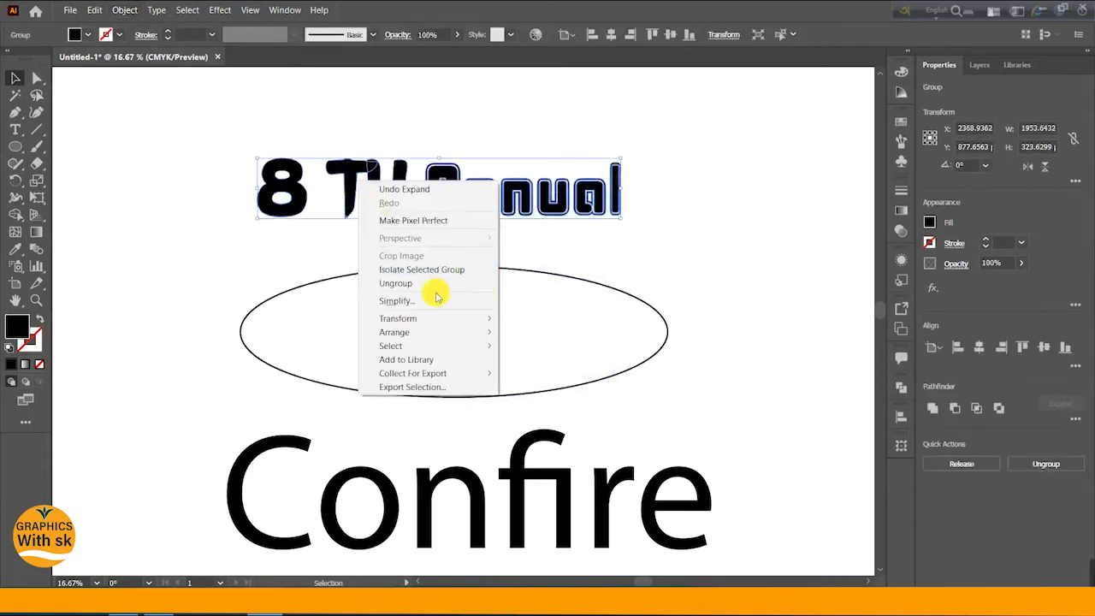
left_click(409, 285)
left_click(215, 240)
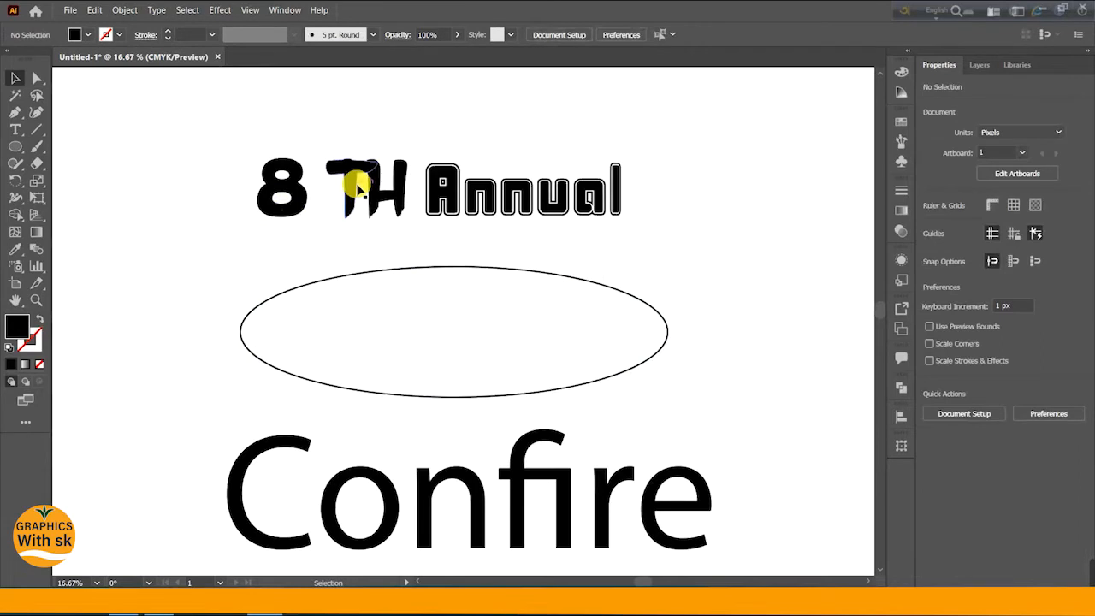
- Select the T and H letter shapes and group them together
left_click(363, 150)
left_click_drag(352, 147, 386, 203)
right_click(386, 203)
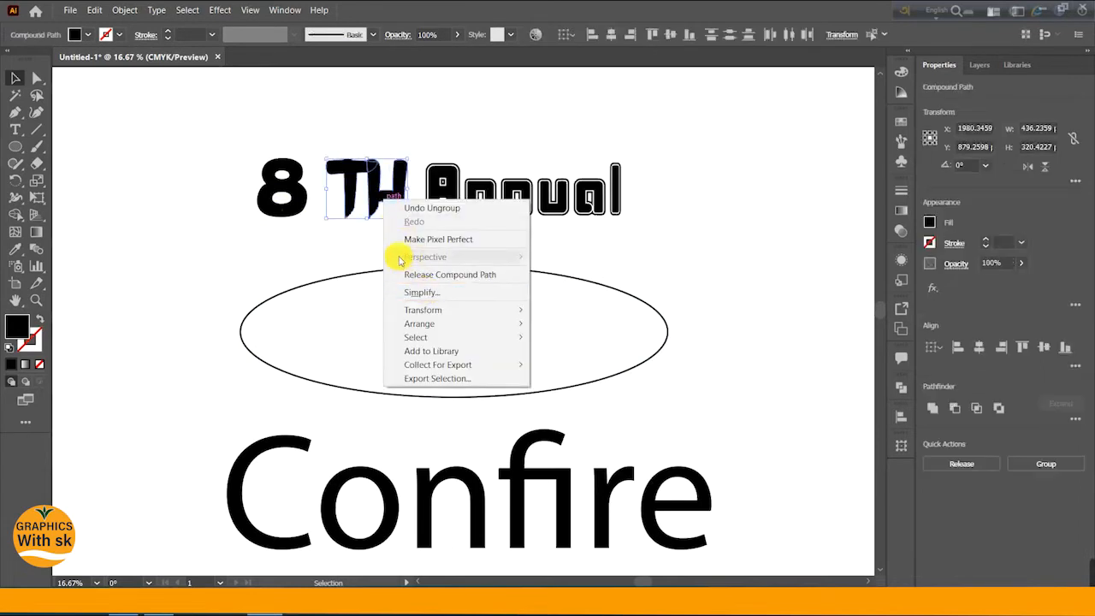
left_click(124, 11)
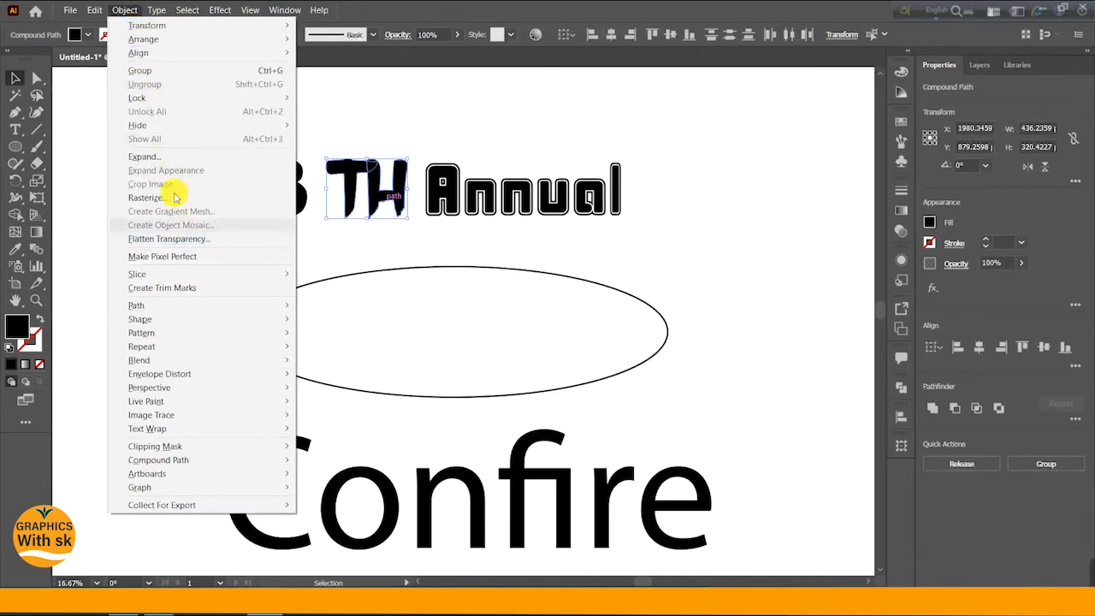
left_click(139, 71)
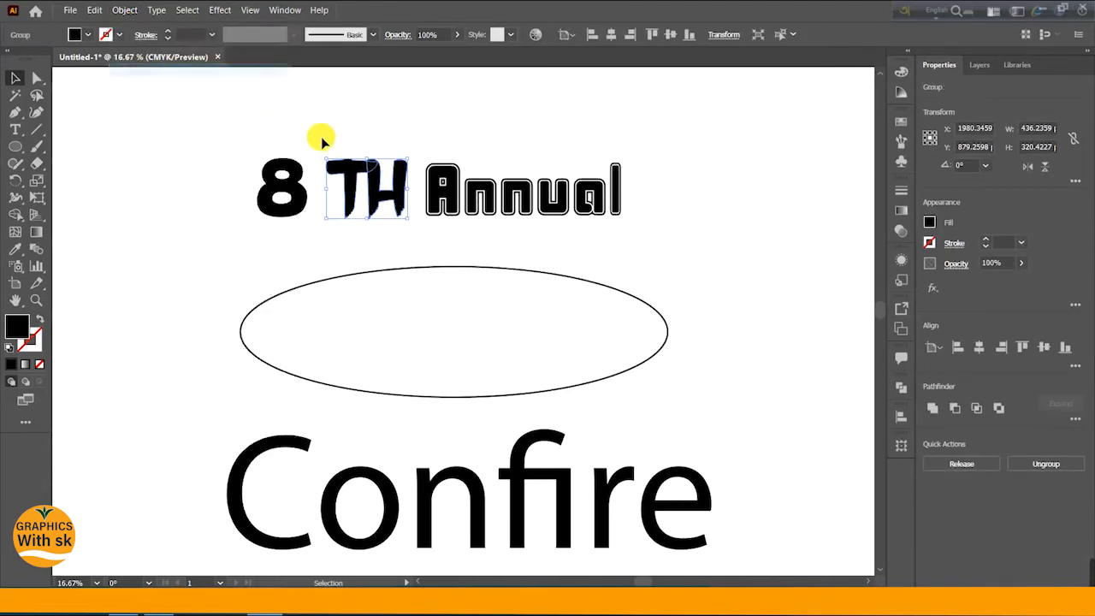
- Select all letter shapes of Annual and group them together
left_click(319, 142)
left_click(446, 184)
left_click_drag(442, 148, 675, 230)
right_click(596, 202)
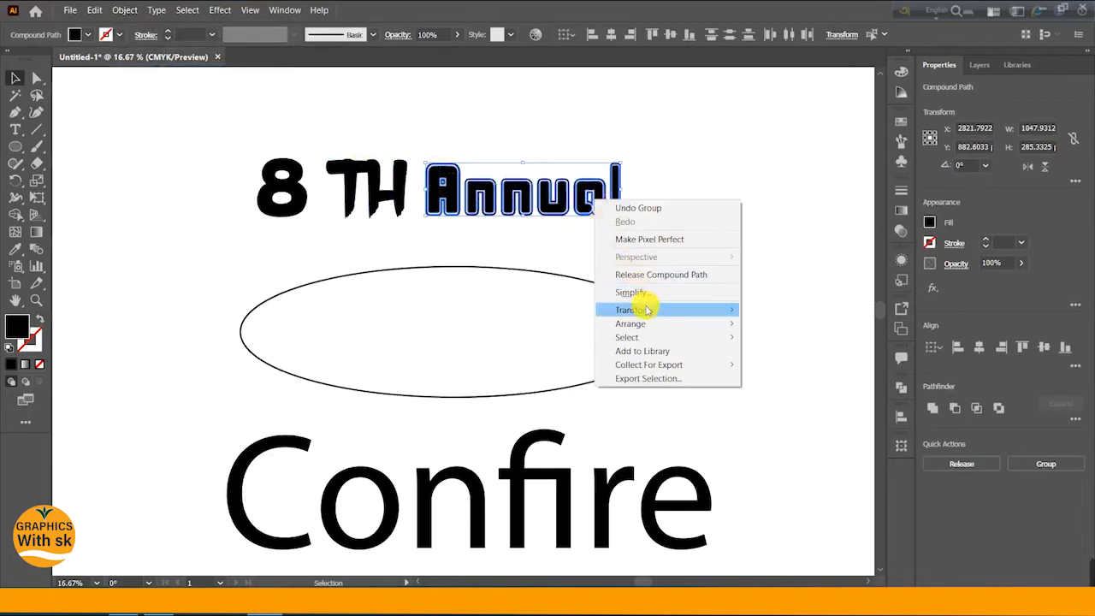
left_click(122, 11)
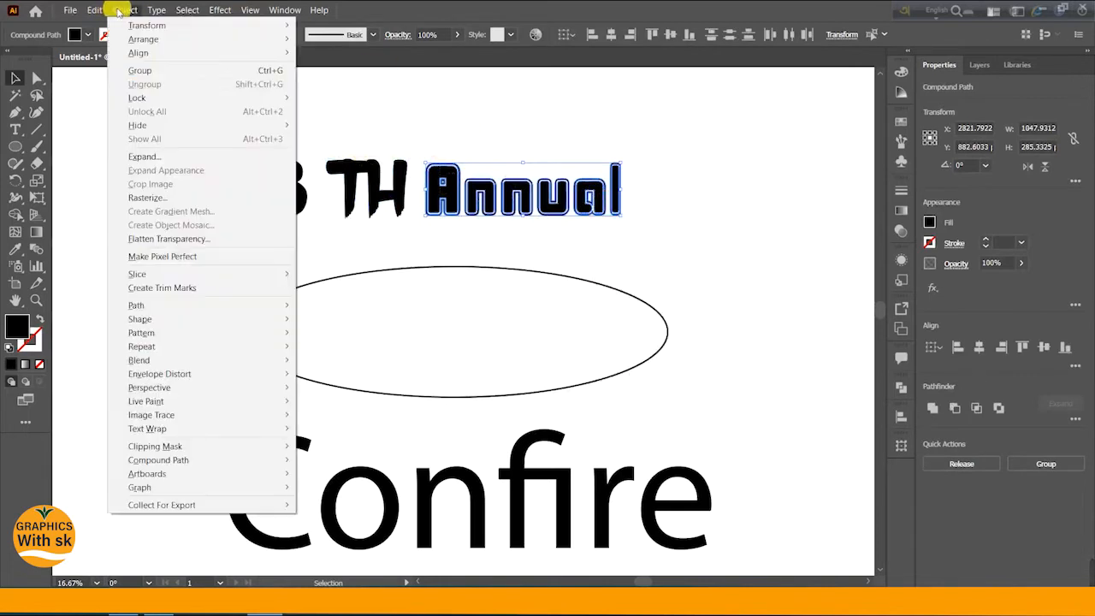
left_click(128, 71)
- Move the Annual group and the TH group to the right, away from the 8
left_click(433, 144)
left_click(427, 183)
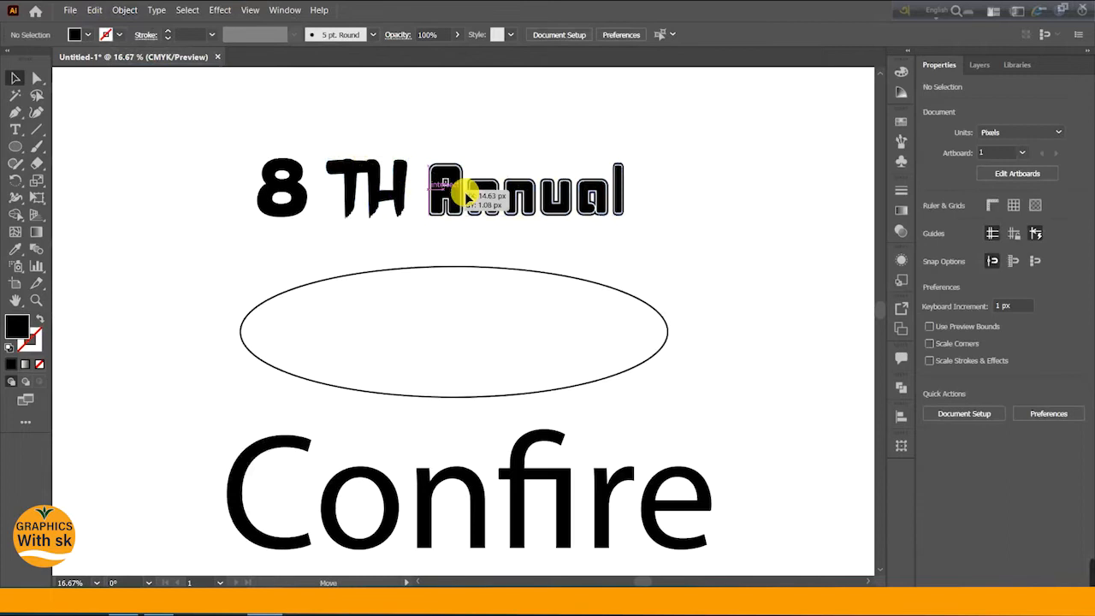
left_click_drag(445, 183, 503, 186)
left_click_drag(369, 195, 437, 196)
left_click(283, 184)
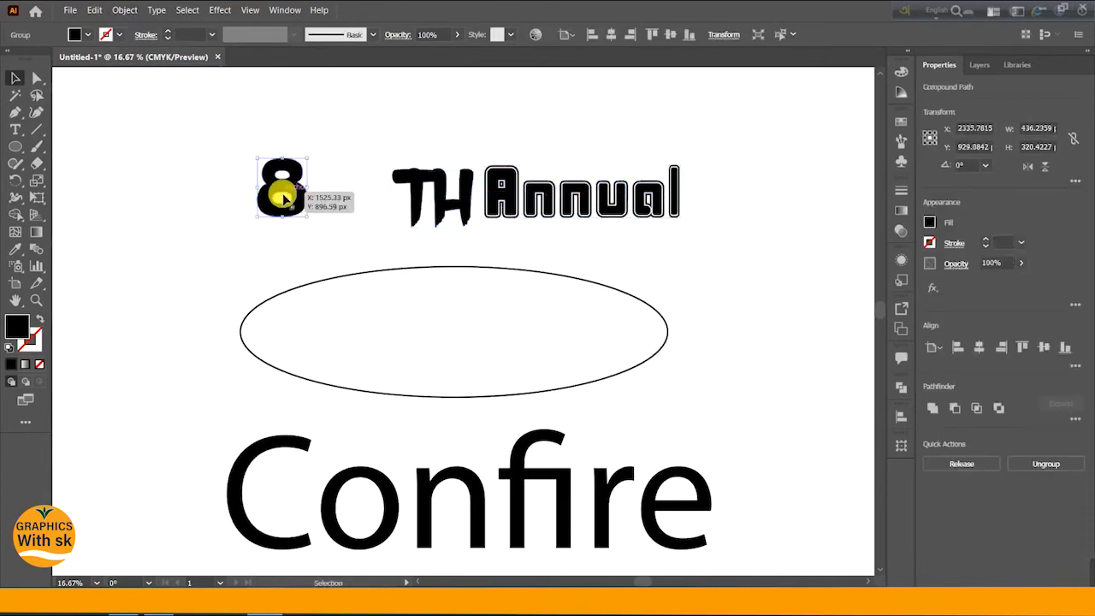
left_click(343, 179)
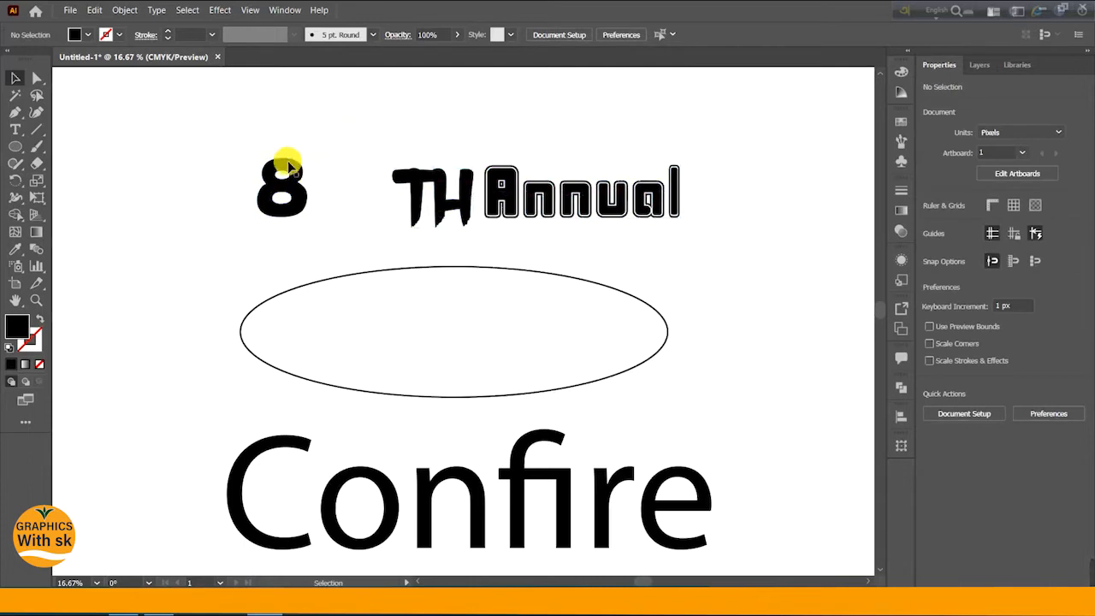
- Draw a small horizontal rounded-rectangle bar, about 270 by 50 px, to the left of the title
left_click(15, 146)
left_click(94, 162)
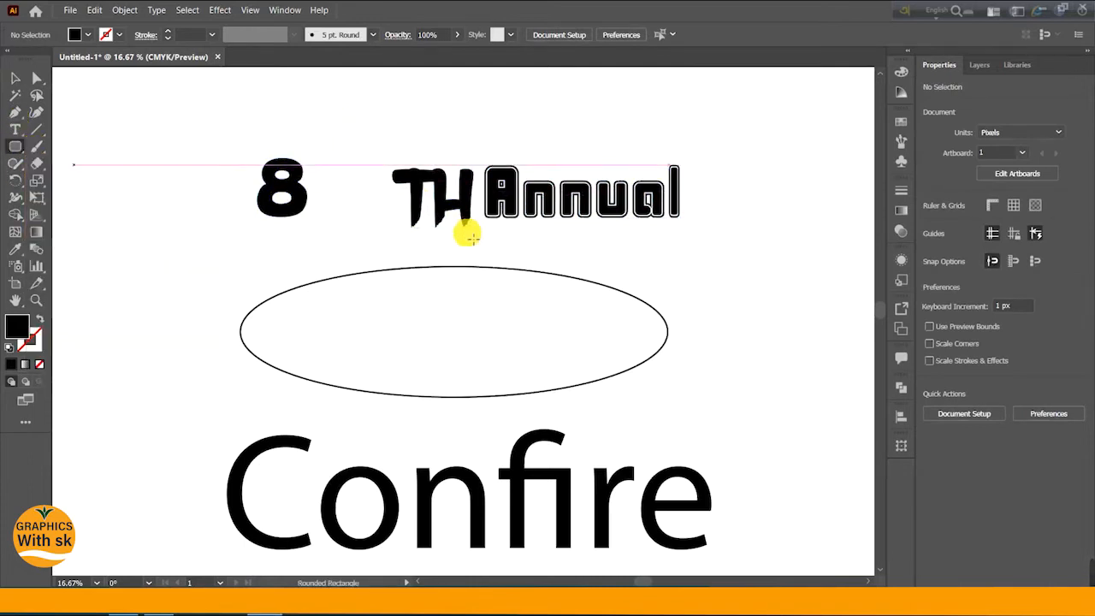
left_click_drag(114, 152, 167, 163)
- Move the TH group up beside the top of the 8 as a superscript
left_click(15, 78)
left_click(379, 190)
left_click_drag(445, 195, 376, 207)
left_click(403, 195)
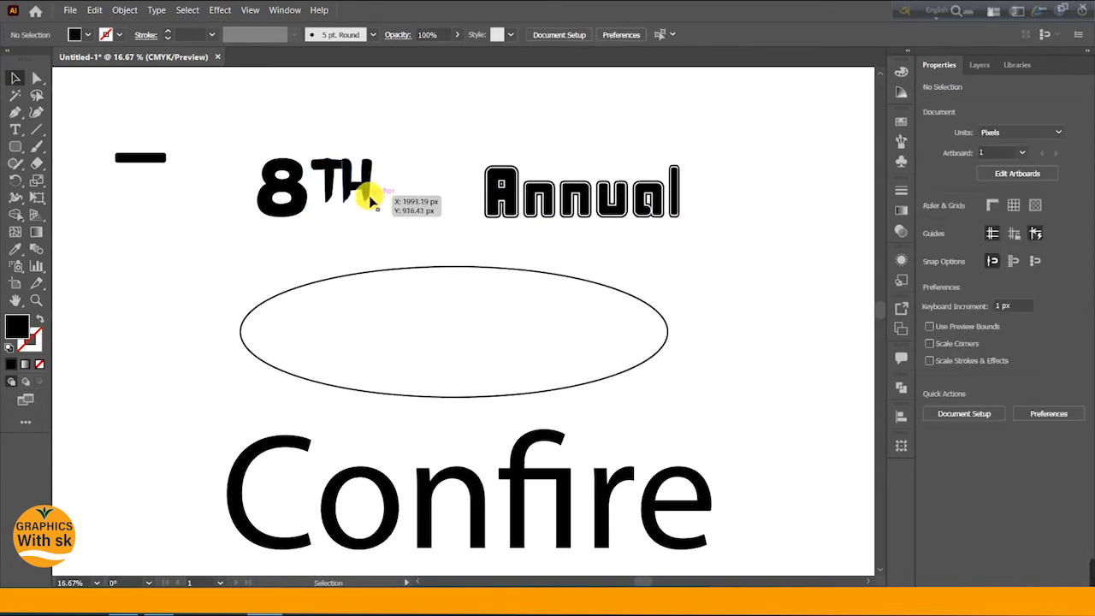
left_click(371, 202)
left_click_drag(377, 208, 342, 178)
- Move the rounded bar directly under the TH letters
left_click(359, 184)
left_click(206, 187)
left_click_drag(141, 166, 338, 215)
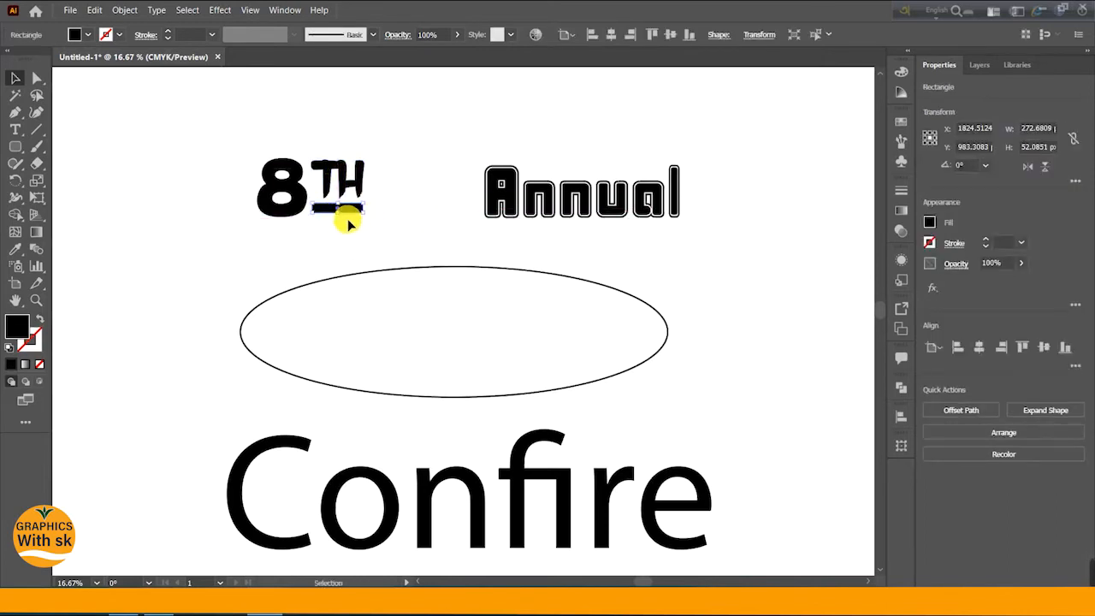
- Shrink the rounded bar to about 227 by 43 px and stack a second bar above it under the TH letters
scroll(348, 223, "up", 4)
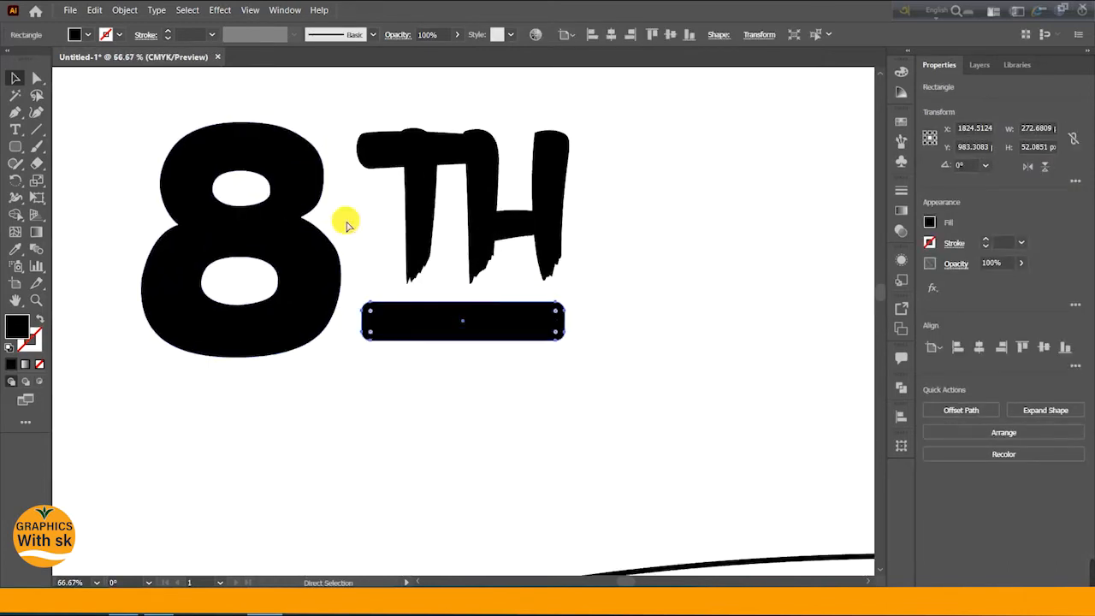
left_click_drag(566, 342, 506, 353)
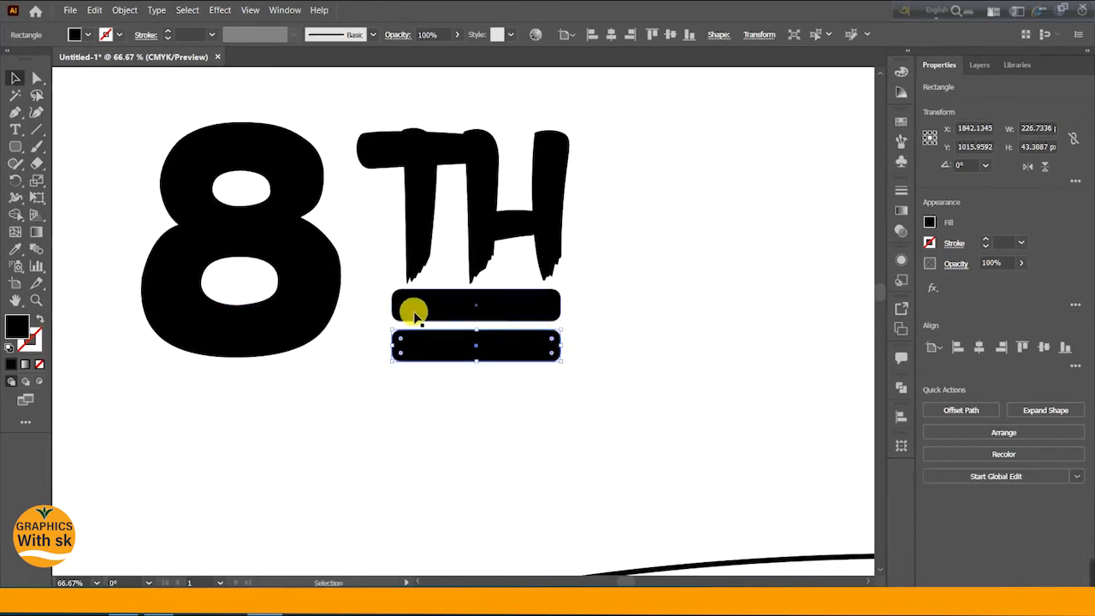
left_click_drag(379, 313, 557, 349)
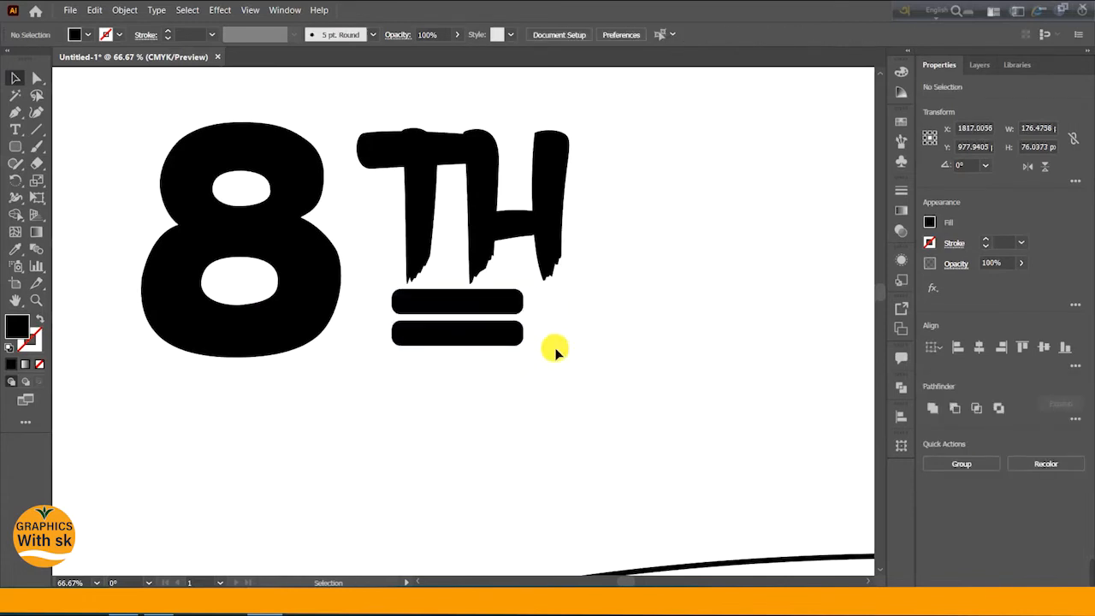
- Stretch both bars to about 231 px wide beneath the TH letters
left_click(557, 349)
left_click(517, 308)
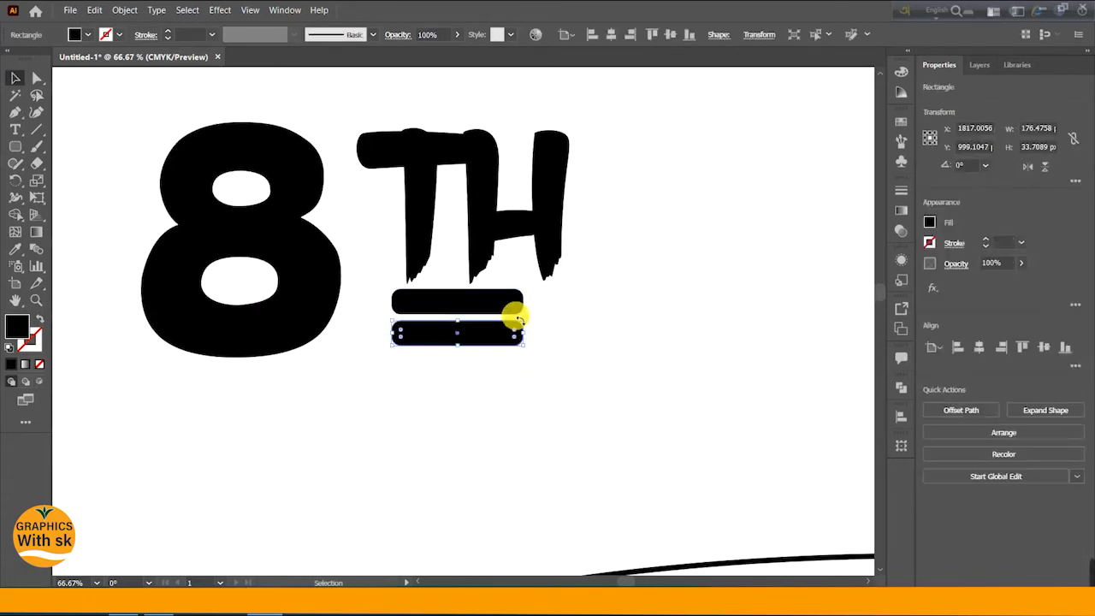
left_click_drag(527, 308, 569, 309)
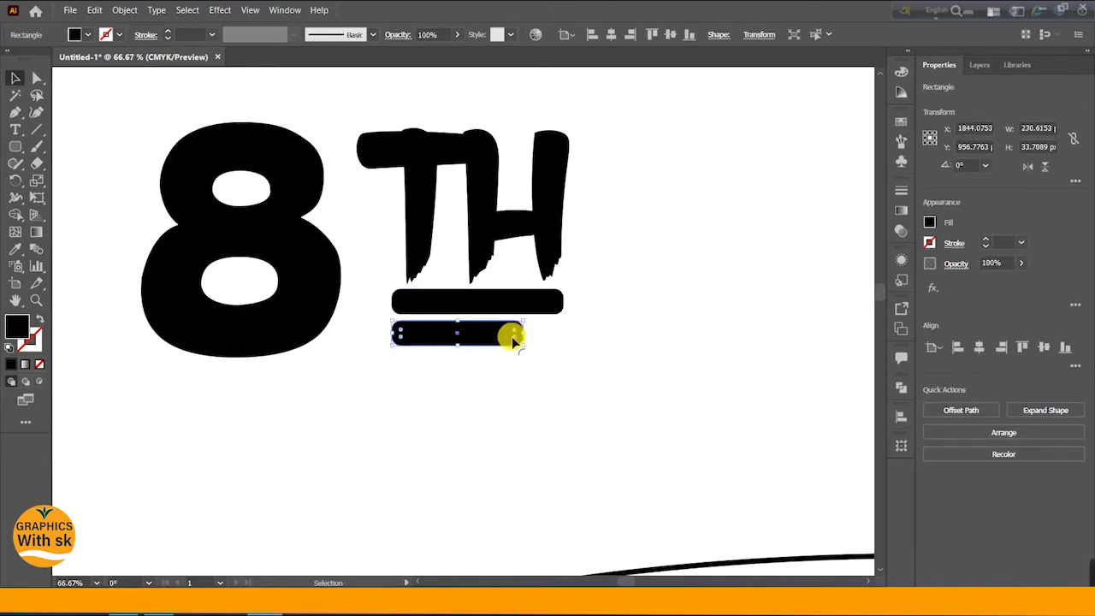
left_click_drag(530, 340, 568, 335)
left_click(505, 350)
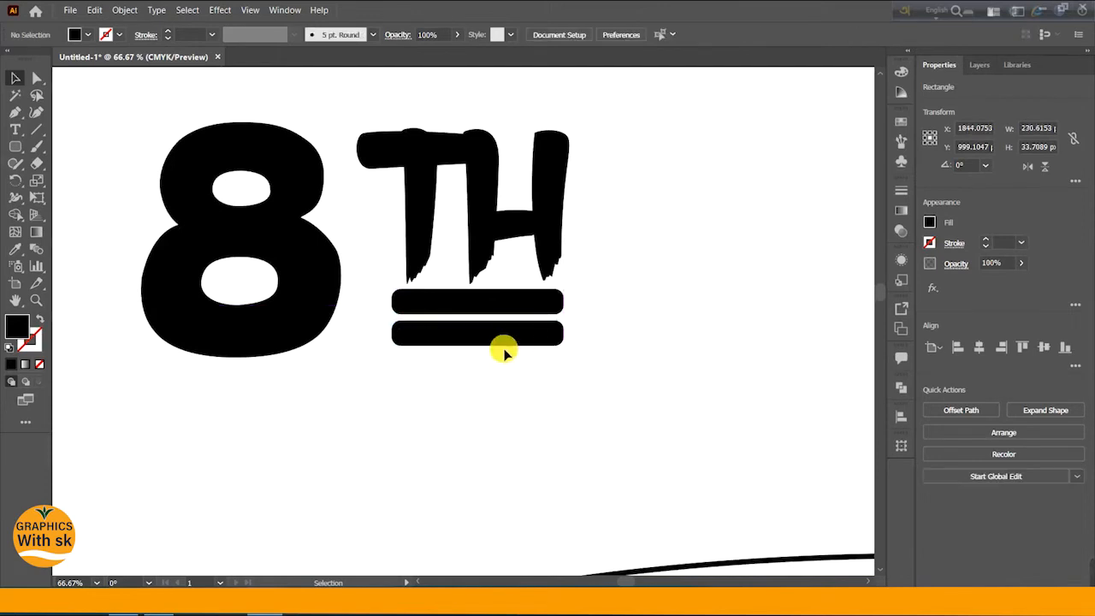
- Adjust the size and position of the TH group above the two bars
left_click(488, 225)
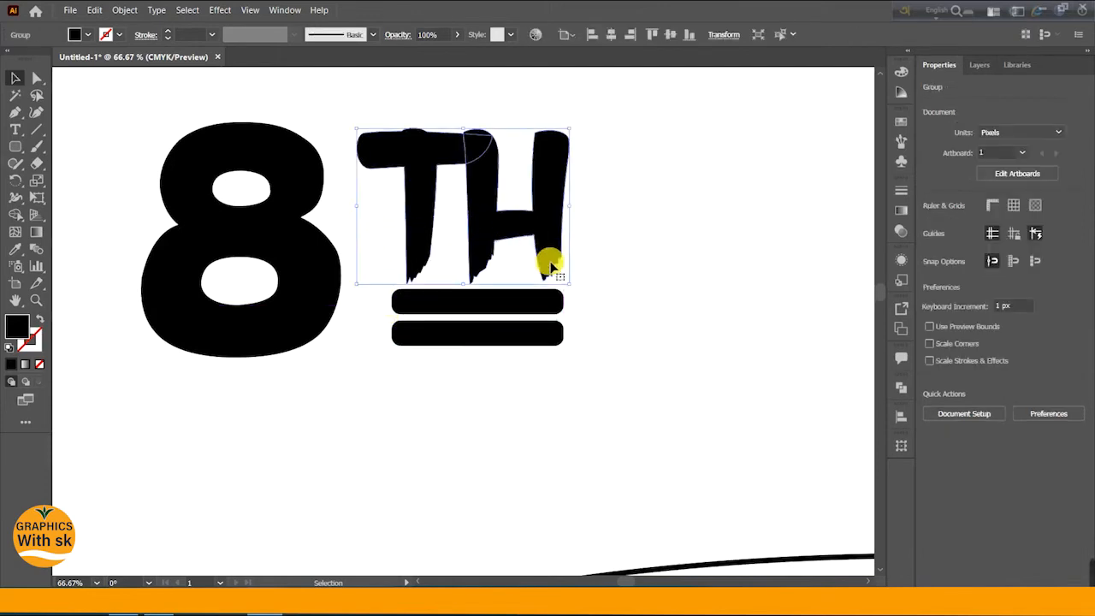
left_click_drag(572, 287, 560, 275)
left_click(592, 274)
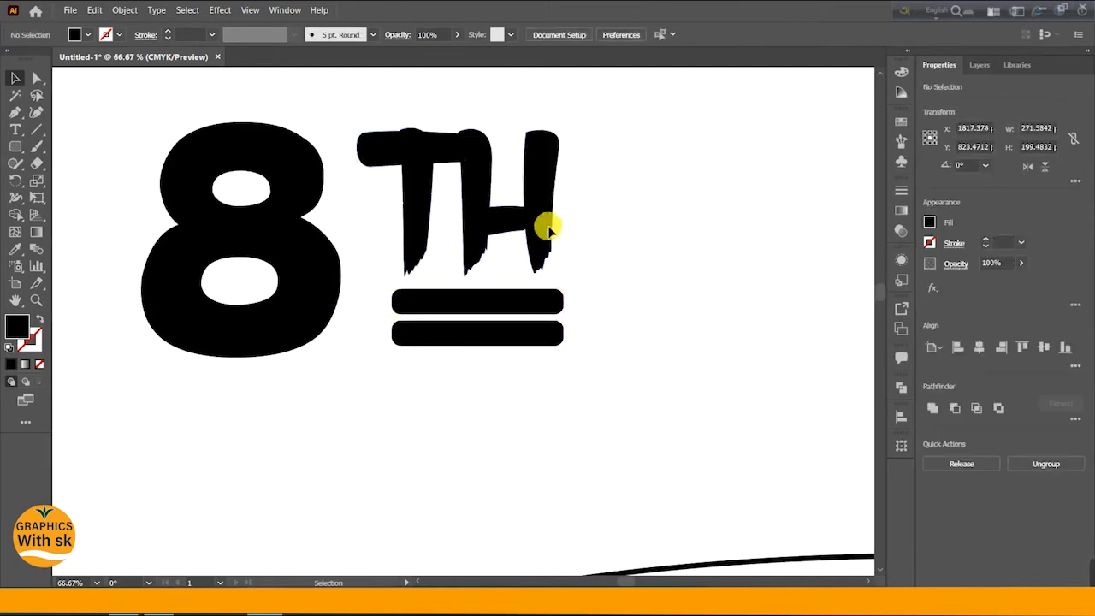
left_click_drag(525, 226, 533, 228)
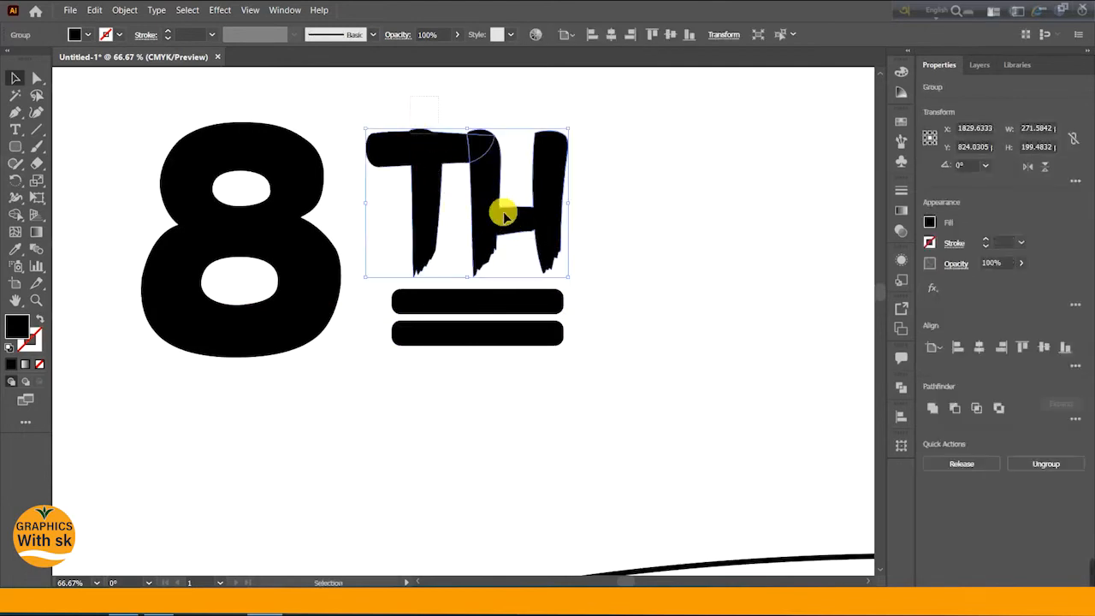
- Center-align the TH letters and the two bars horizontally
left_click_drag(658, 384, 658, 385)
left_click(609, 35)
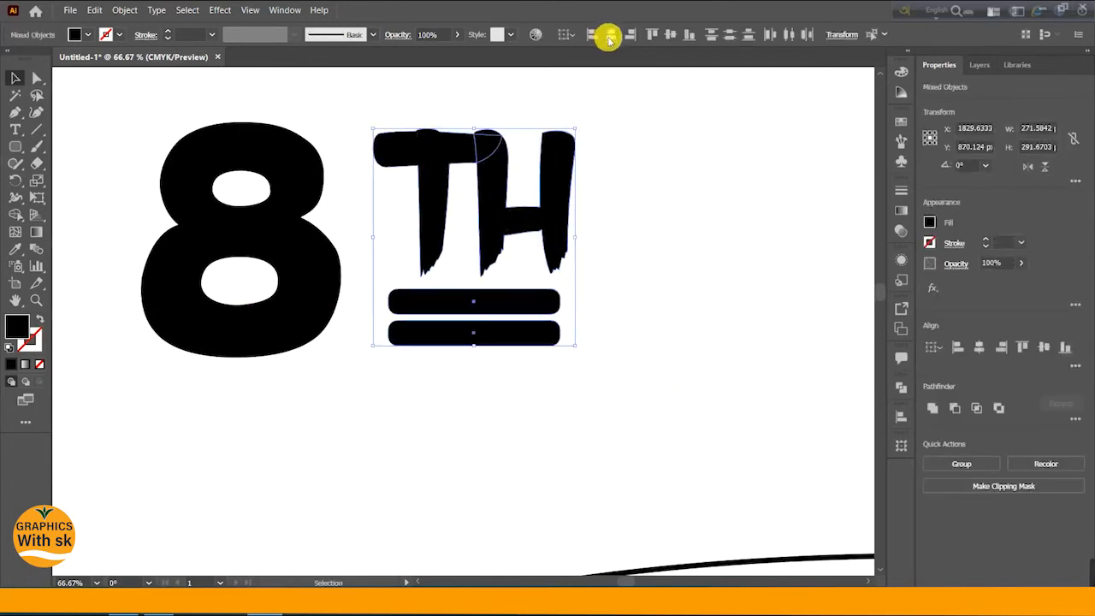
left_click(664, 175)
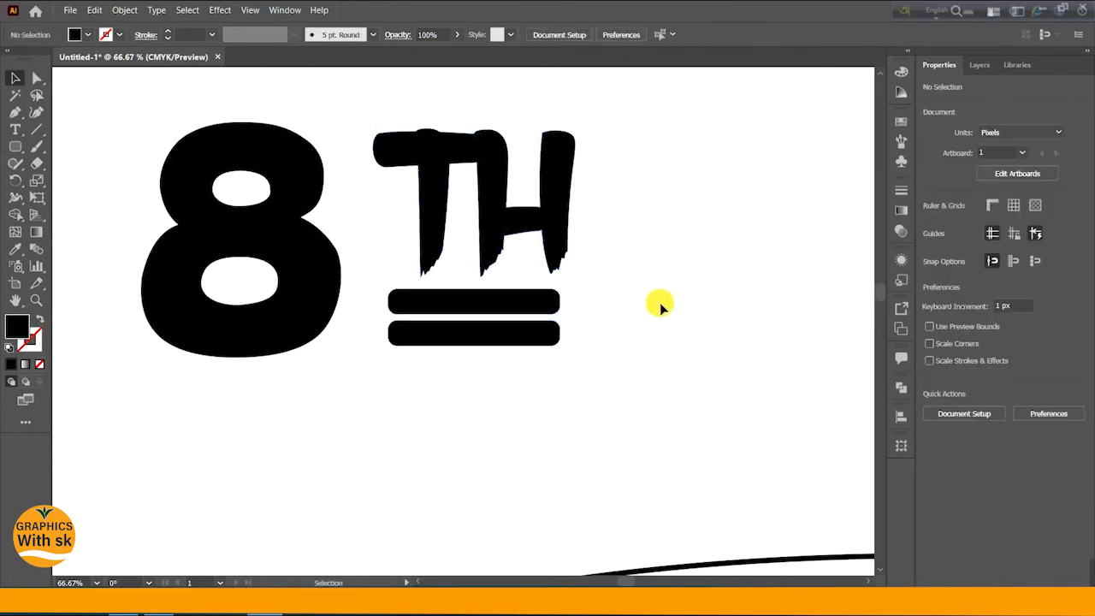
- Lengthen both bars so they reach the right edge of the TH letters
left_click(521, 306)
left_click_drag(568, 304, 577, 338)
left_click(548, 334)
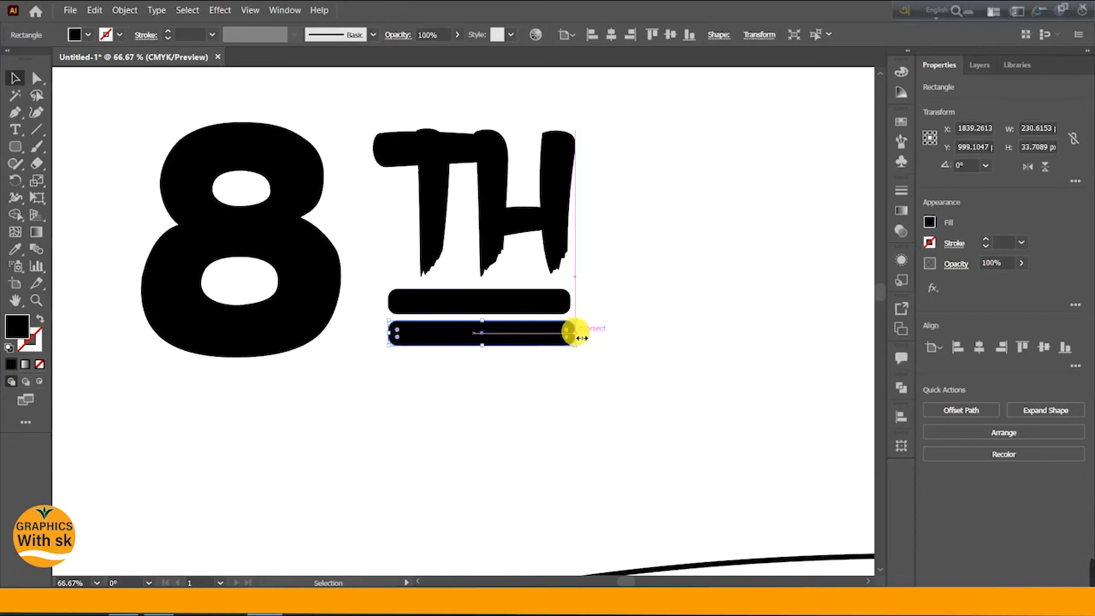
left_click(563, 300)
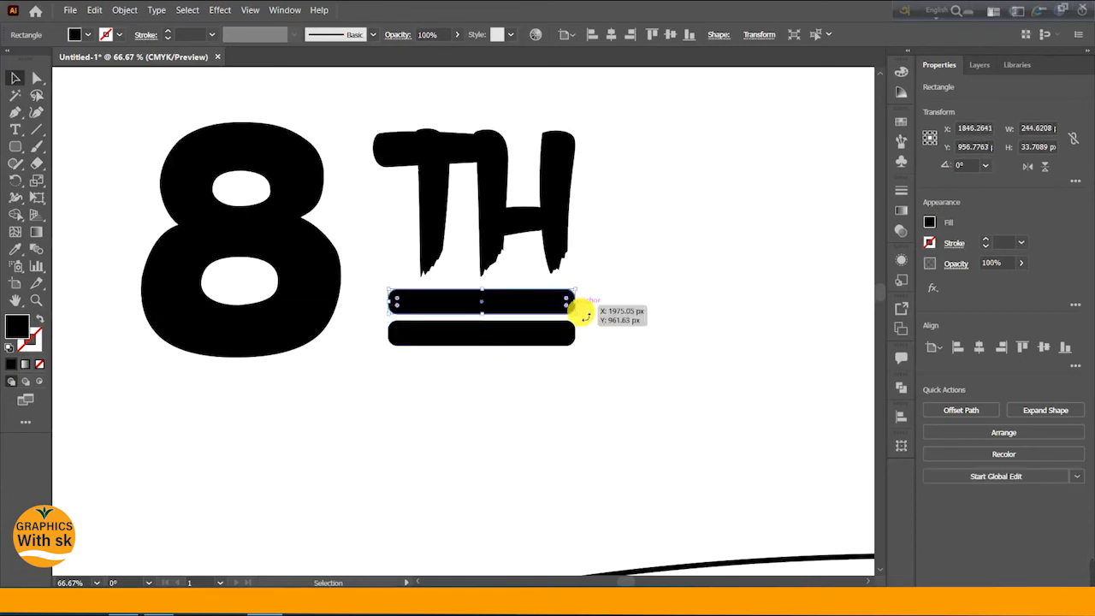
left_click(668, 345)
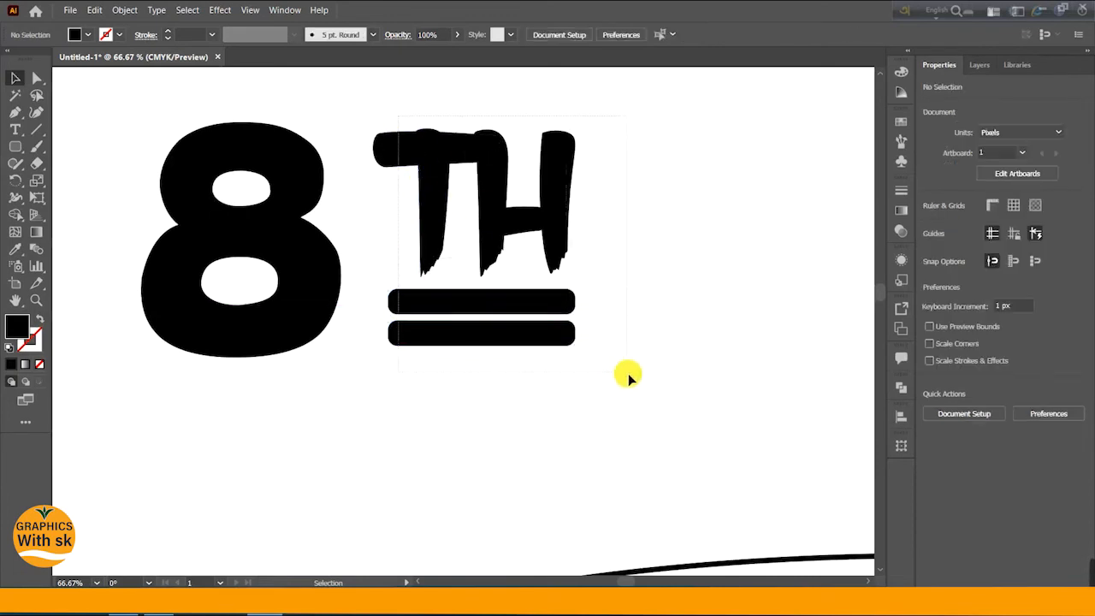
- Group the TH letters together with the two bars
left_click_drag(628, 373, 520, 257)
right_click(509, 217)
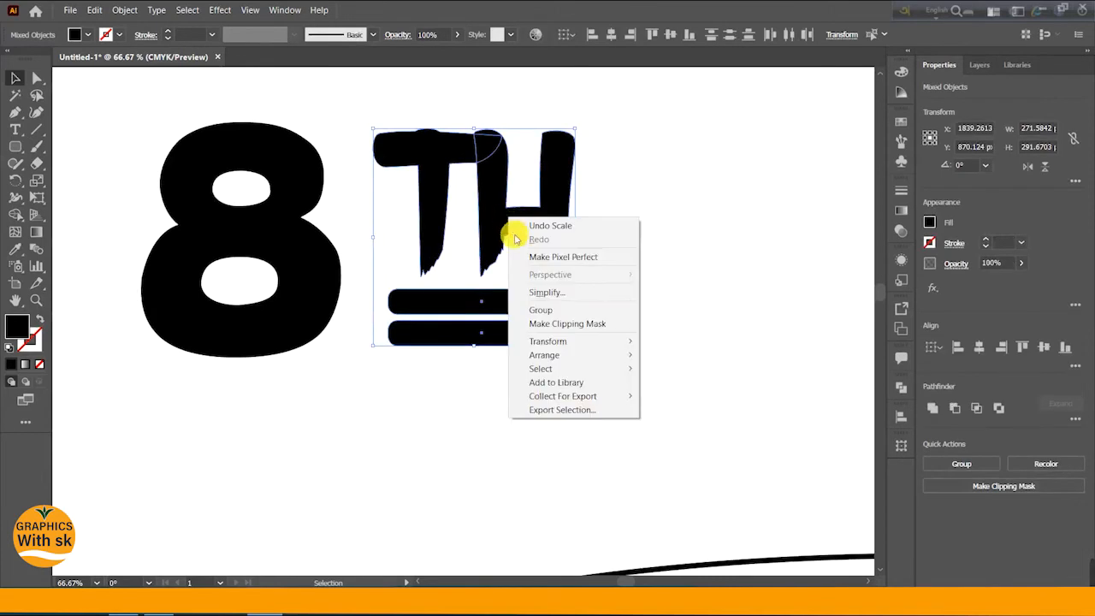
left_click(545, 311)
left_click(500, 375)
- Move the Annual group left so it sits next to the TH group
key("ctrl+minus")
key("ctrl+minus")
key("ctrl+minus")
key("ctrl+minus")
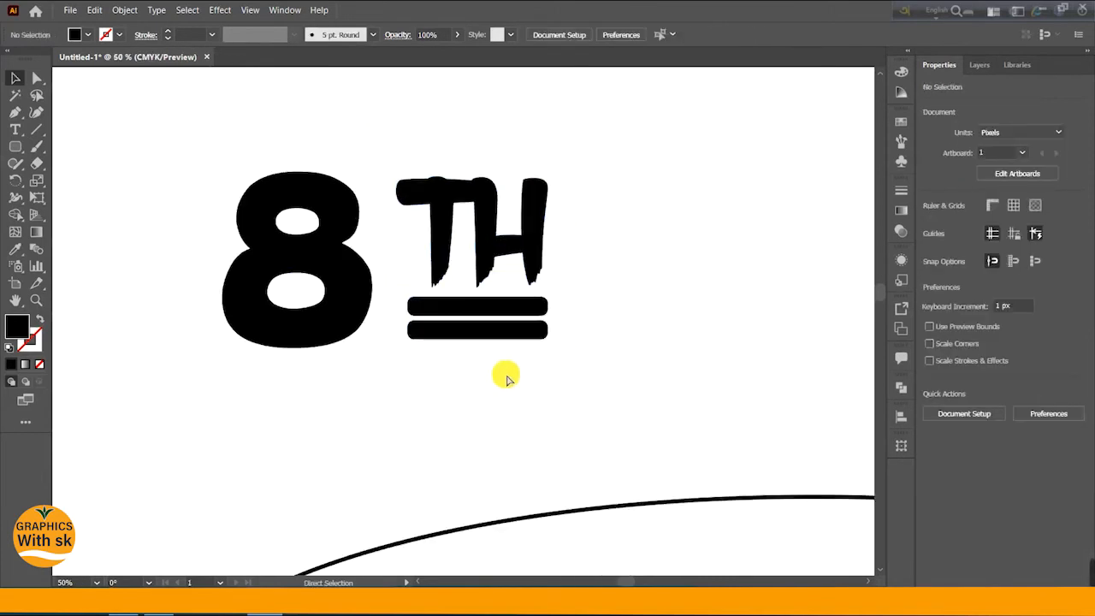
left_click_drag(669, 318, 558, 312)
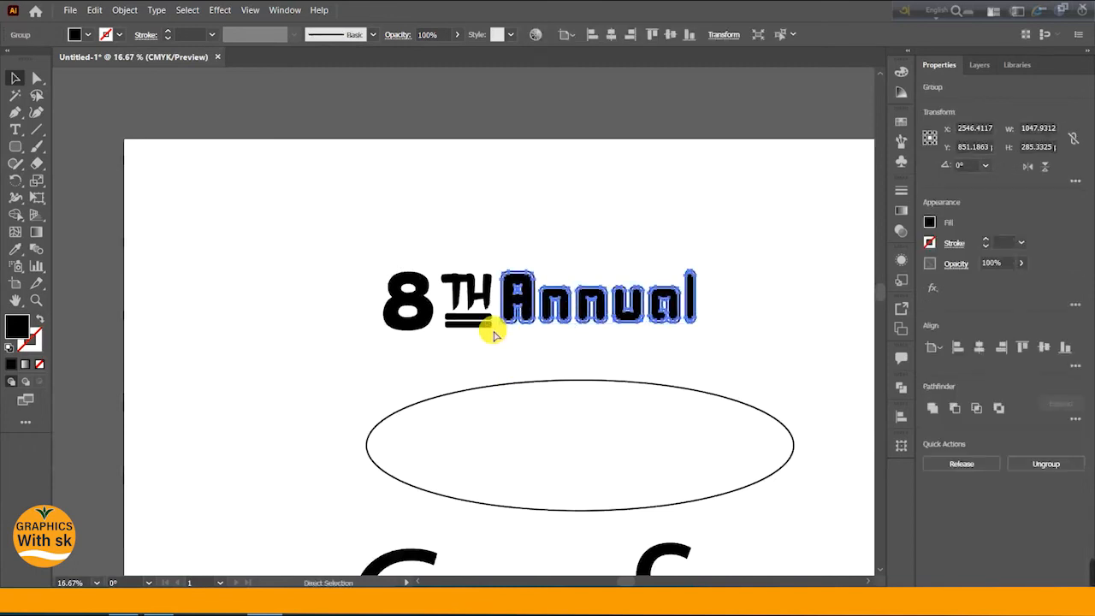
- Shift the 8 slightly upward
key("ctrl+plus")
key("ctrl+plus")
scroll(495, 334, "left", 4)
scroll(495, 334, "left", 2)
left_click(216, 285)
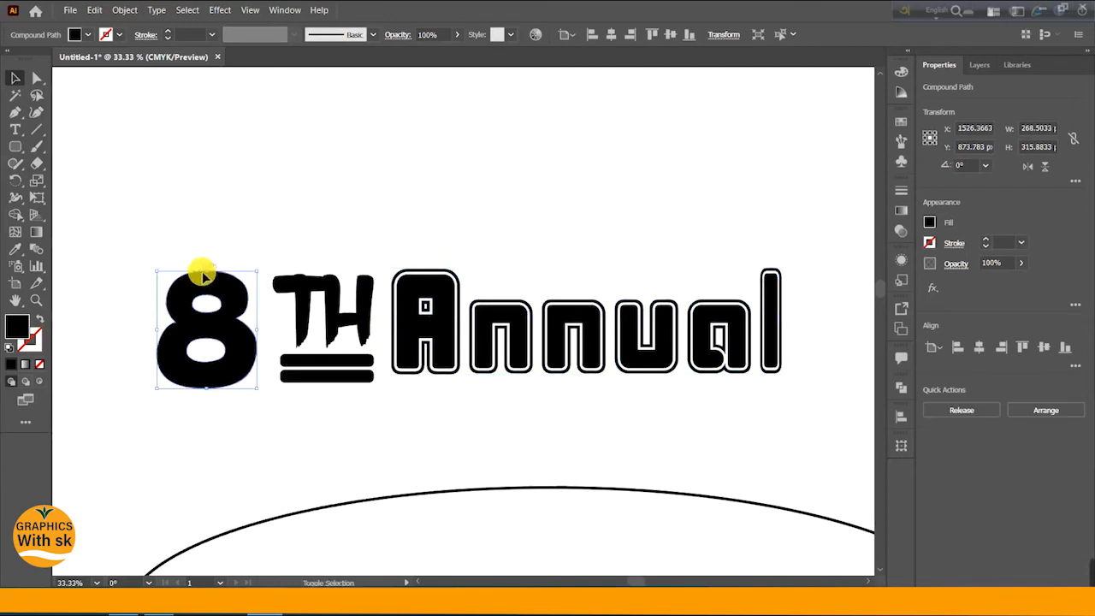
left_click_drag(209, 273, 210, 267)
- Scale up the Annual group to about 1124 by 306 px
left_click_drag(436, 299, 557, 328)
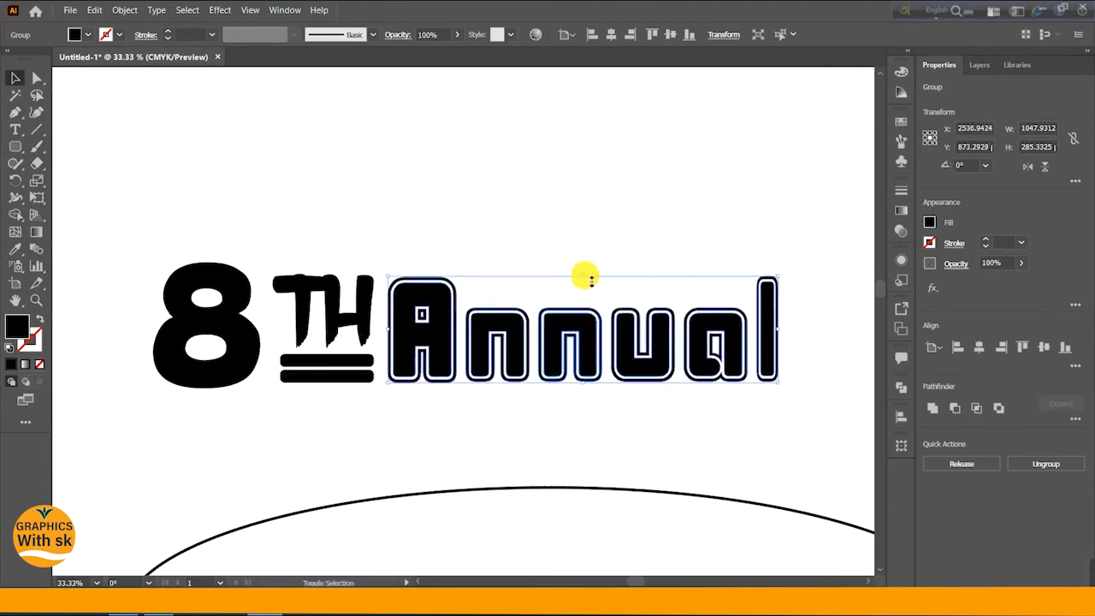
left_click_drag(777, 277, 805, 257)
left_click(734, 235)
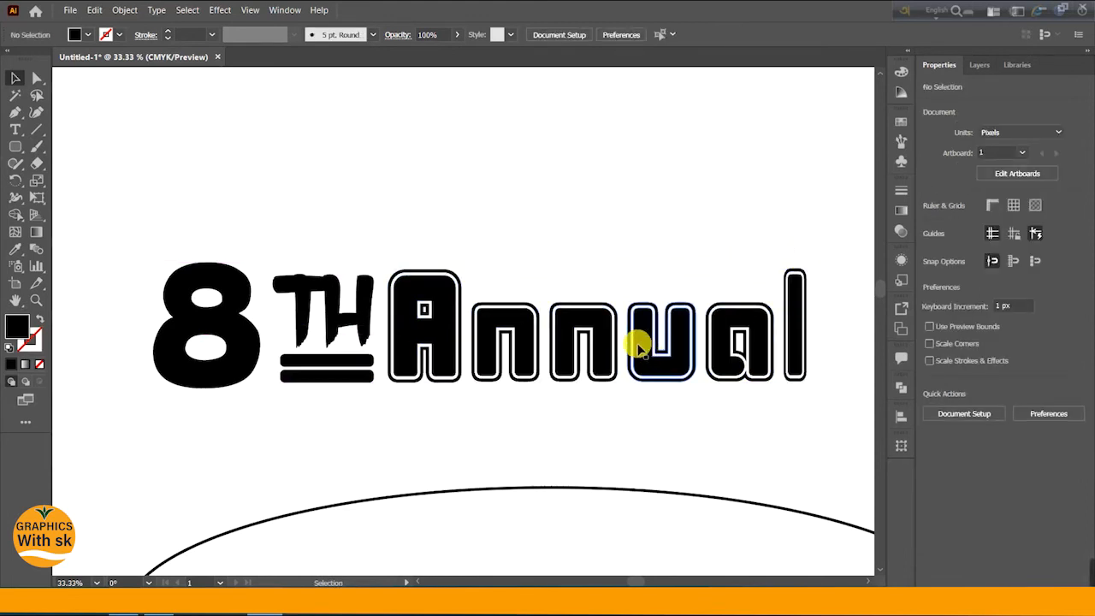
- Nudge the Annual group a few steps to the right
left_click(570, 314)
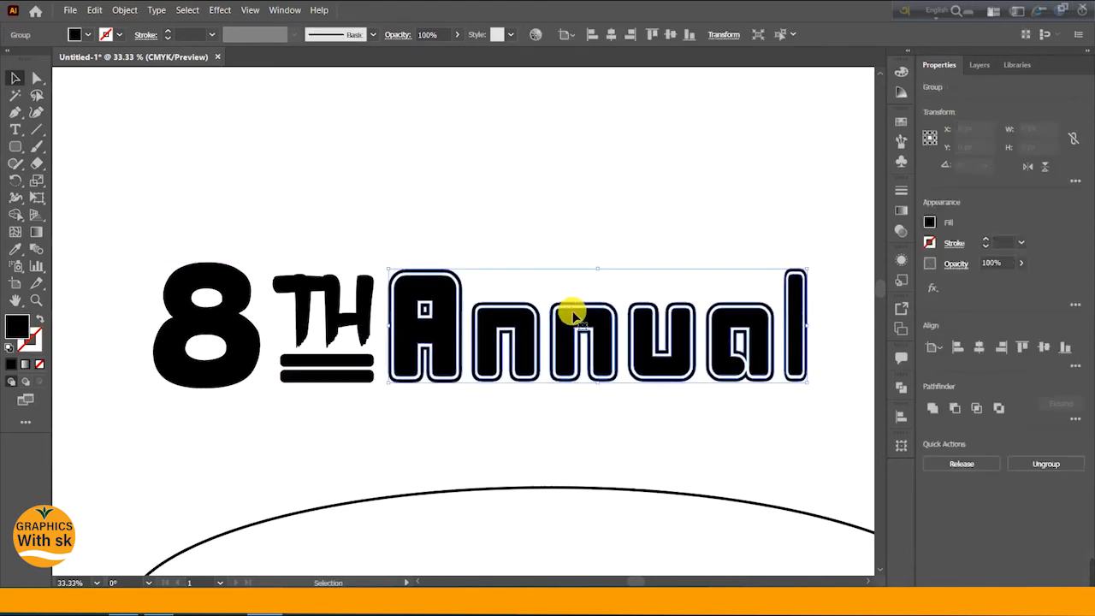
key("Right")
key("Right")
key("Right")
key("Right")
key("Right")
key("Right")
key("Right")
key("Right")
key("Right")
key("Right")
key("Right")
key("Right")
key("Right")
key("Right")
key("Right")
key("Right")
key("Right")
key("Right")
key("Right")
key("Right")
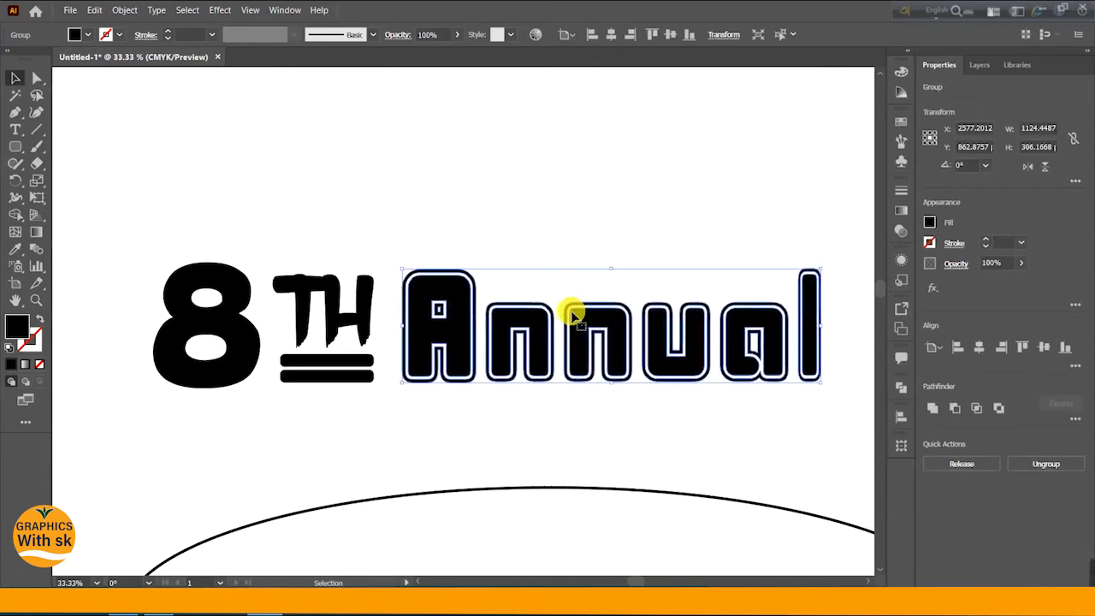
key("Right")
key("Right")
key("Right")
key("Right")
key("Right")
key("Right")
key("Right")
key("Right")
key("Right")
key("Right")
left_click(398, 152)
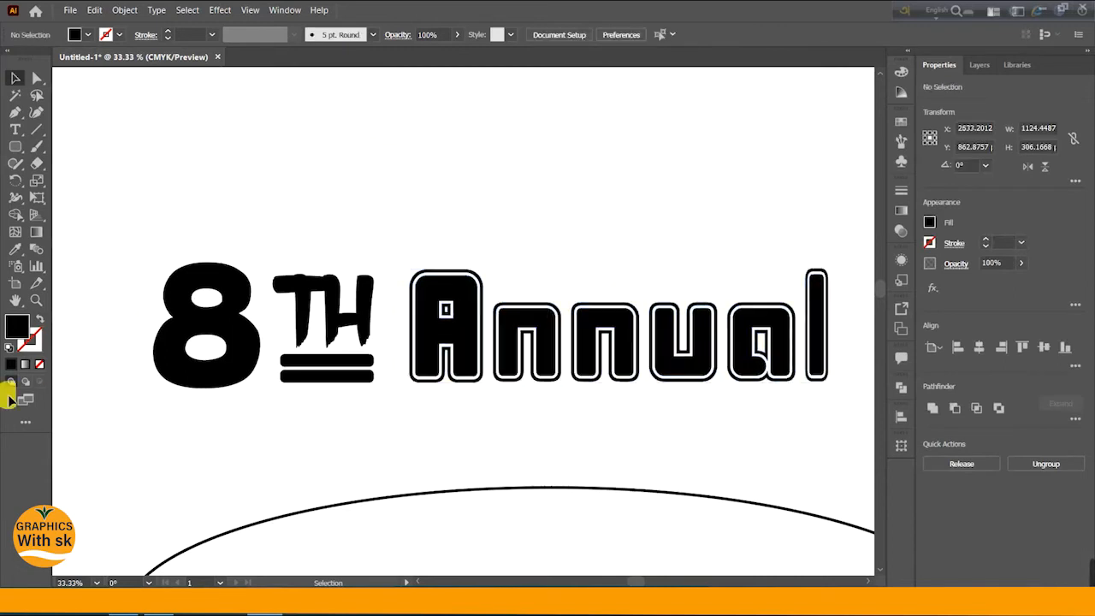
- Nudge the 8 rightward toward the TH group, fine-tuning its spacing
left_click(231, 338)
key("Right")
key("Right")
key("Right")
key("Right")
key("Right")
key("Right")
key("Right")
key("Right")
key("Right")
key("Right")
key("Right")
key("Right")
key("Right")
key("Right")
key("Right")
key("Right")
key("Right")
key("Right")
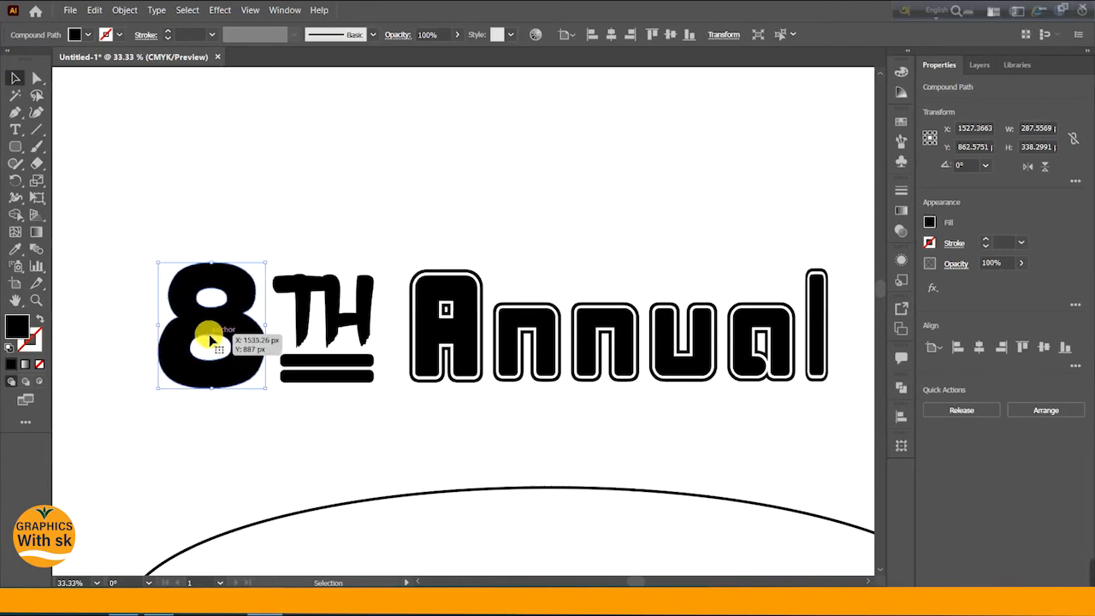
key("Right")
key("Right")
key("Right")
key("Right")
key("Right")
key("Right")
key("Right")
key("Right")
key("Right")
key("Right")
key("Right")
key("Right")
key("Right")
key("Right")
key("Right")
key("Right")
key("Right")
key("Right")
key("Right")
key("Right")
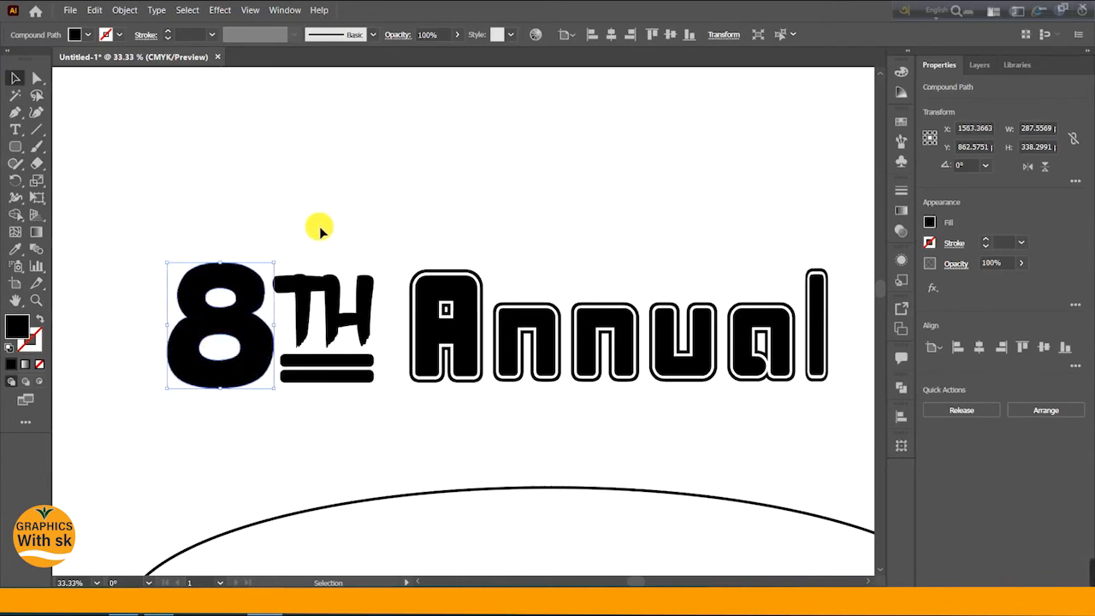
left_click(333, 240)
left_click(247, 333)
key("Right")
key("Right")
key("Right")
key("Right")
key("Right")
key("Right")
key("Right")
key("Right")
key("Right")
key("Right")
key("Right")
key("Right")
key("Right")
key("Right")
key("Right")
key("Right")
key("Right")
key("Right")
key("Right")
key("Right")
key("Left")
key("Left")
key("Left")
key("Left")
key("Left")
key("Left")
key("Left")
key("Left")
key("Left")
key("Left")
key("Left")
key("Left")
key("Left")
key("Left")
key("Left")
key("Left")
key("Left")
key("Left")
key("Left")
key("Left")
key("Right")
key("Right")
key("Right")
key("Right")
key("Right")
key("Right")
key("Right")
key("Right")
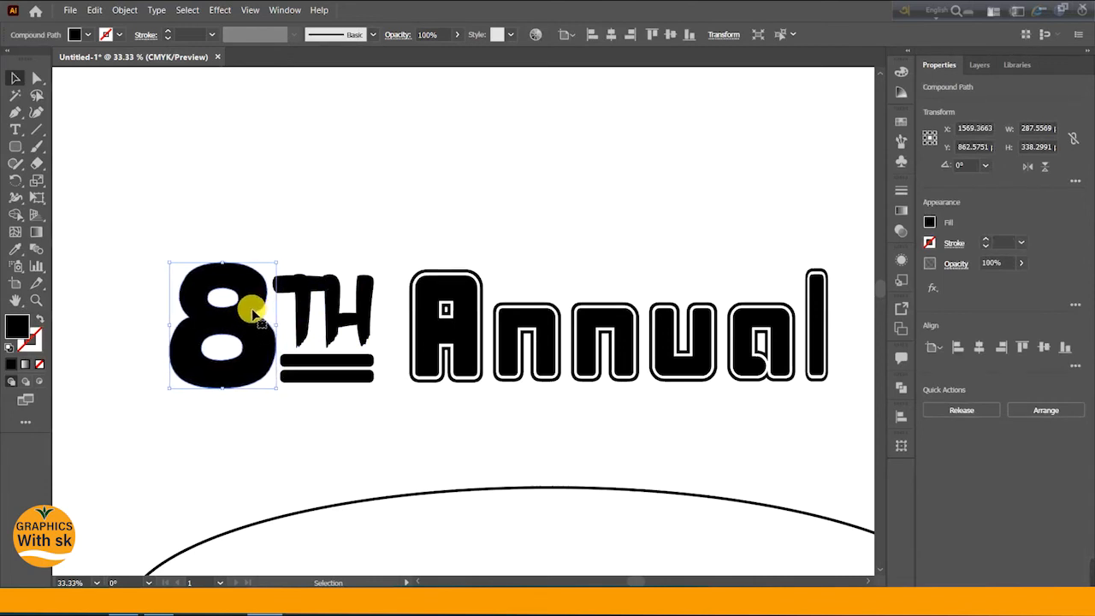
left_click(435, 251)
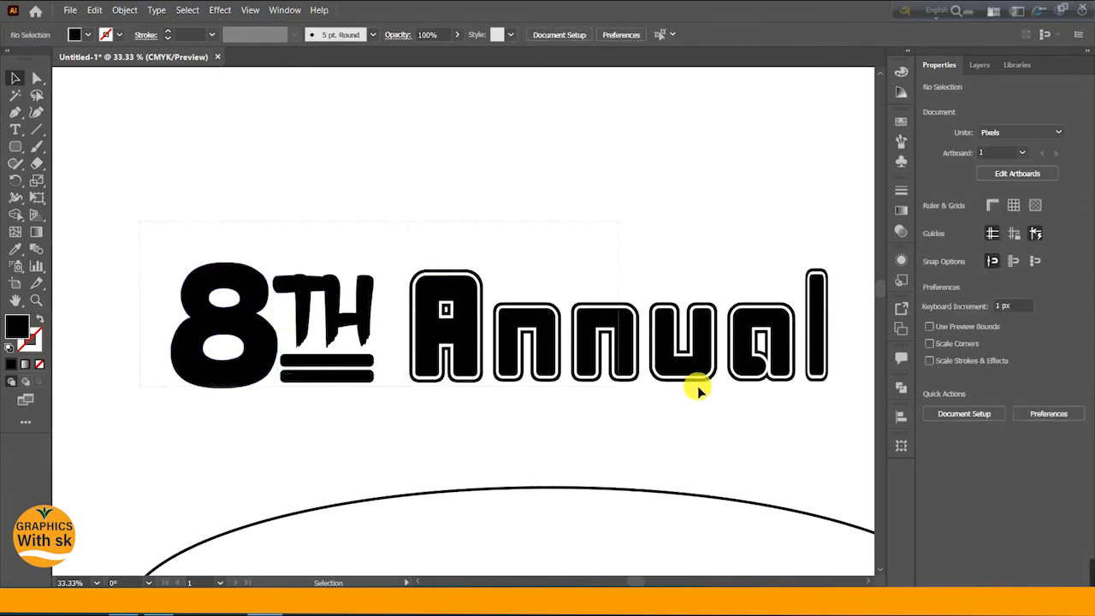
- Select the 8, TH and Annual elements and group them into one title
left_click_drag(820, 381, 821, 382)
right_click(643, 348)
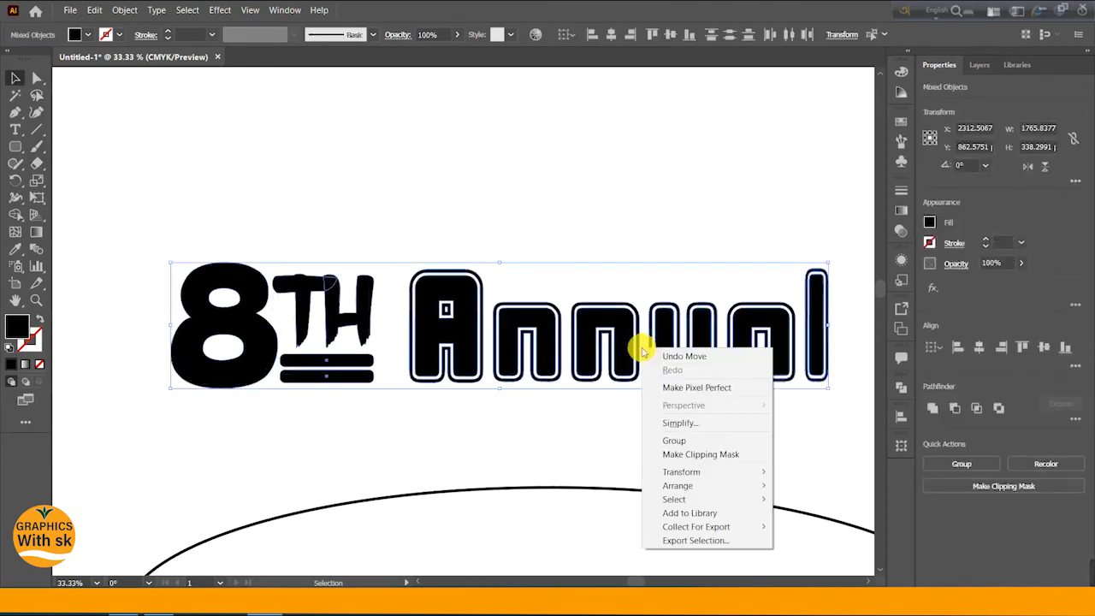
left_click(677, 441)
- Move the grouped 8TH Annual title into the center of the ellipse
key("ctrl+minus")
key("ctrl+minus")
key("ctrl+minus")
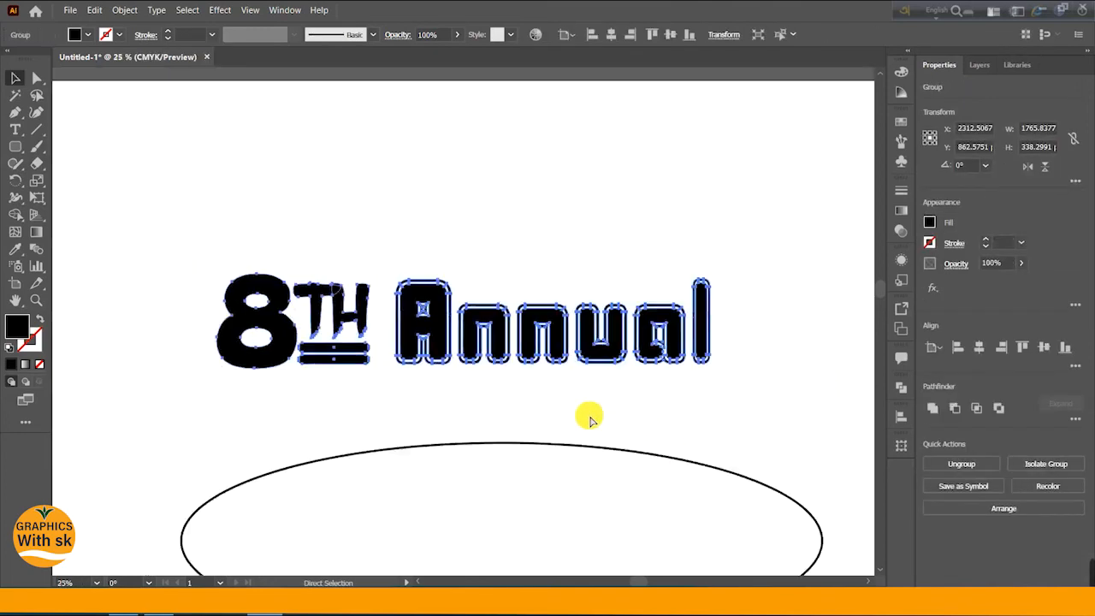
scroll(581, 415, "down", 3)
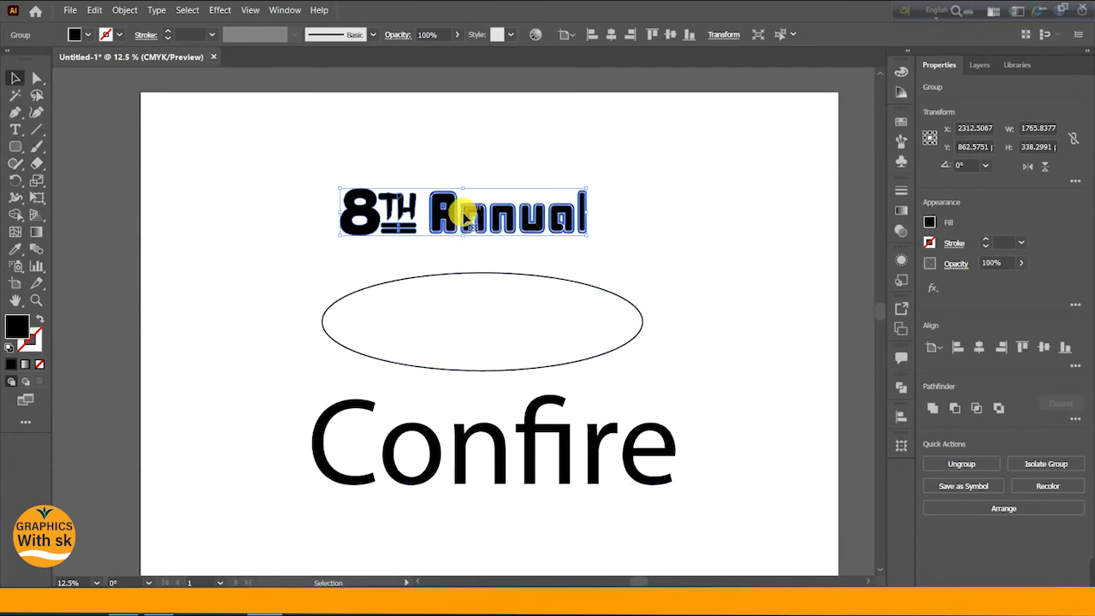
left_click_drag(465, 202, 475, 303)
mouse_move(491, 339)
left_mouse_down()
mouse_move(489, 306)
mouse_move(489, 319)
left_mouse_up()
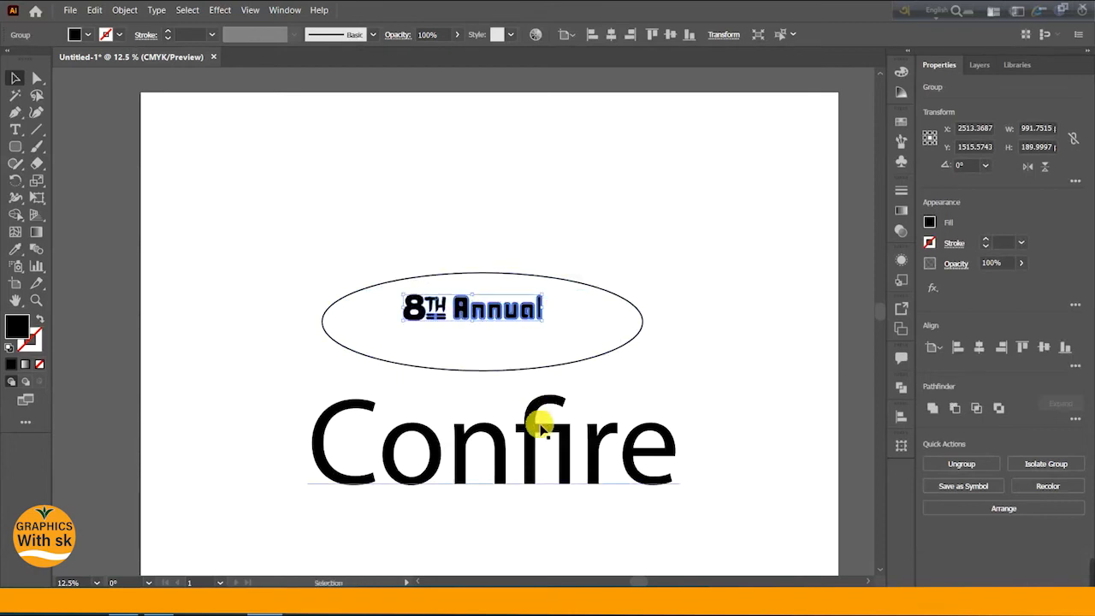
- Set the Confire text's font to Dozen Regular and shift it slightly left
left_click(538, 441)
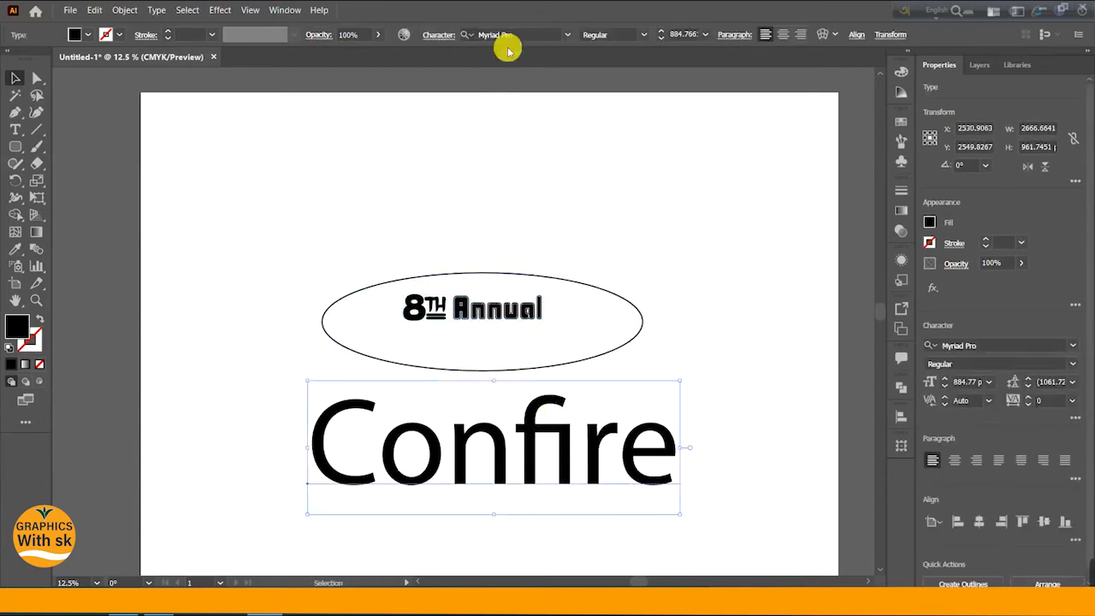
left_click(569, 36)
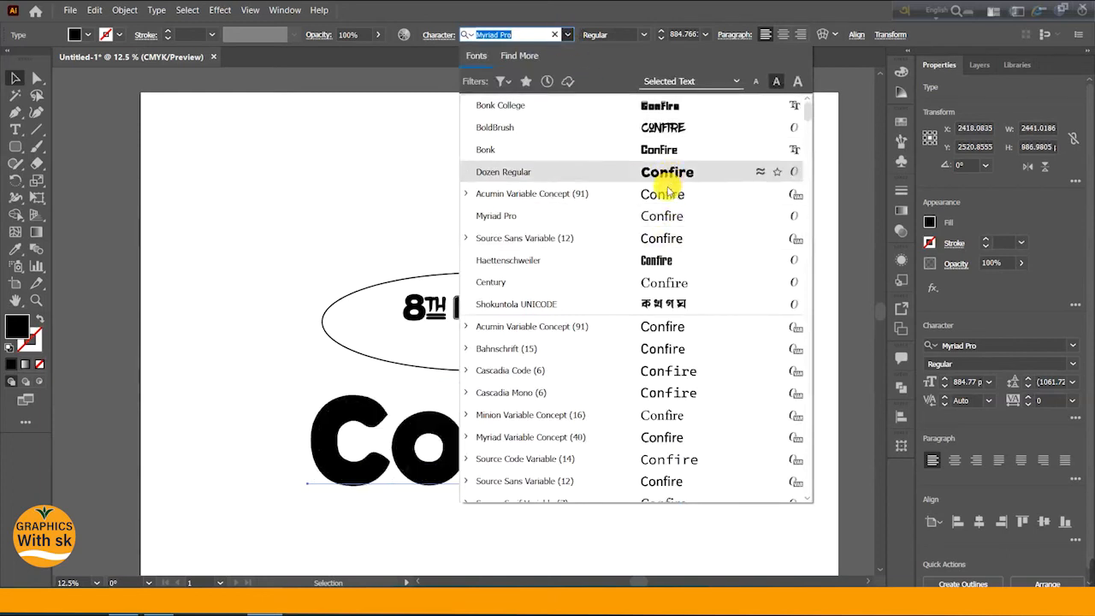
left_click(653, 172)
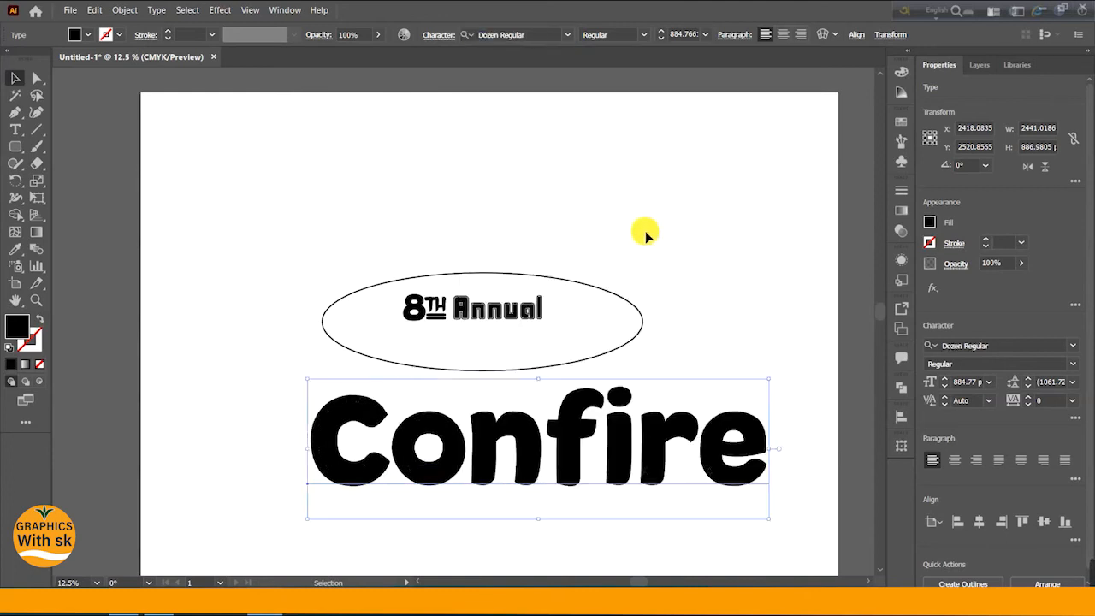
left_click_drag(570, 455, 535, 451)
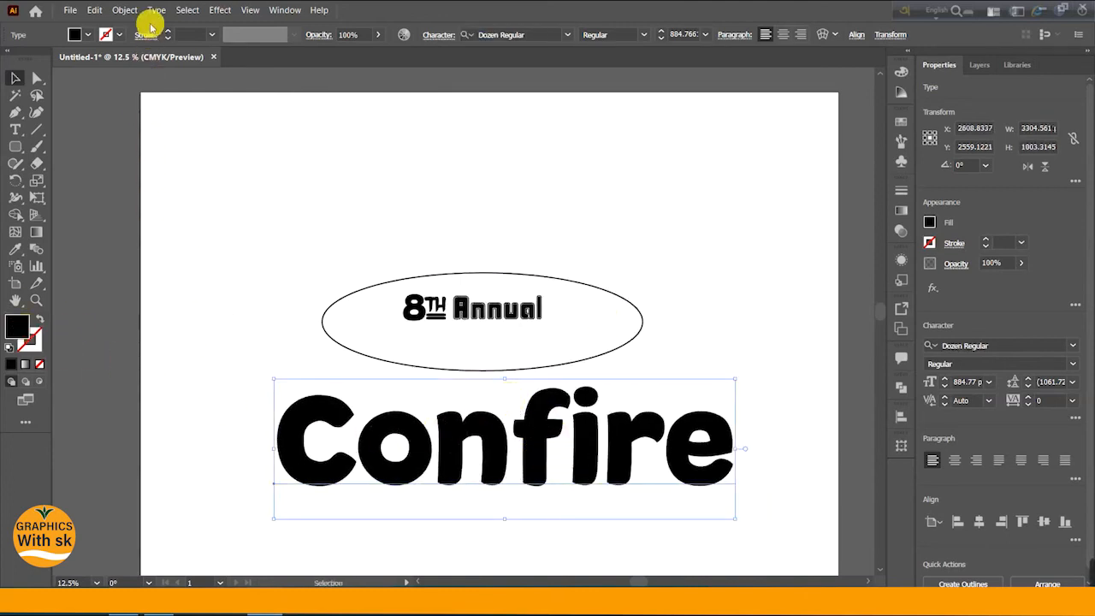
- Expand the Confire text into outlined shapes with Object and Fill options
left_click(125, 11)
left_click(157, 156)
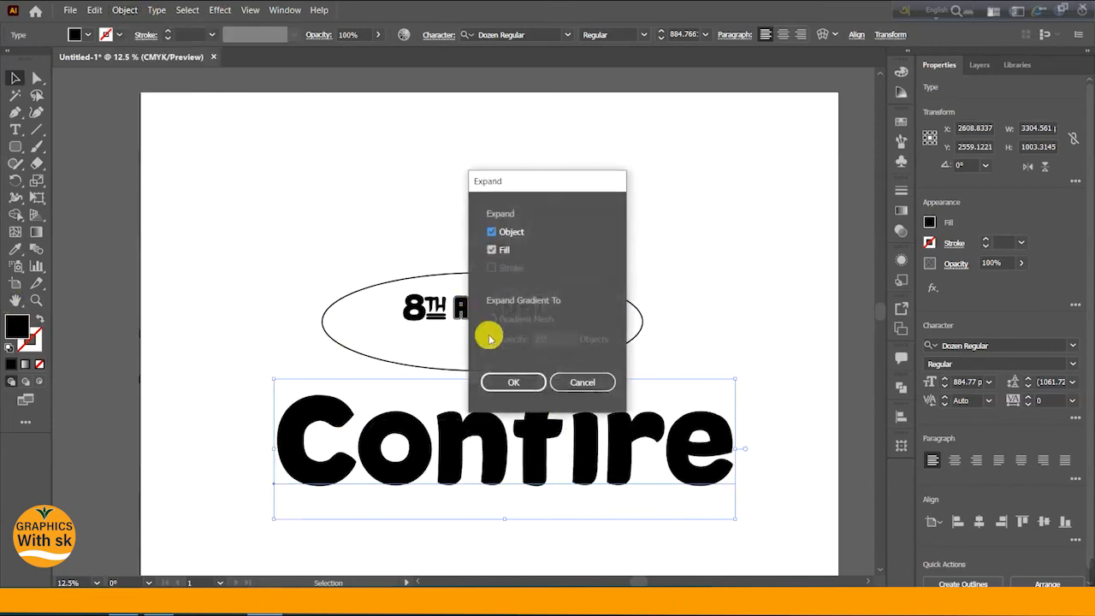
left_click(504, 380)
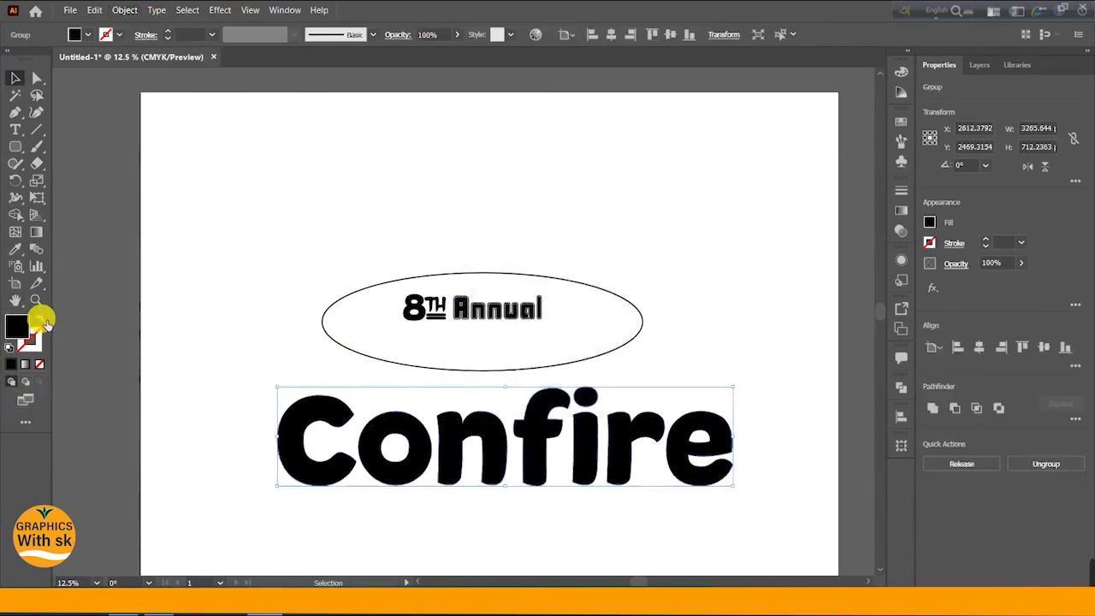
- Swap the Confire shapes' fill and stroke, making the stroke black, and raise the stroke weight to 82 pt
left_click(40, 320)
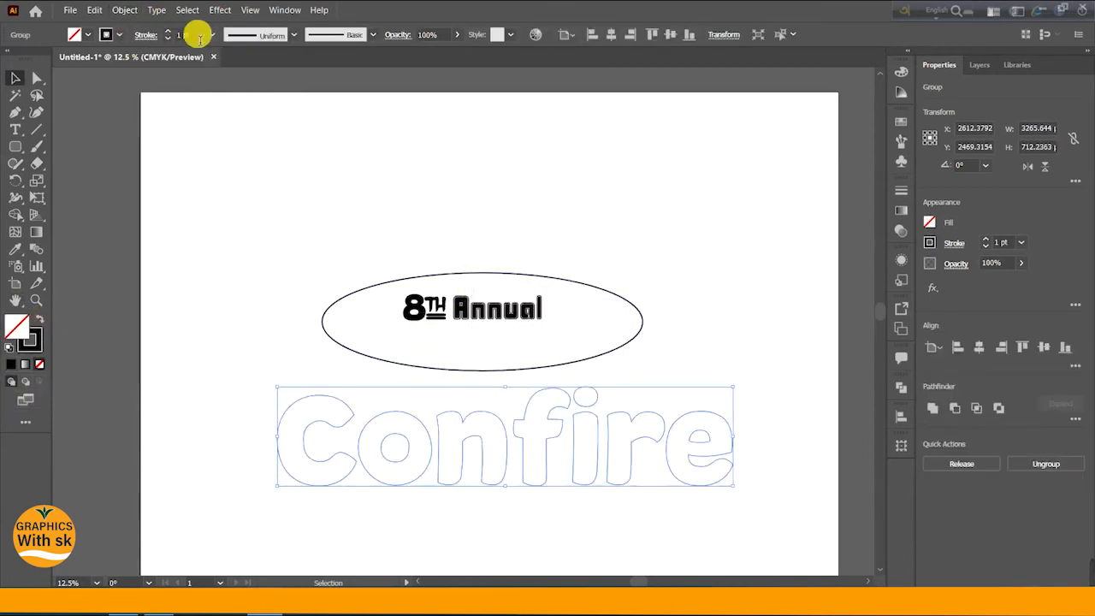
scroll(196, 38, "up", 19)
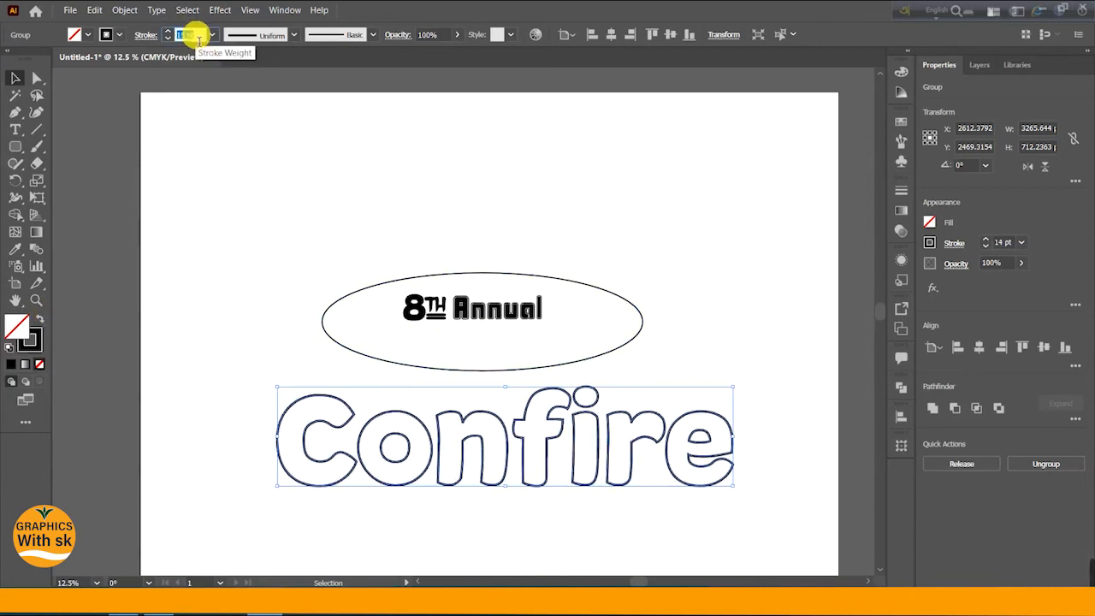
scroll(198, 39, "up", 8)
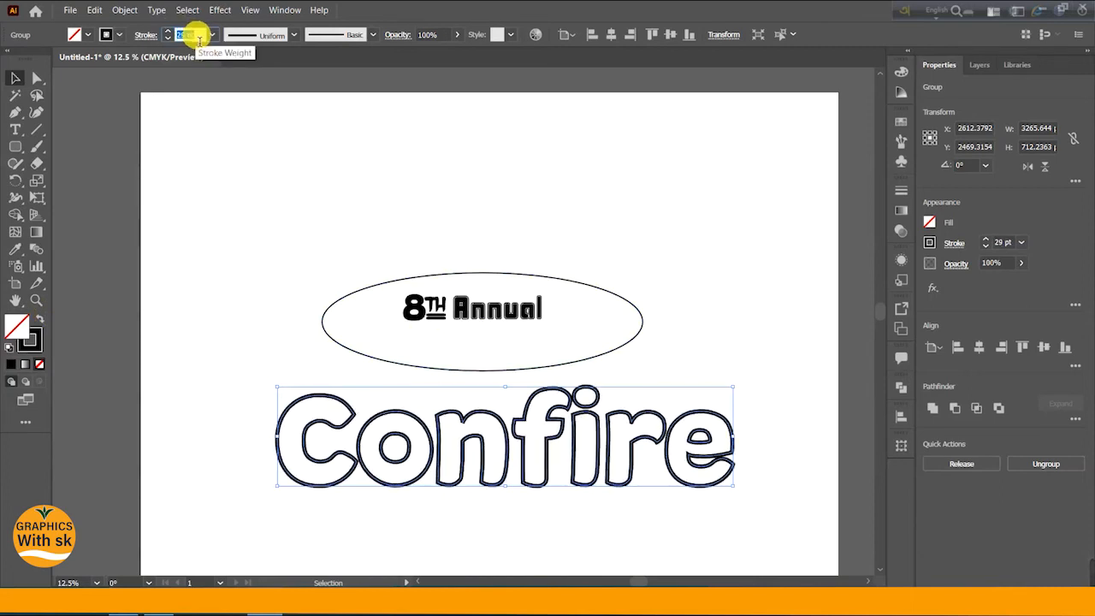
scroll(197, 38, "up", 19)
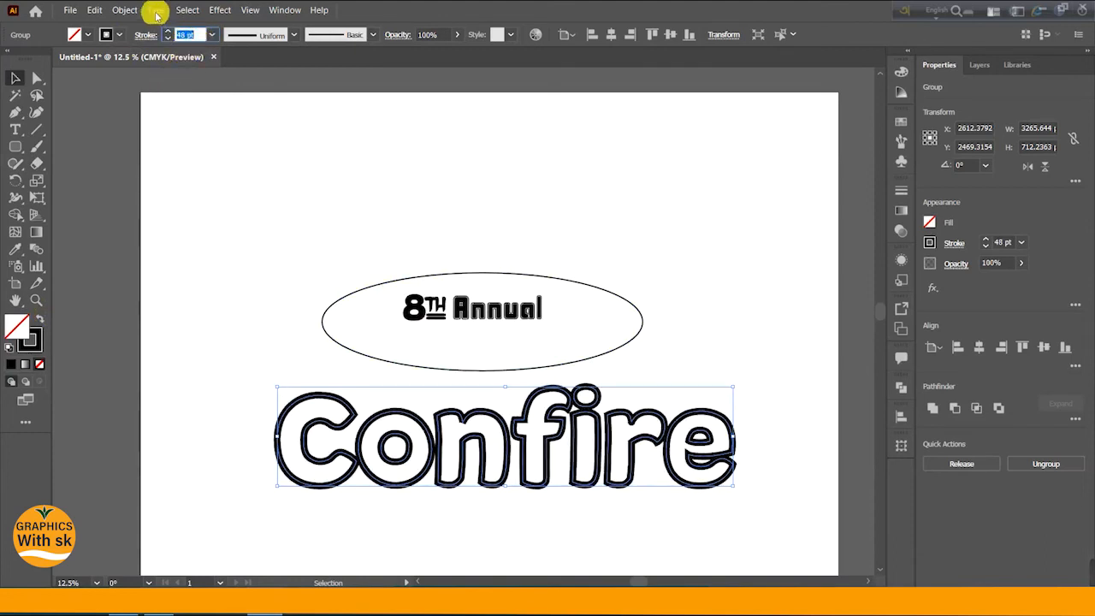
scroll(200, 39, "up", 20)
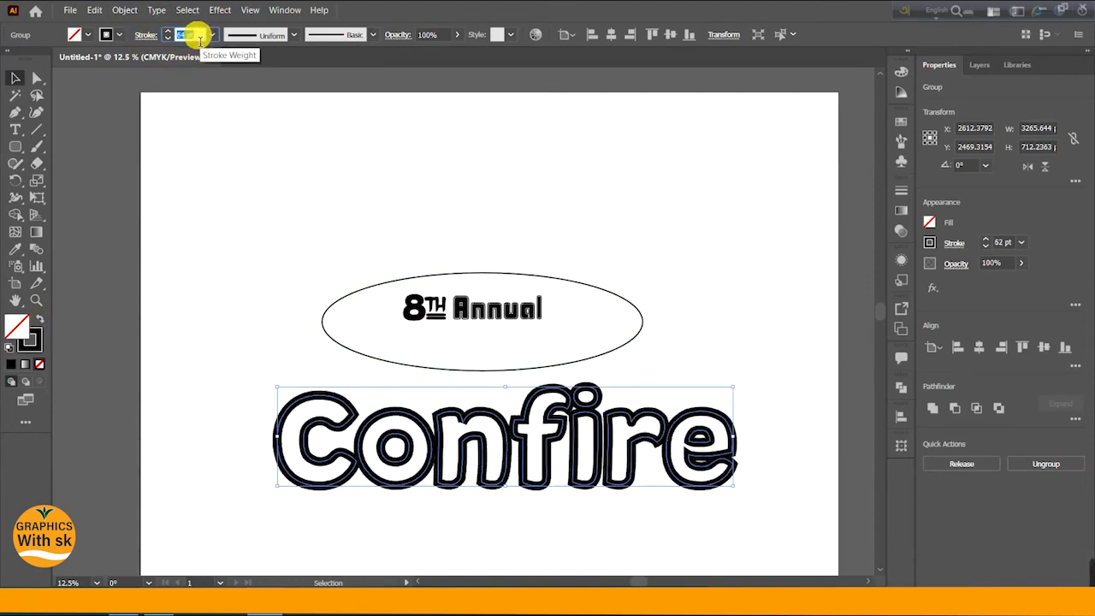
scroll(196, 39, "up", 20)
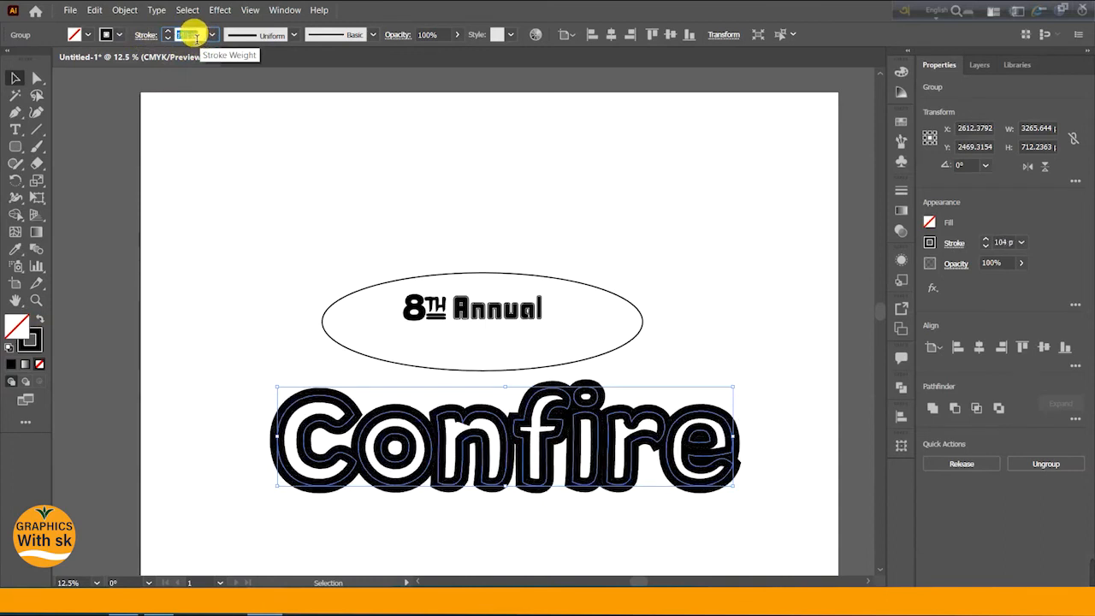
scroll(196, 37, "down", 20)
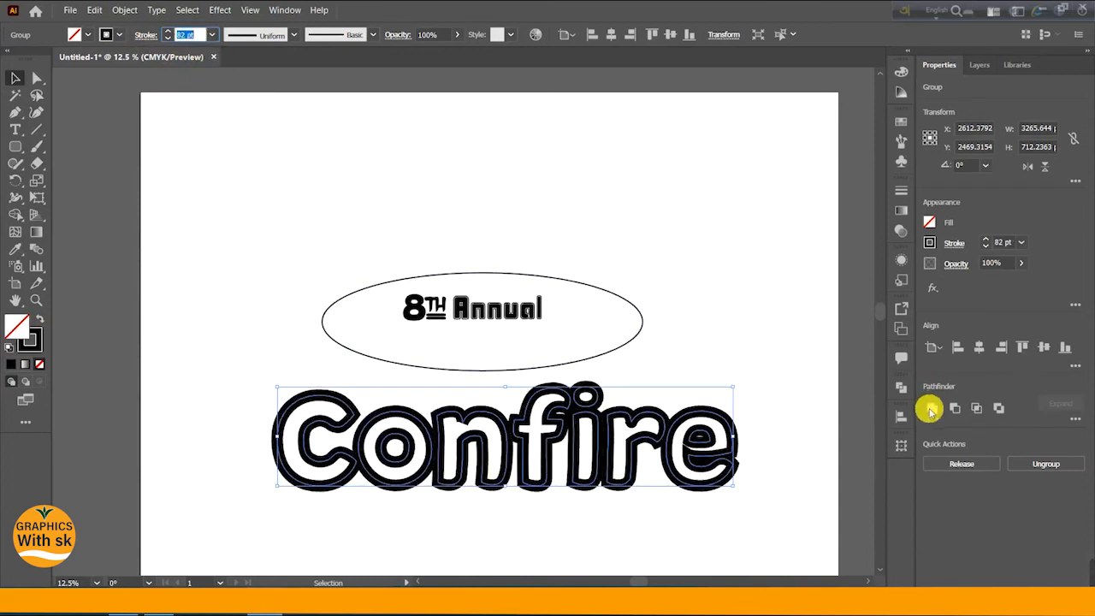
- Set the Confire stroke's cap and corner to round in the Stroke panel
left_click(901, 190)
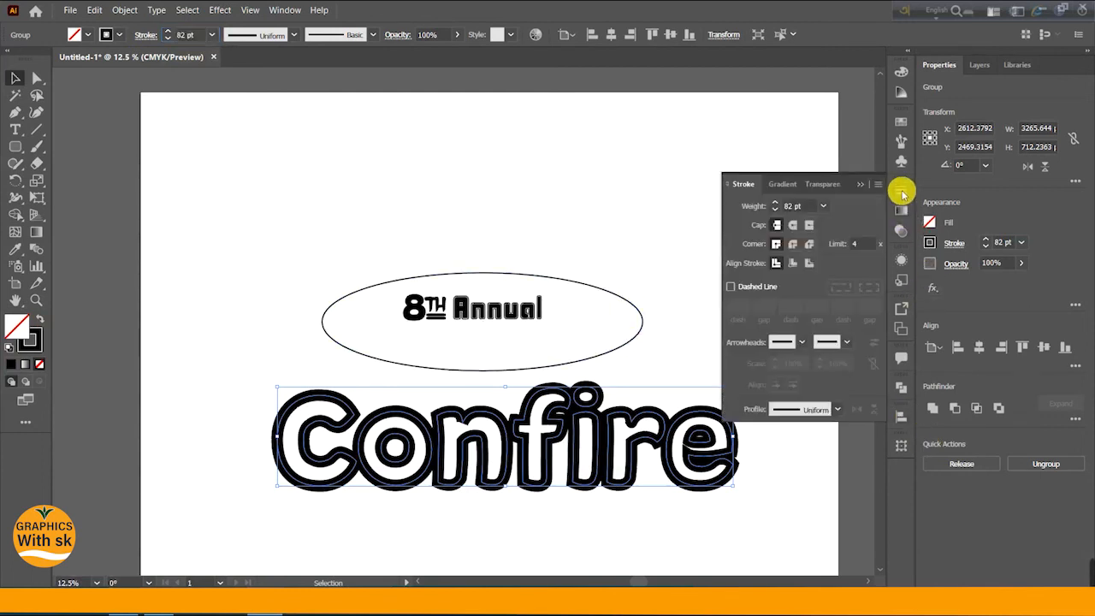
left_click(794, 226)
left_click(794, 245)
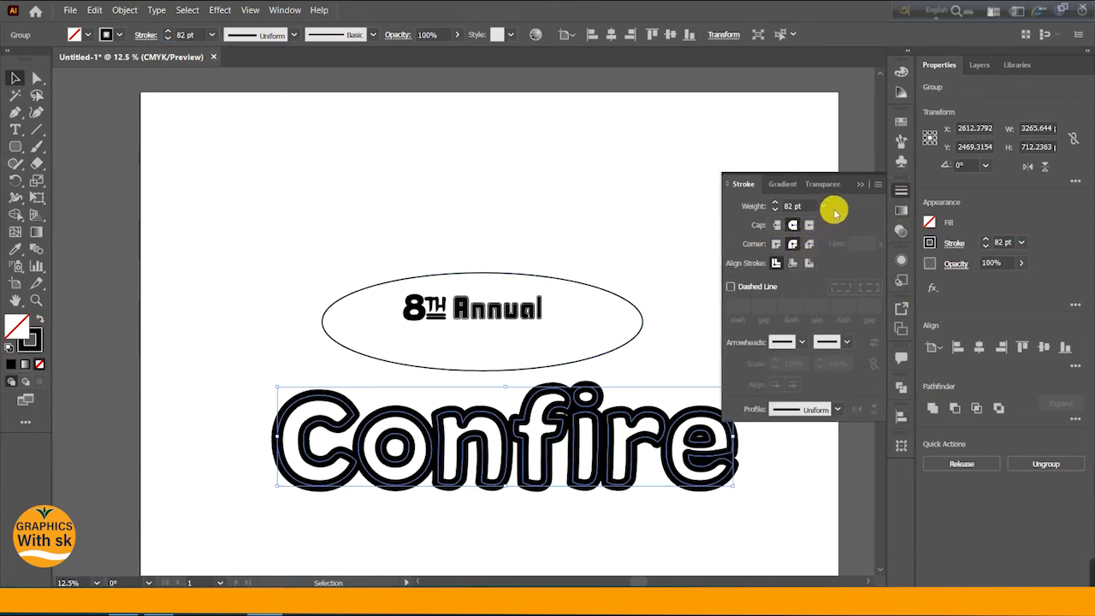
left_click(902, 190)
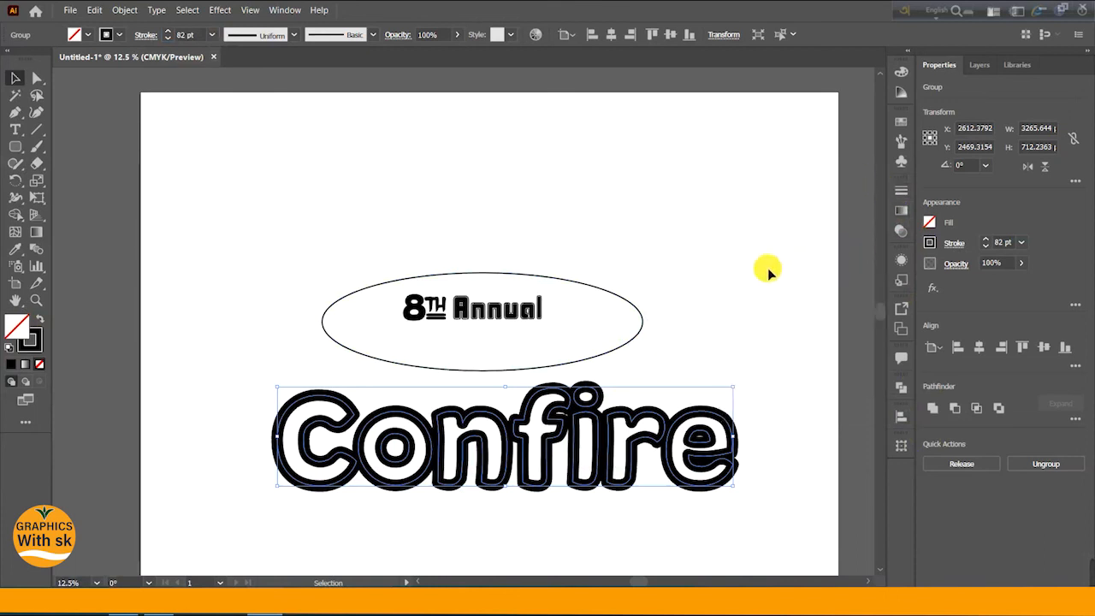
- Set the Confire stroke weight to 70 pt and deselect the artwork
left_click(202, 37)
scroll(196, 37, "up", 7)
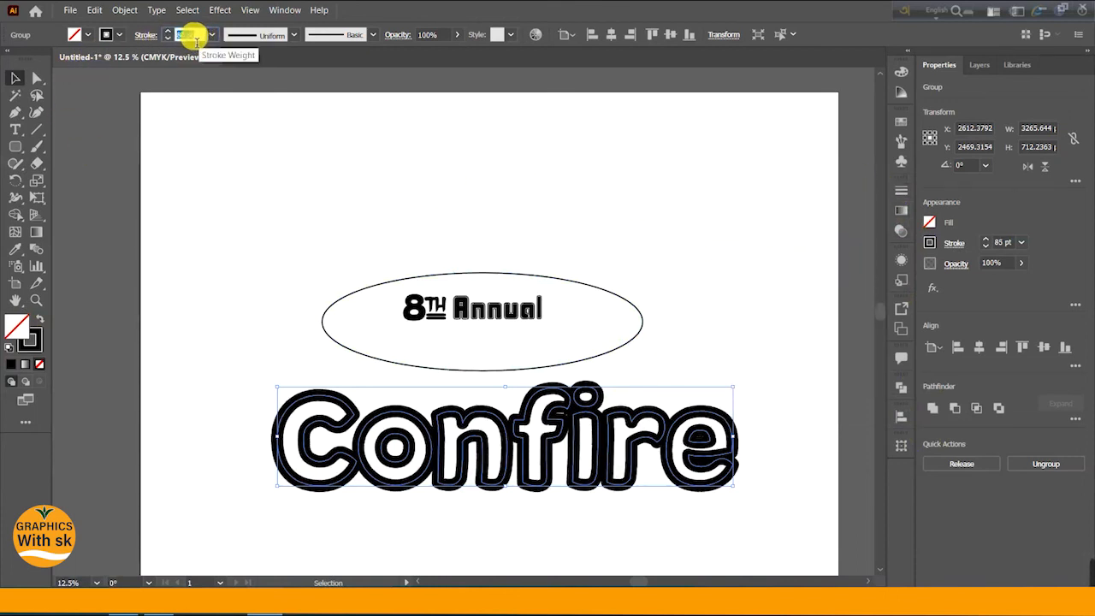
scroll(190, 39, "up", 2)
scroll(190, 40, "down", 4)
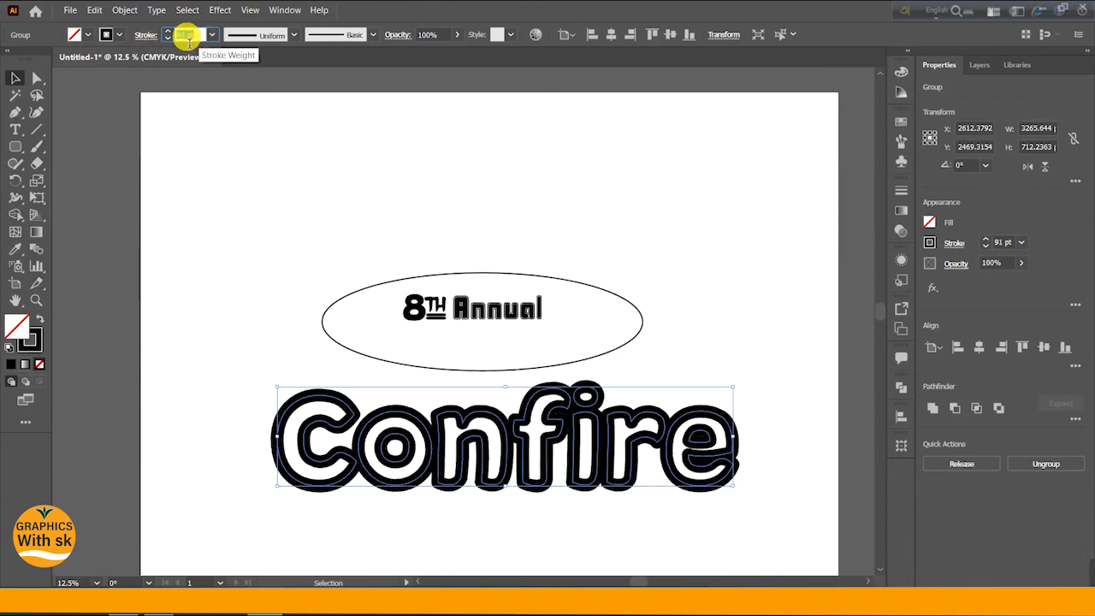
scroll(189, 40, "down", 15)
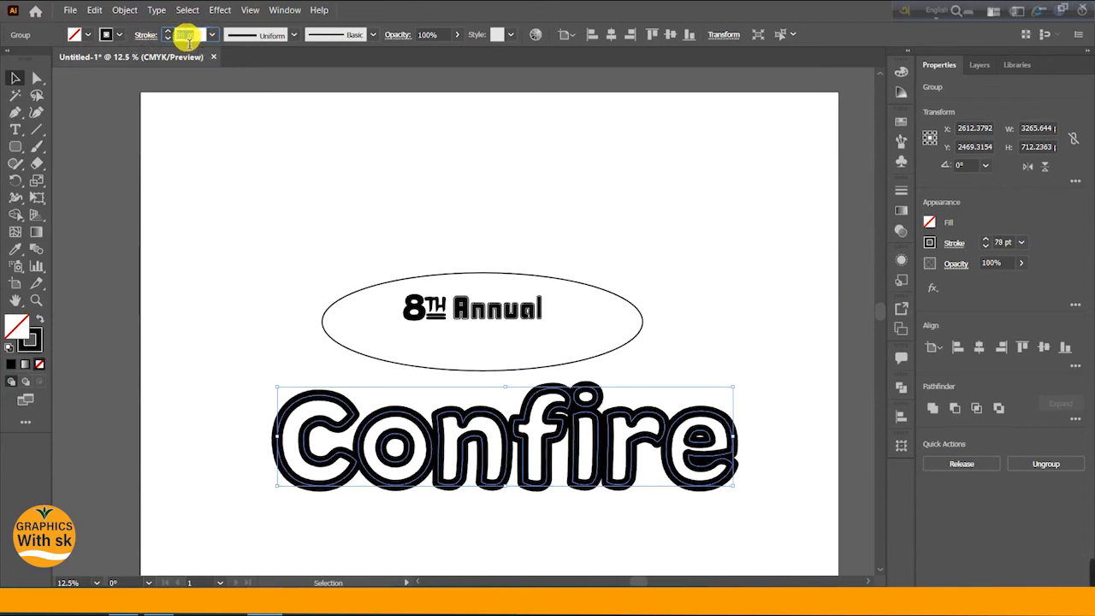
scroll(189, 42, "down", 6)
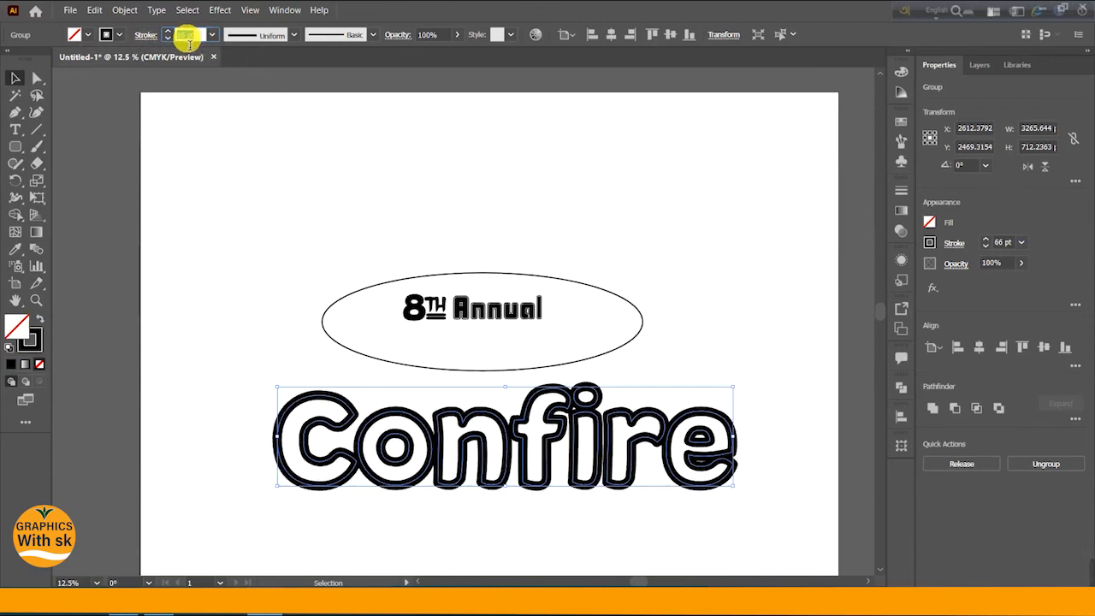
scroll(189, 43, "up", 5)
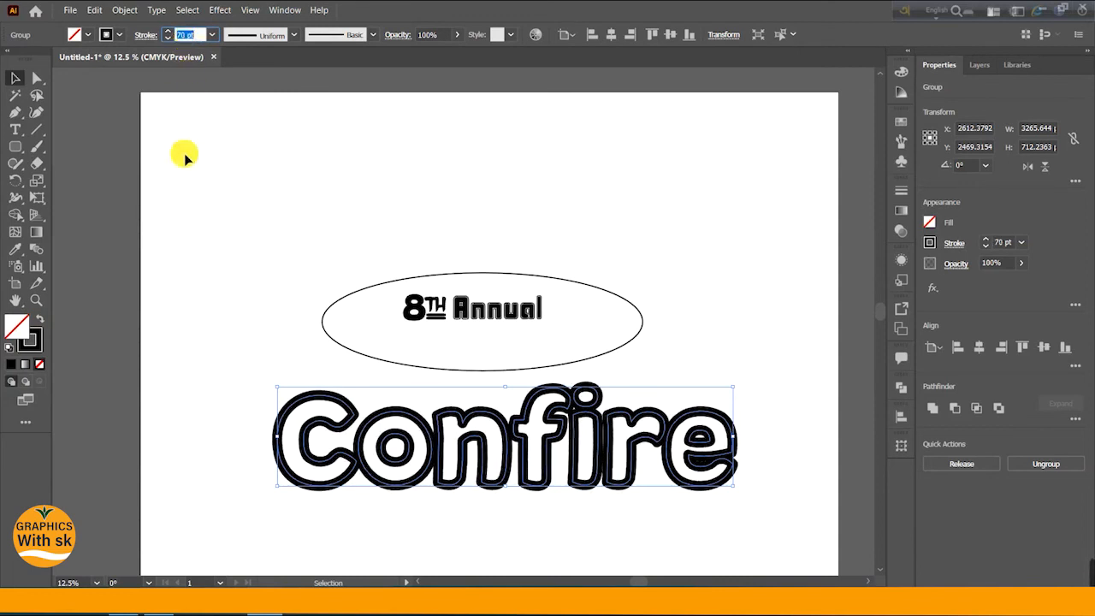
left_click(183, 103)
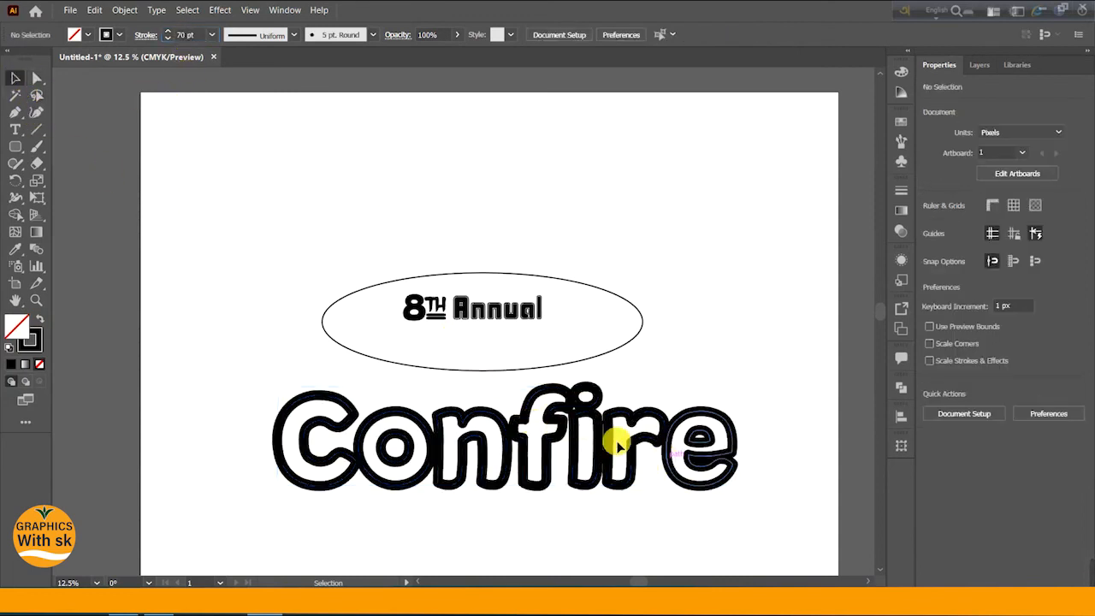
left_click_drag(698, 534, 698, 536)
left_click(605, 534)
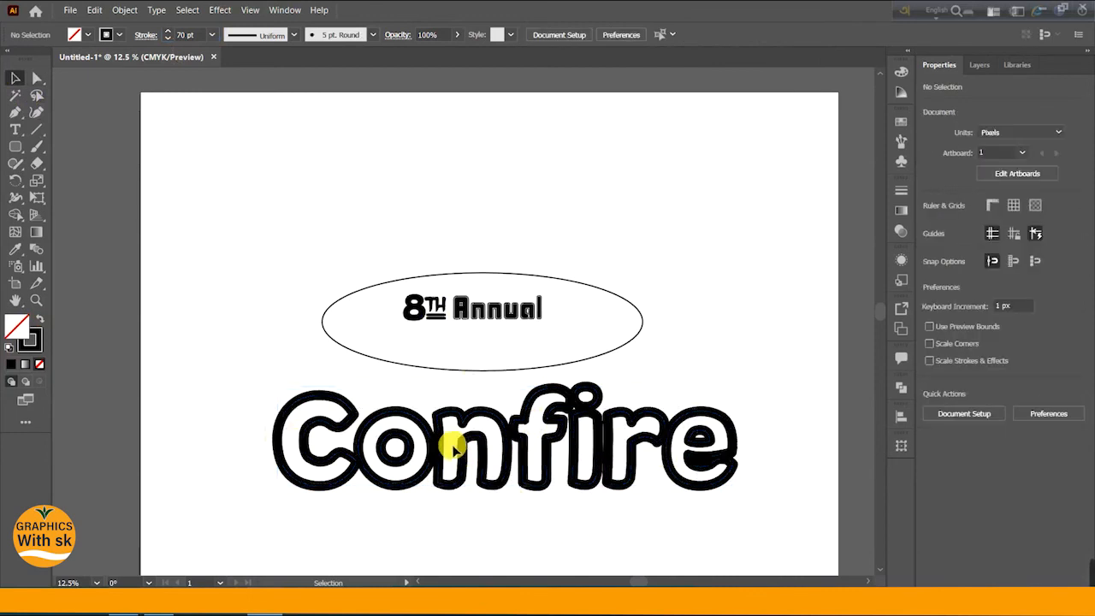
mouse_move(431, 435)
left_mouse_down()
mouse_move(481, 435)
mouse_move(436, 434)
left_mouse_up()
left_click(641, 396)
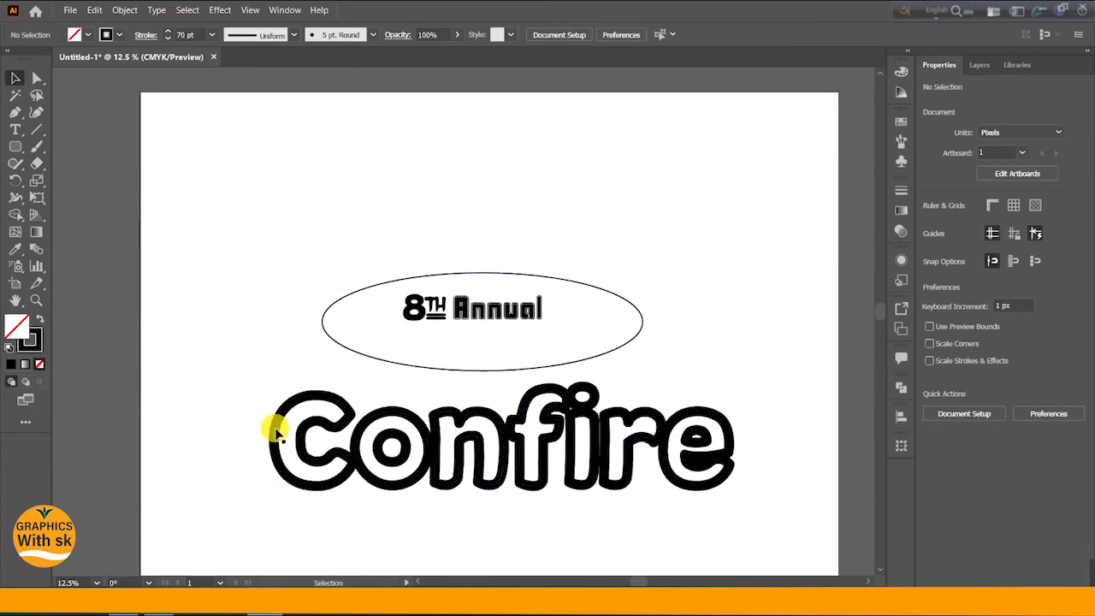
mouse_move(1061, 571)
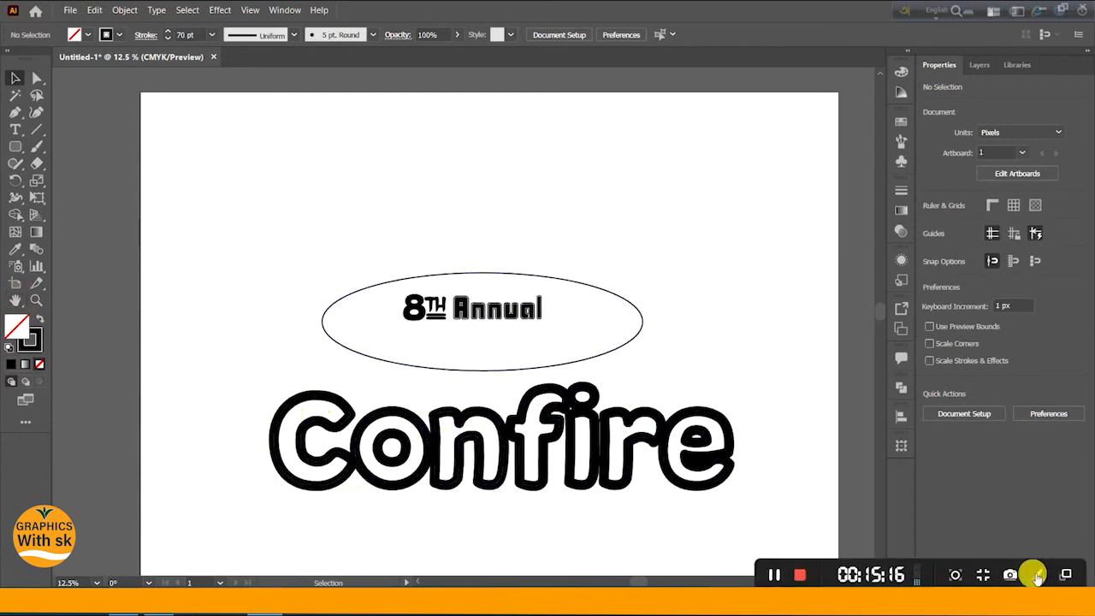